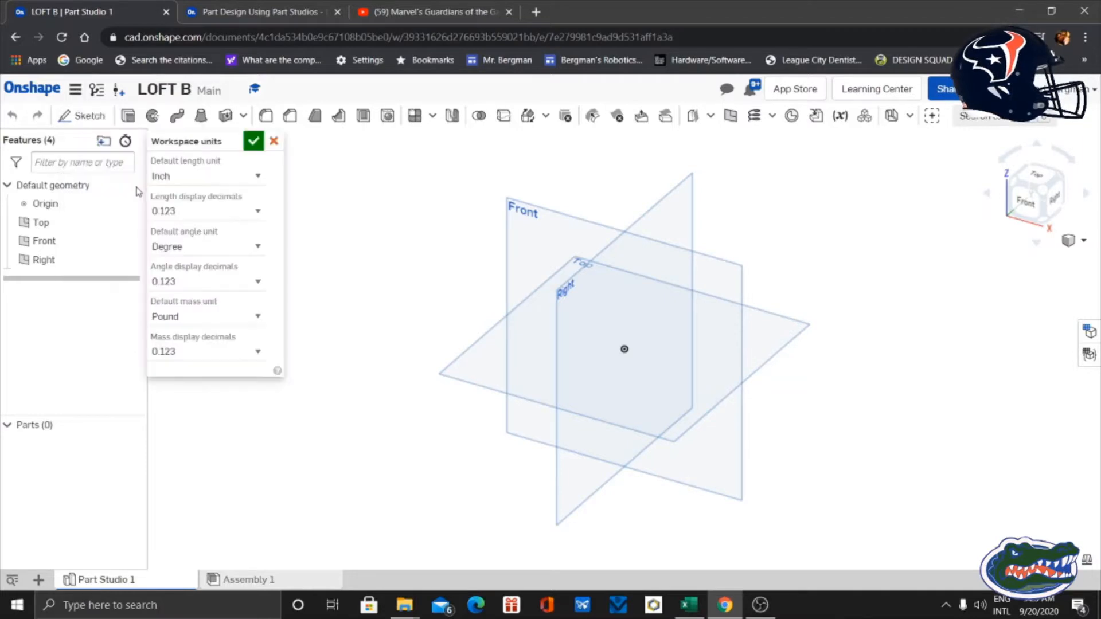
- Set the workspace's default length unit to Millimeter
click(258, 175)
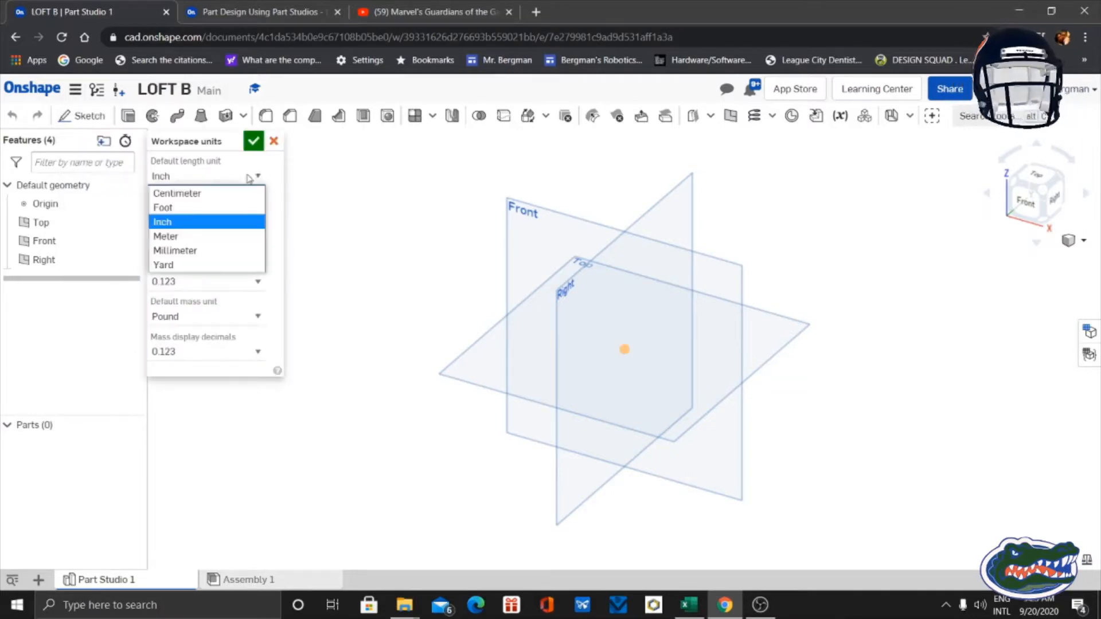
click(184, 251)
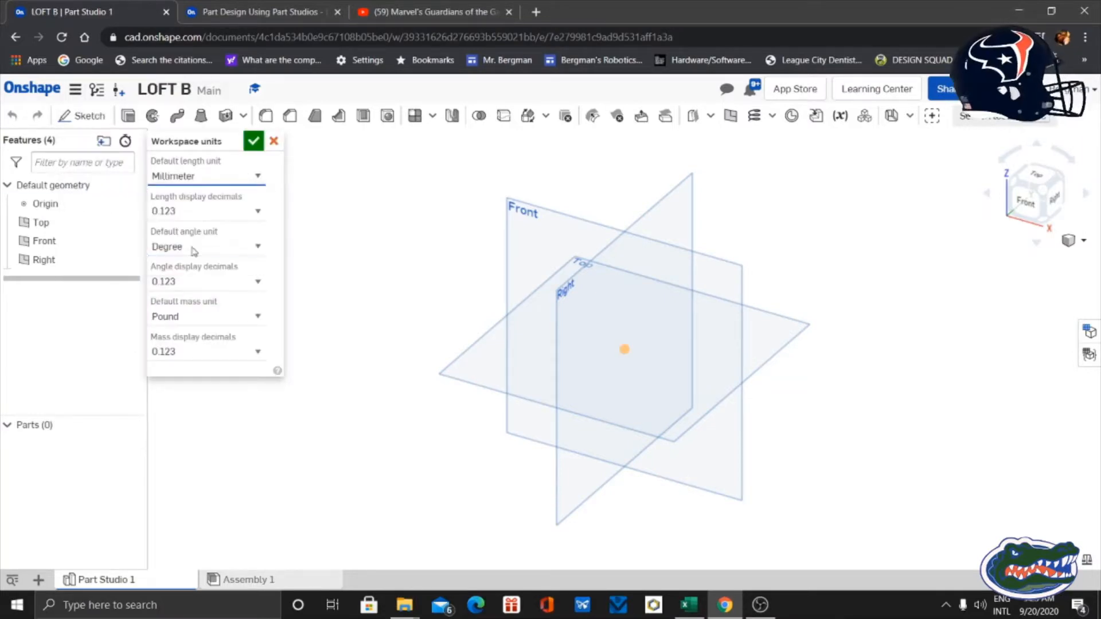
click(253, 141)
- Start a sketch on the Top plane and compare its setup with slide 1 of the loft exercise
click(89, 117)
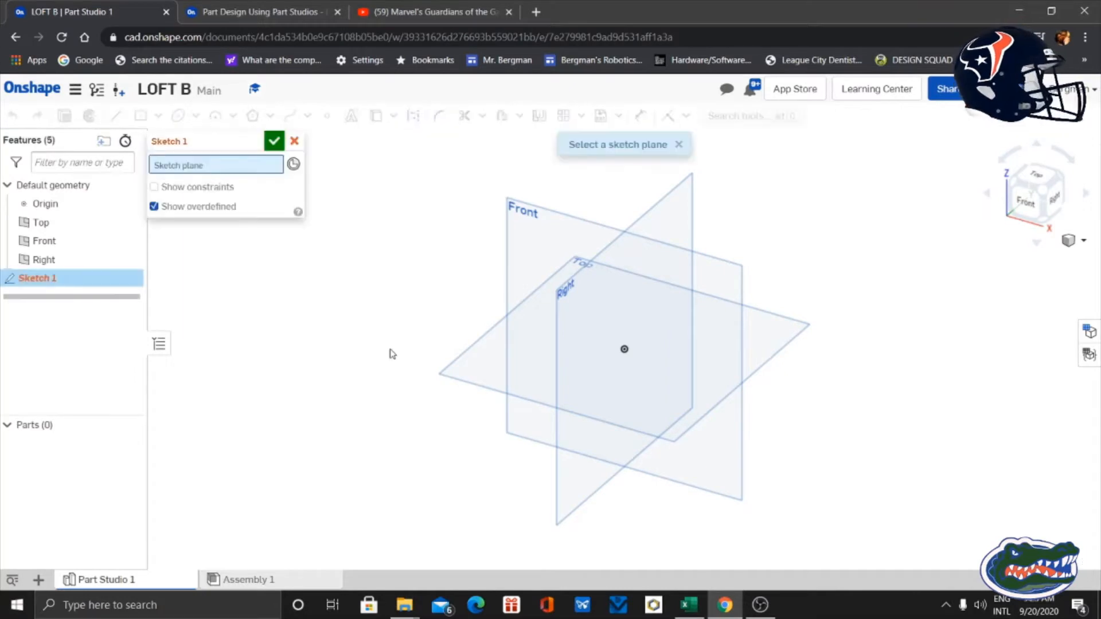
click(485, 376)
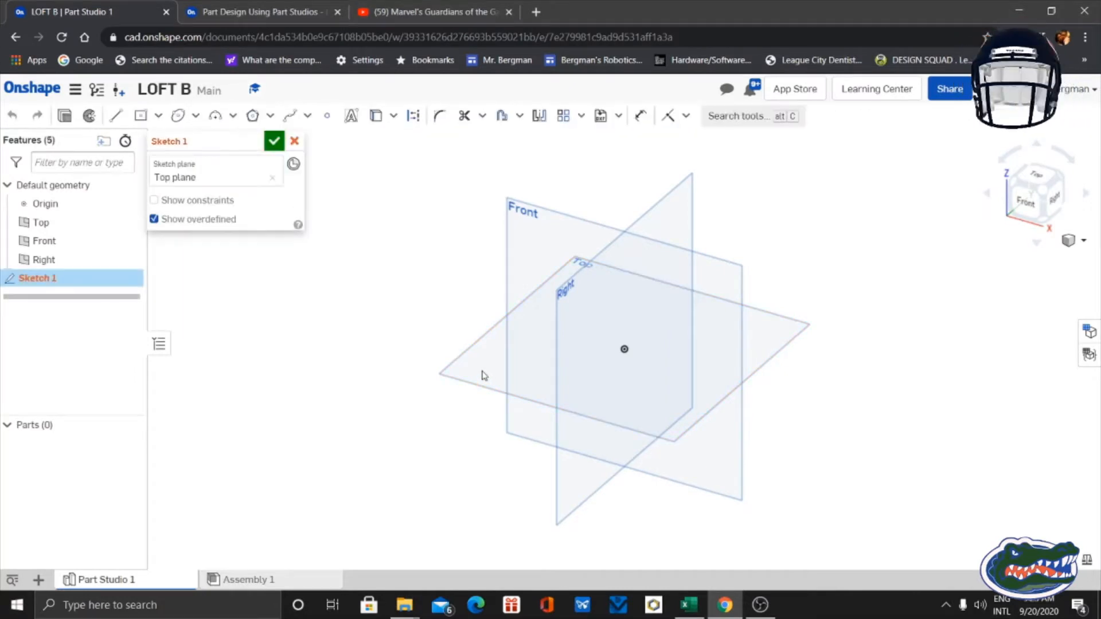
click(1035, 175)
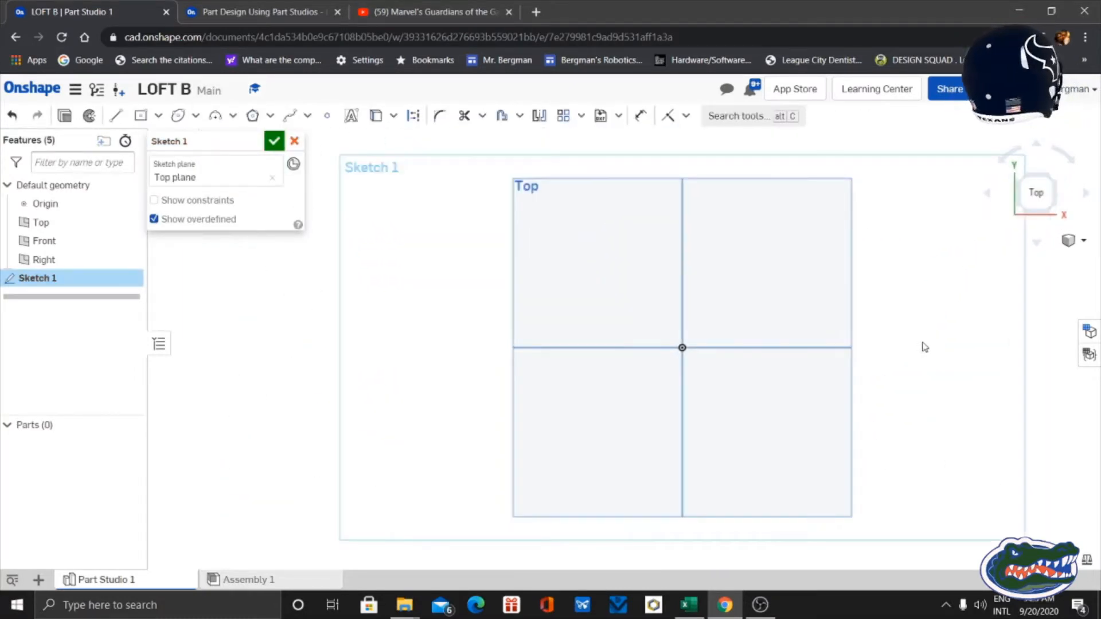
scroll(925, 347, down, 2)
middle_drag(983, 344, 866, 379)
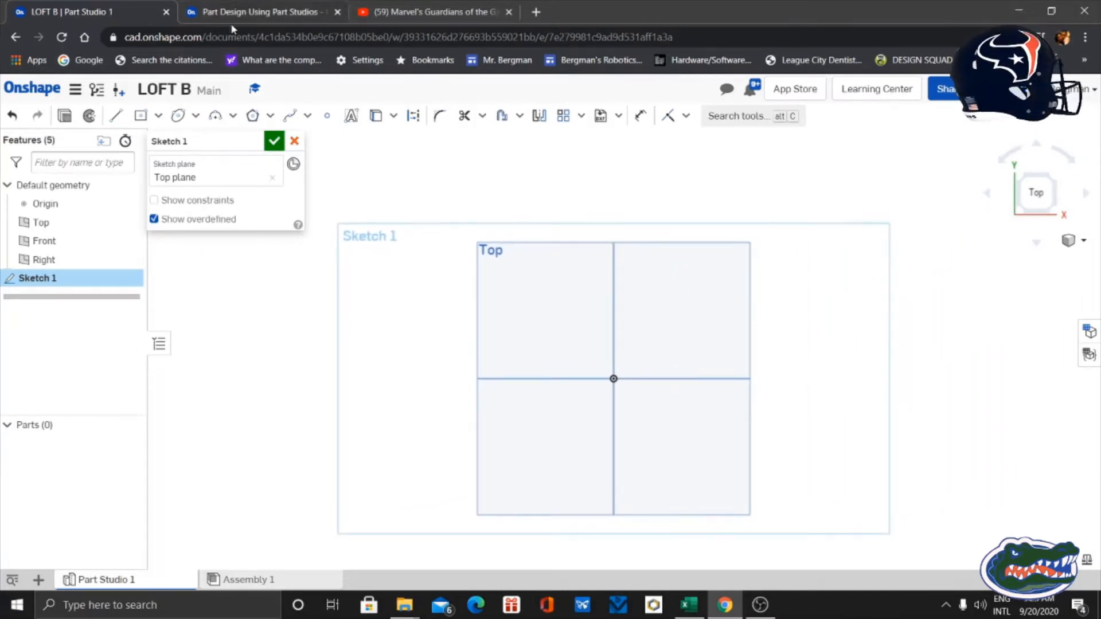
click(248, 12)
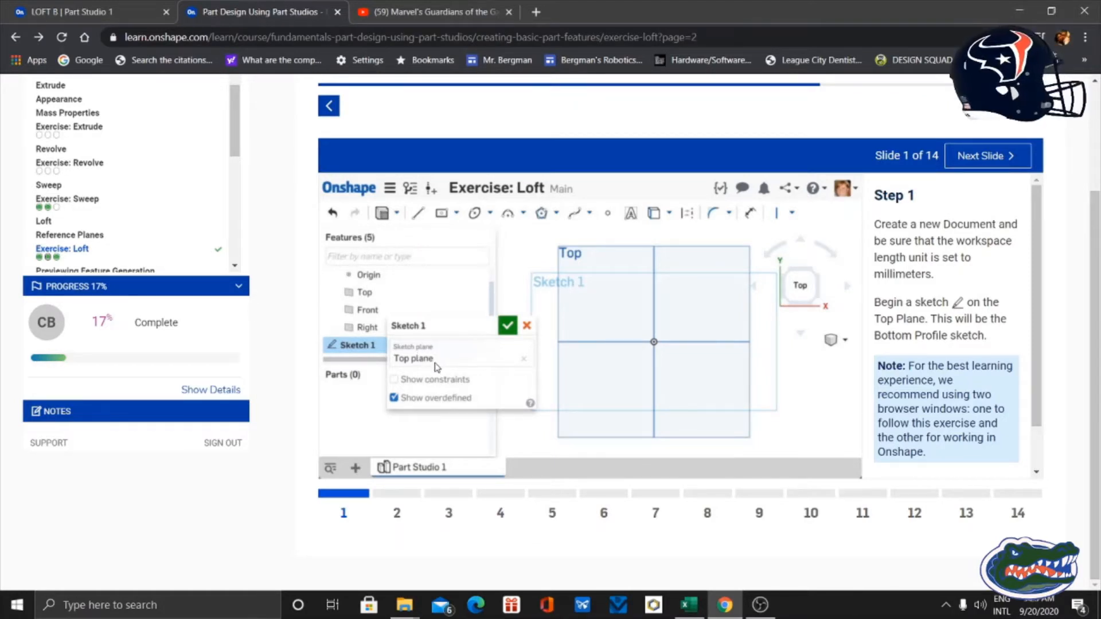
click(109, 11)
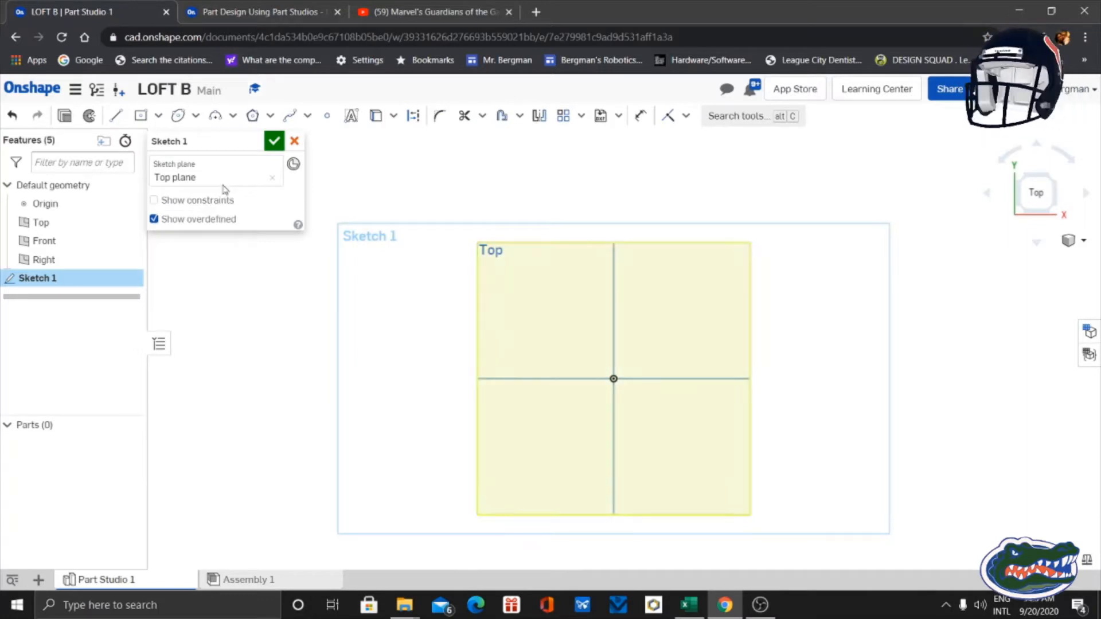
- Consult slide 2 of the loft exercise and sketch a center-point rectangle about 141 by 46 mm centred on the origin
click(235, 11)
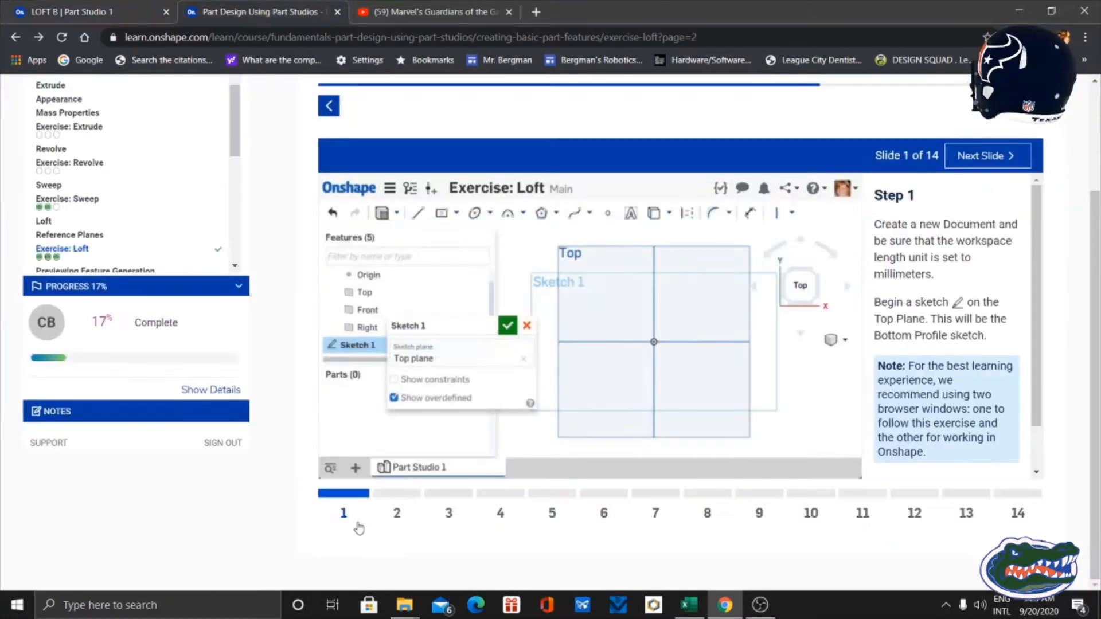
click(398, 514)
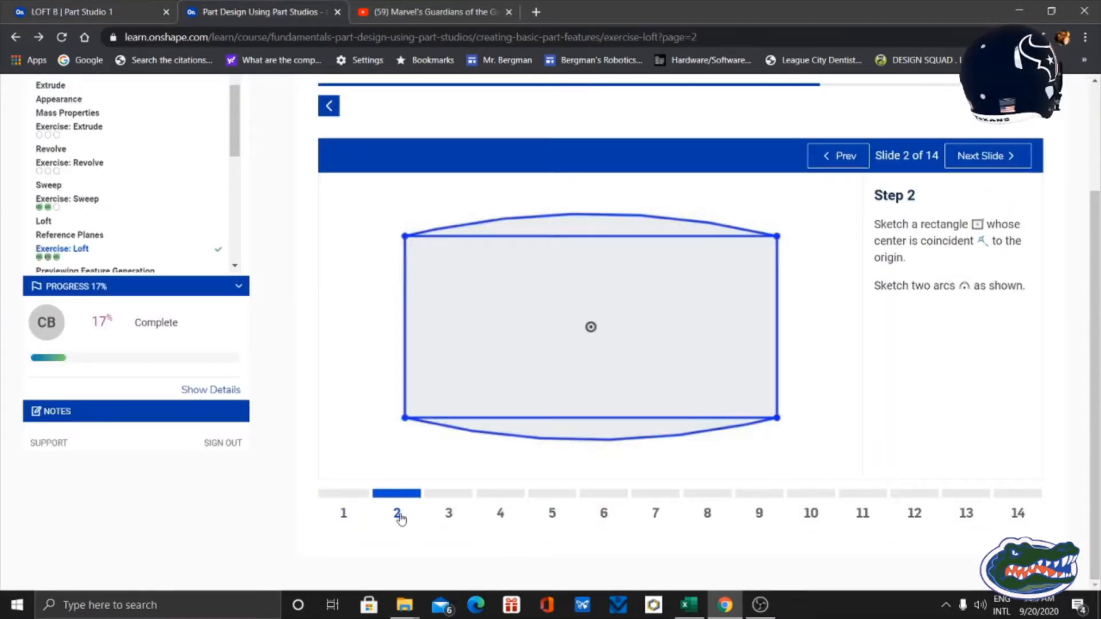
click(92, 12)
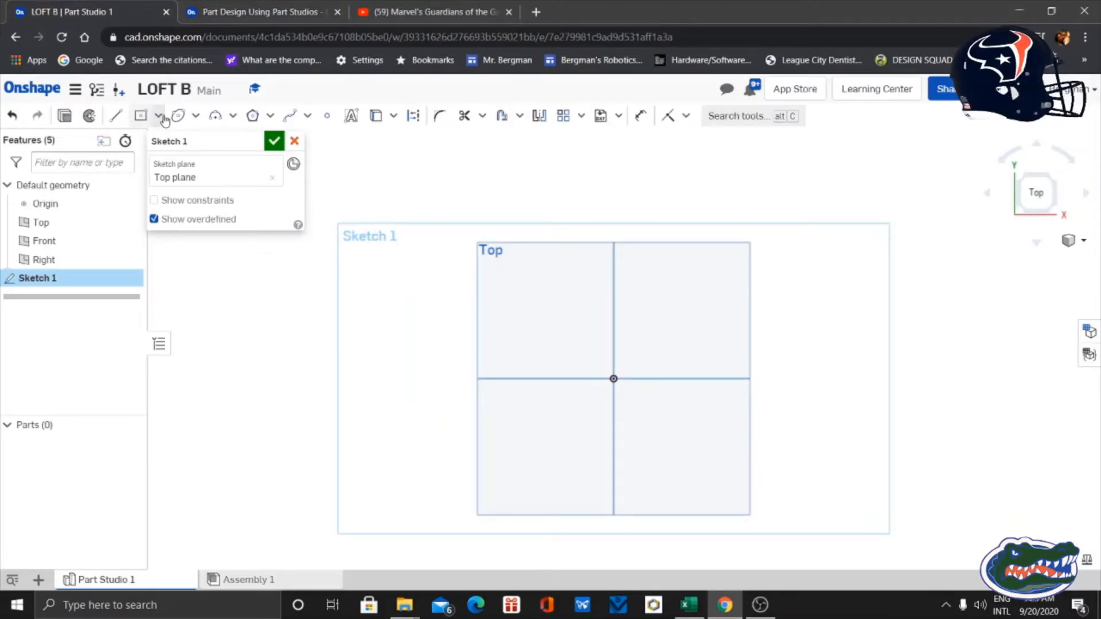
click(159, 116)
click(213, 165)
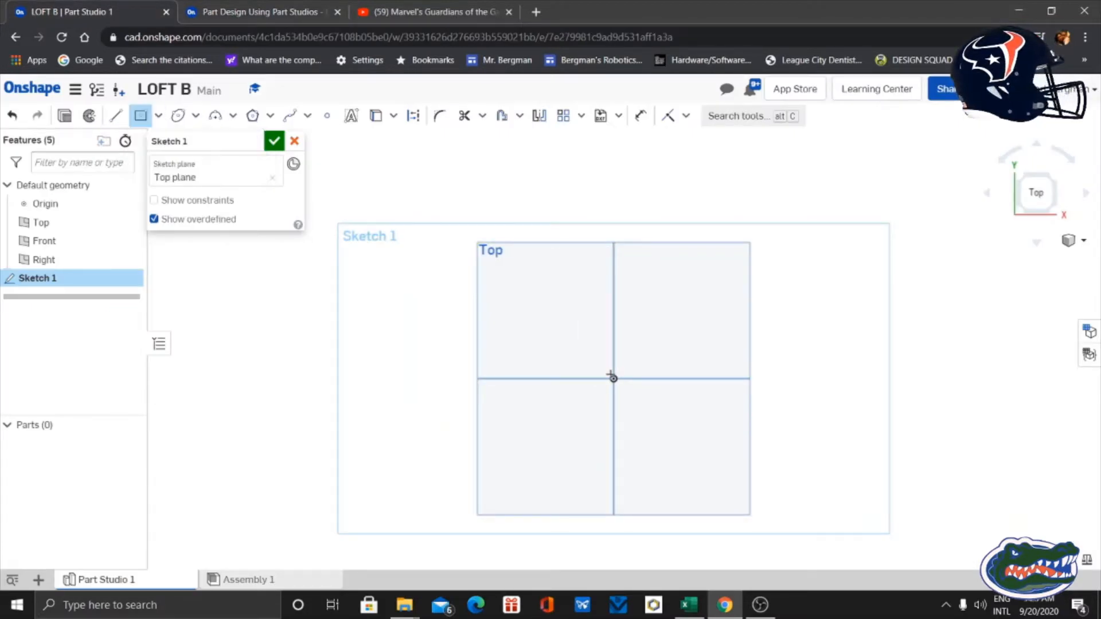
click(614, 379)
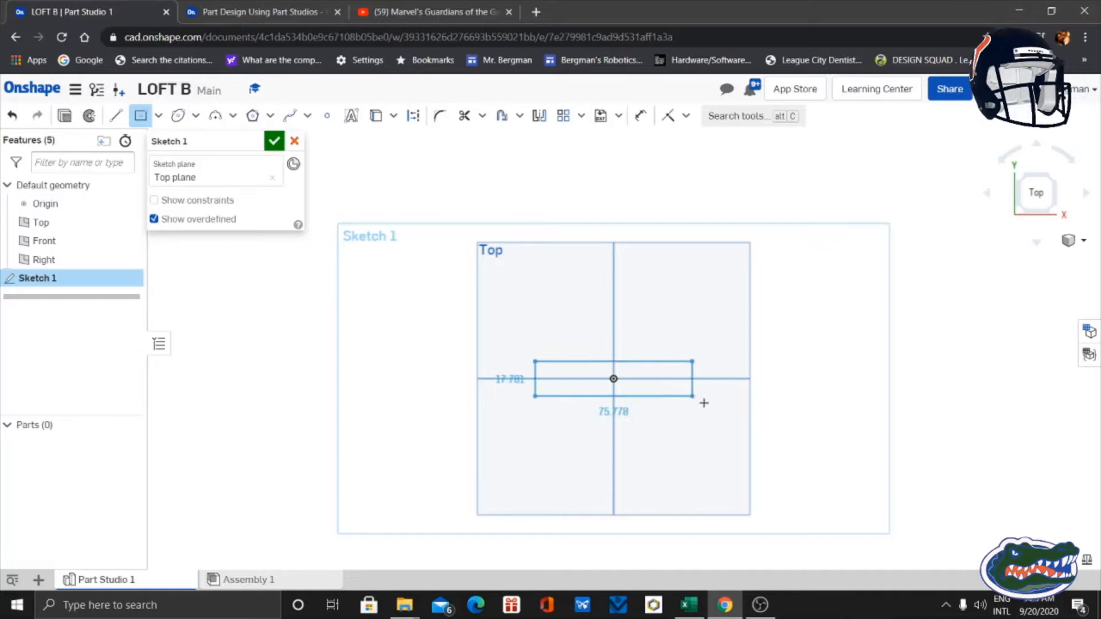
click(741, 419)
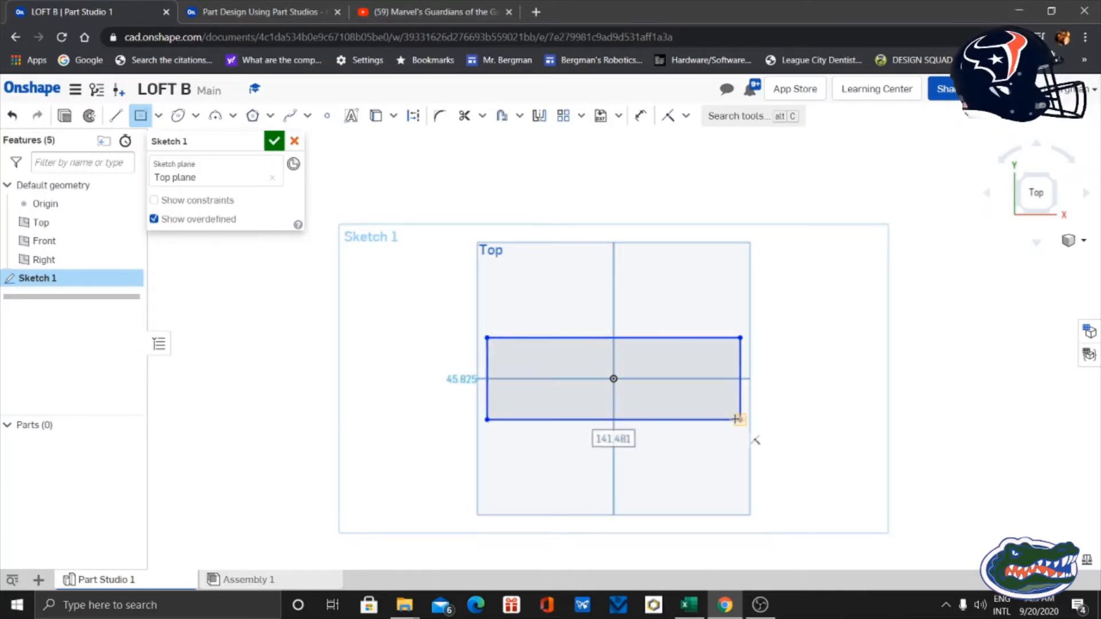
scroll(794, 393, up, 3)
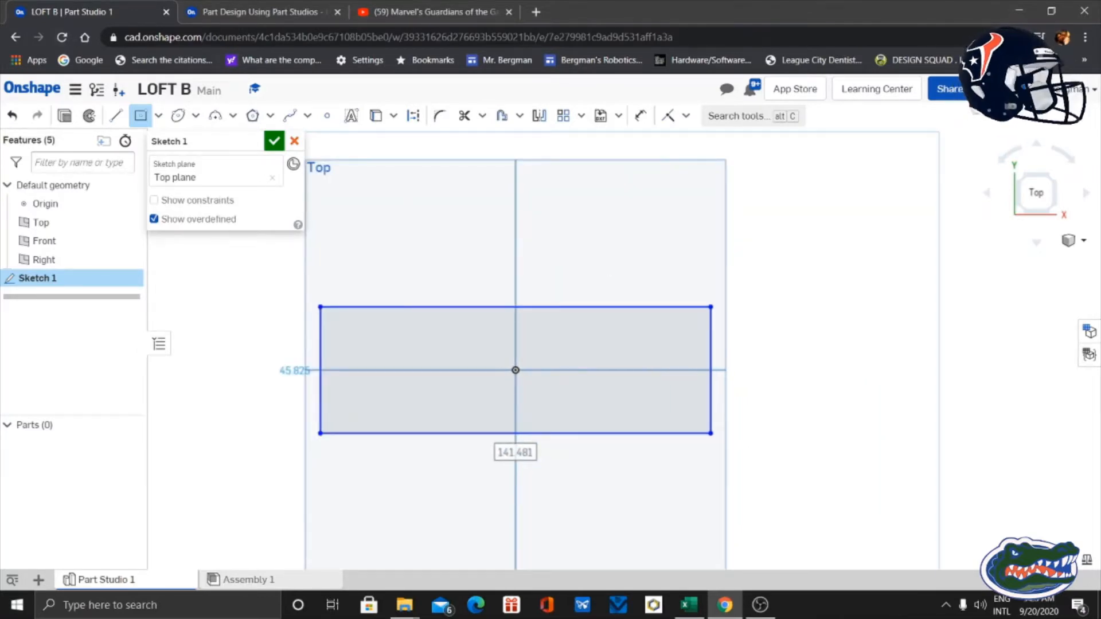
- Sketch a 3 point arc bulging outward between the rectangle's two upper corners, with a radius of about 181 mm
click(244, 15)
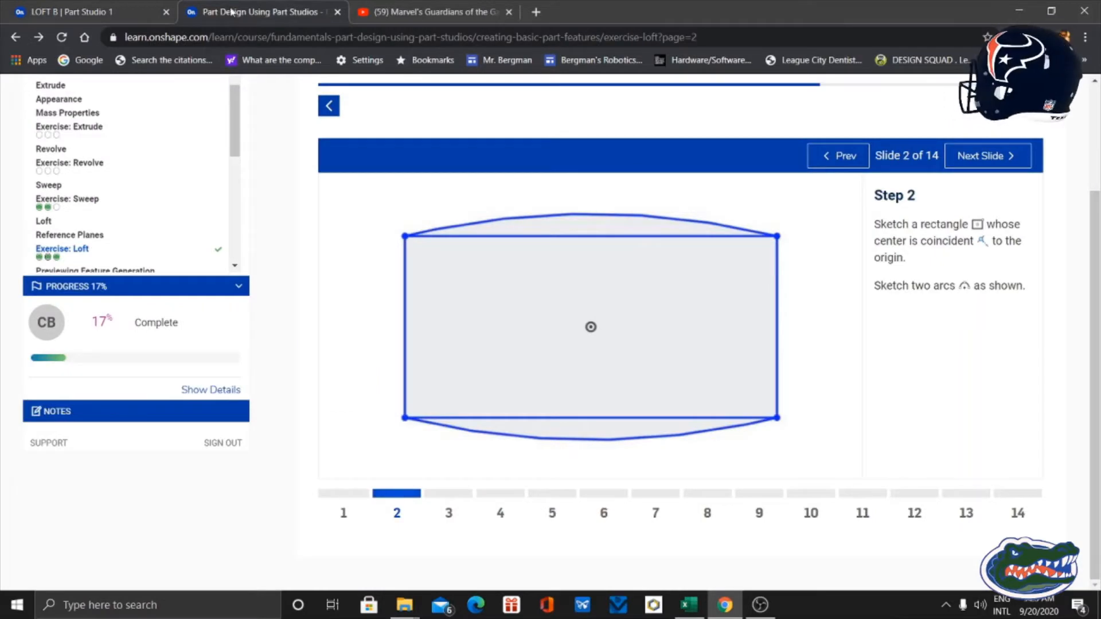
click(99, 12)
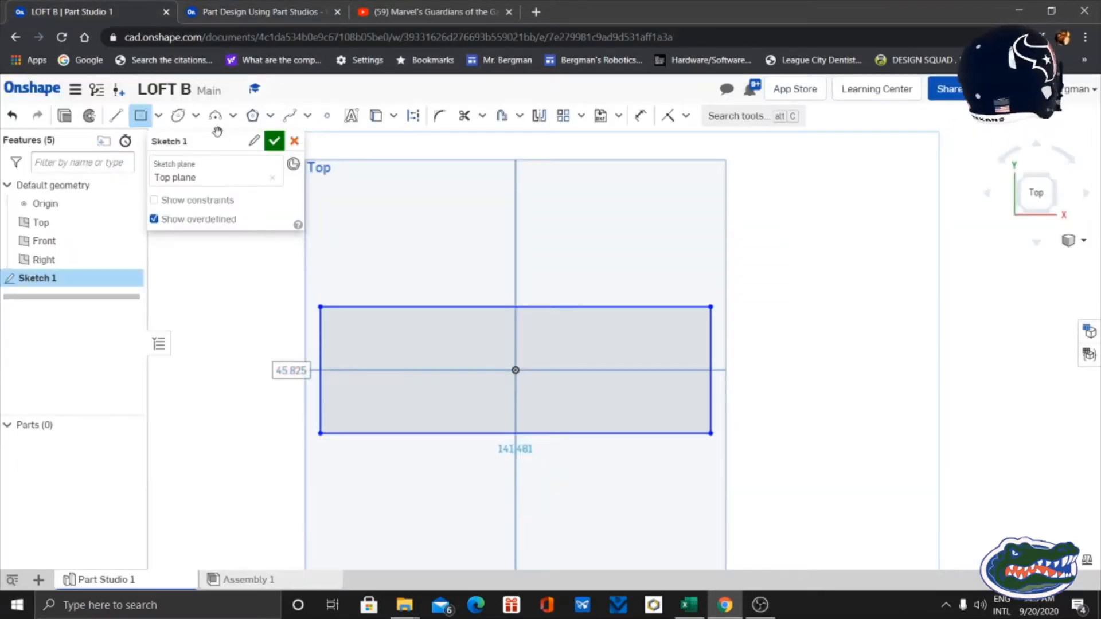
click(233, 115)
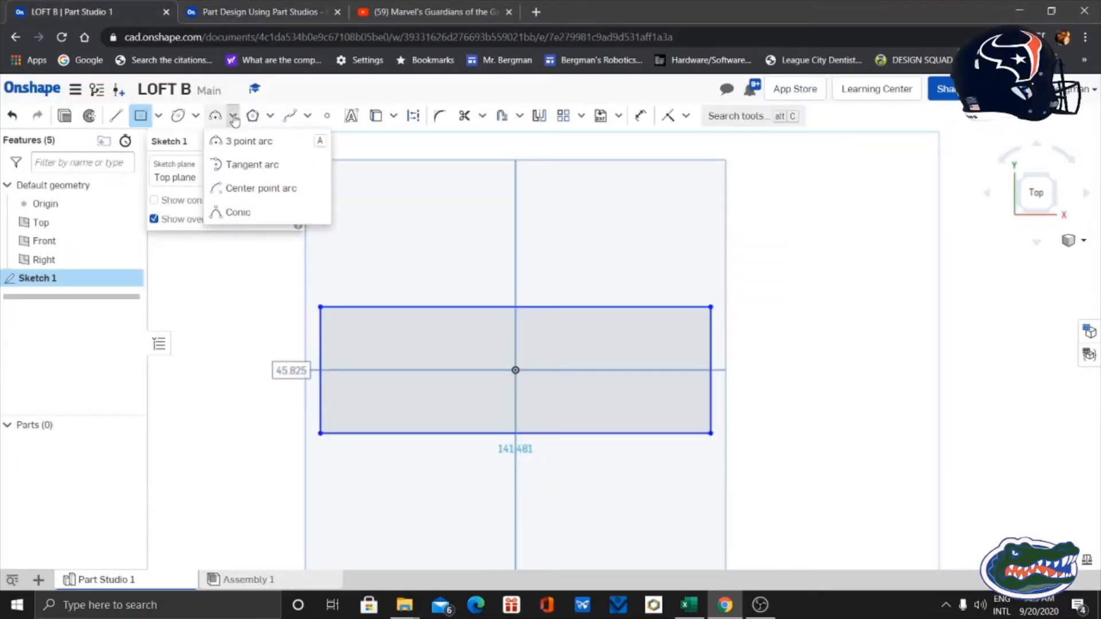
click(267, 143)
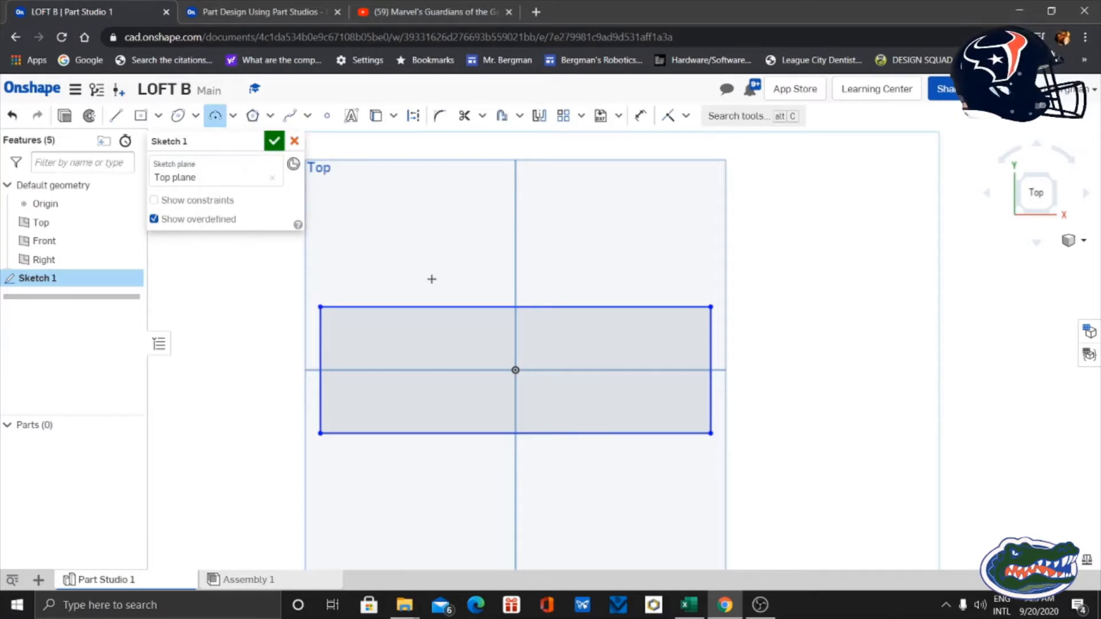
click(320, 307)
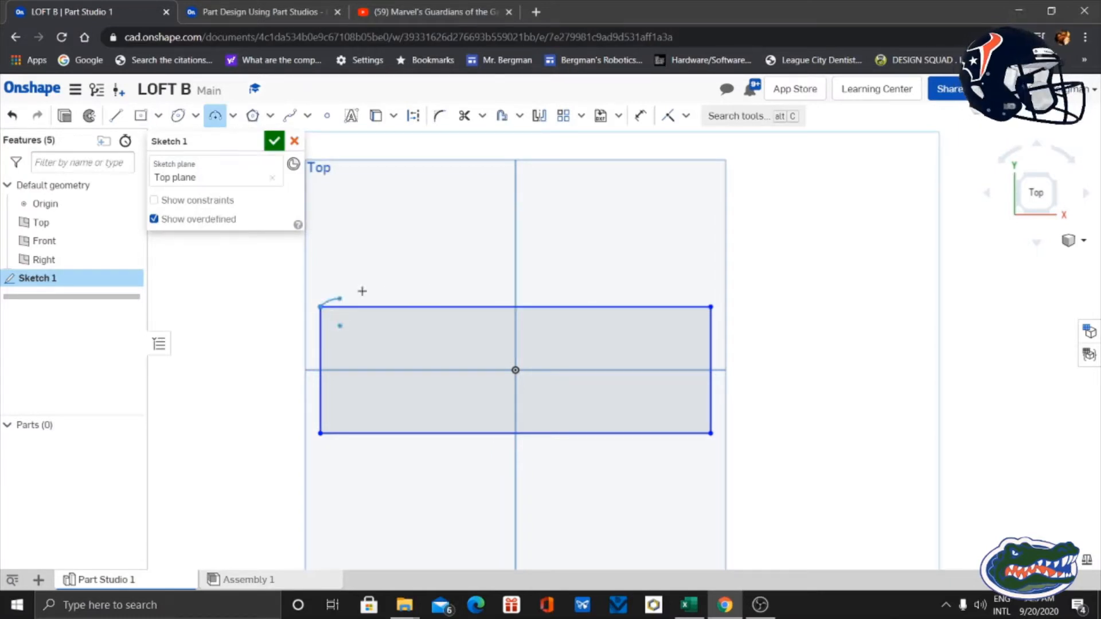
click(711, 306)
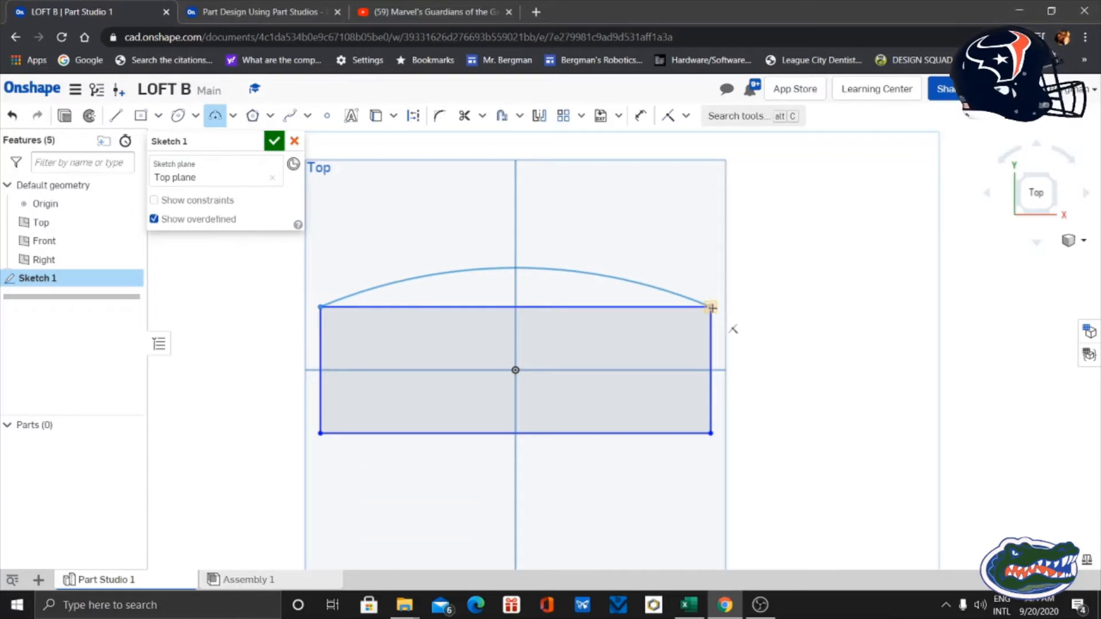
click(516, 268)
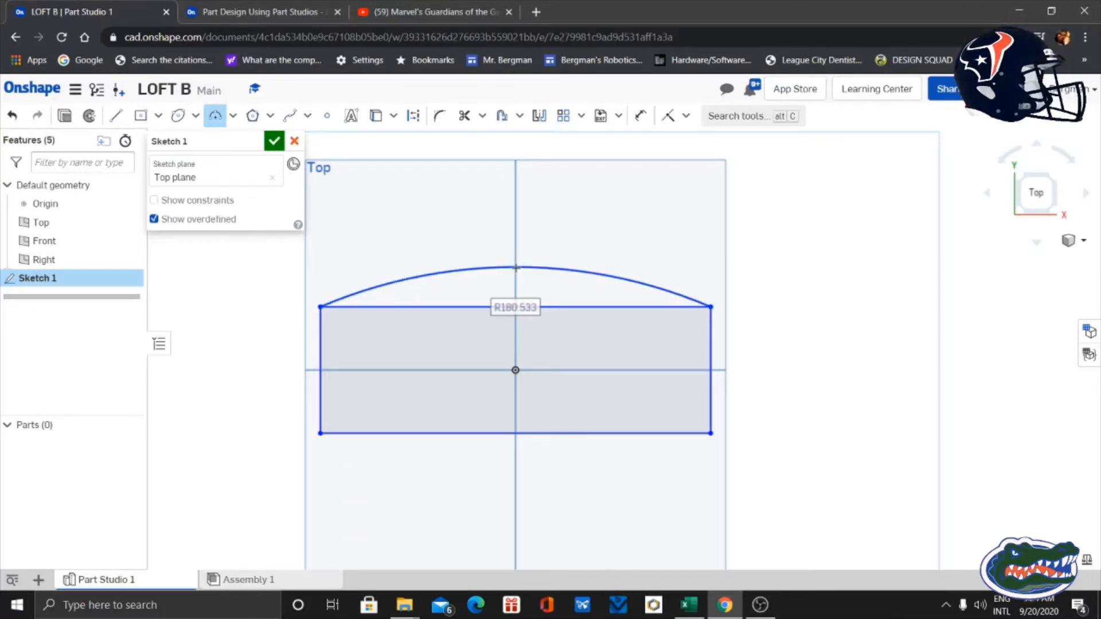
- Sketch a matching 3 point arc bulging outward between the rectangle's two lower corners, with a radius of about 215 mm
click(320, 433)
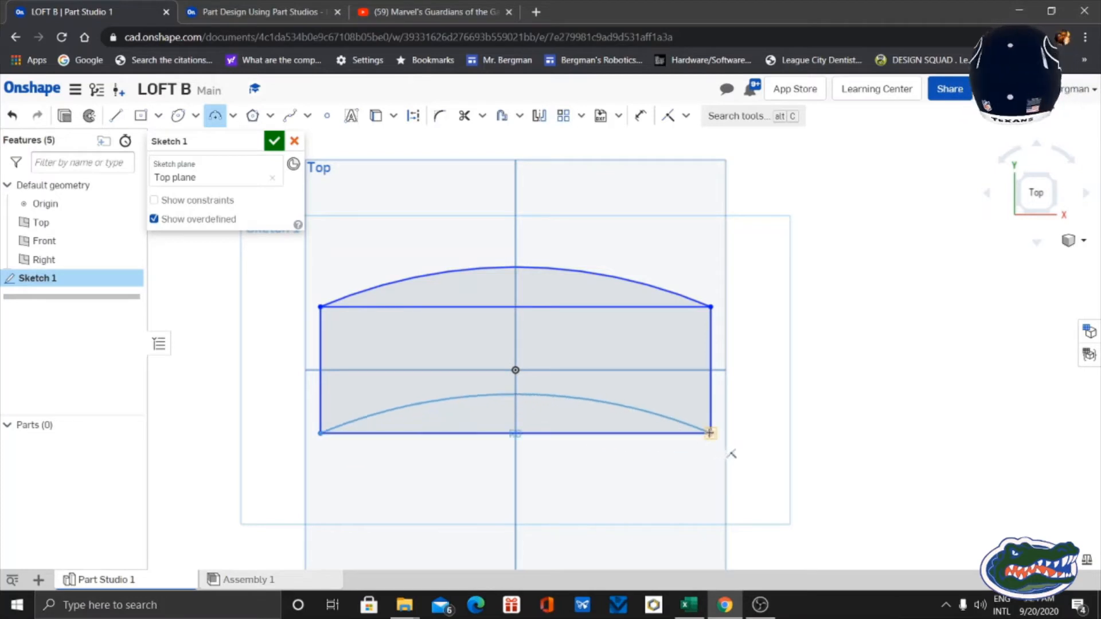
click(710, 433)
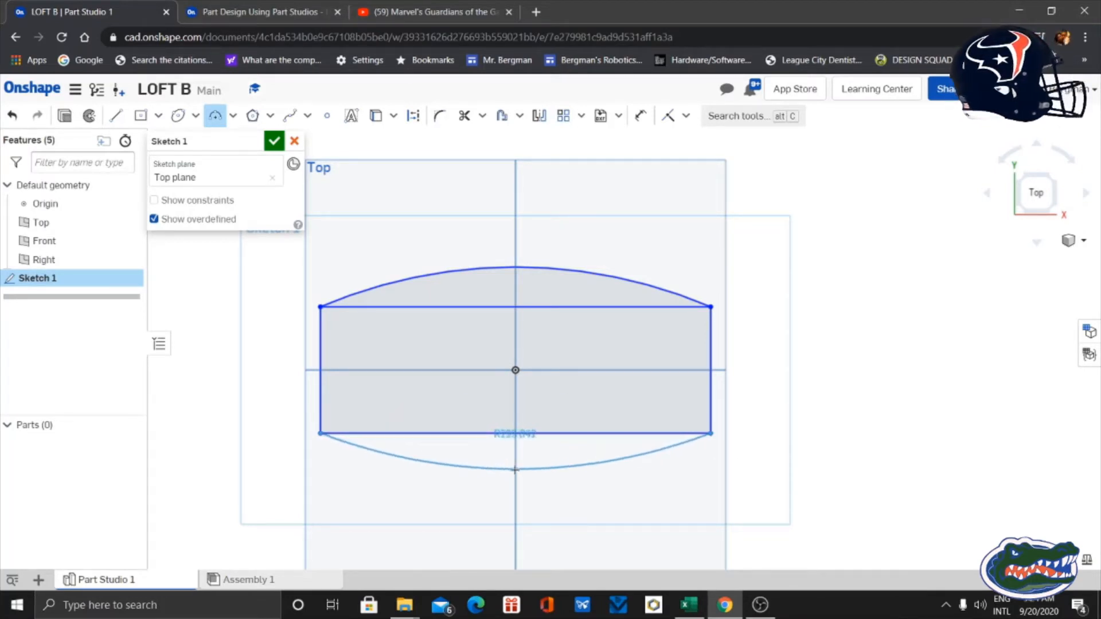
click(515, 466)
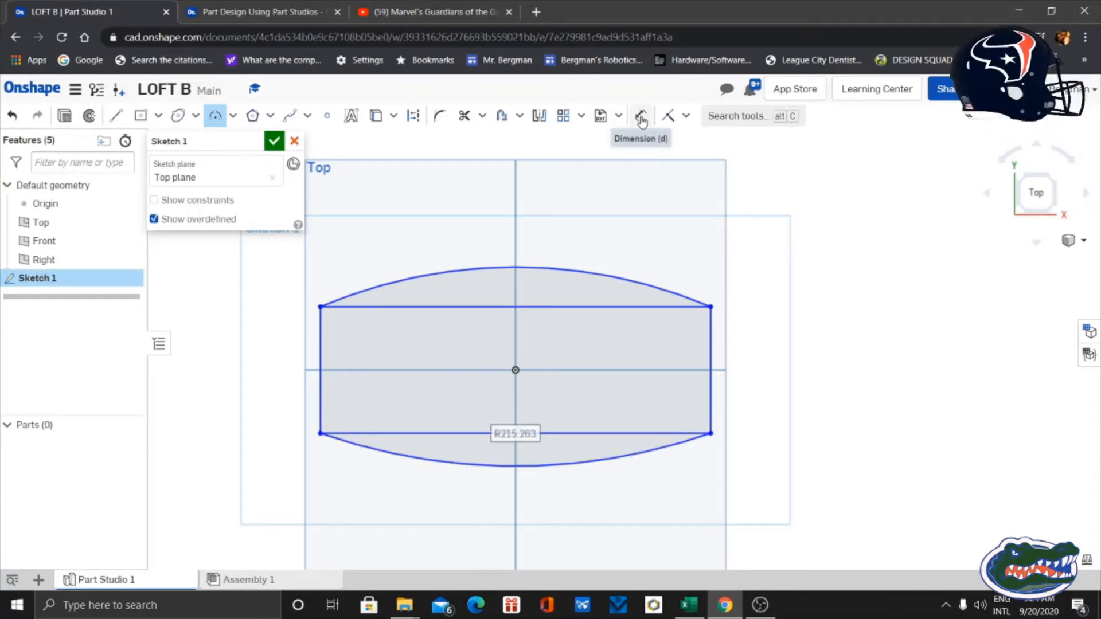
- Apply an Equal constraint between the upper and lower arcs
click(686, 116)
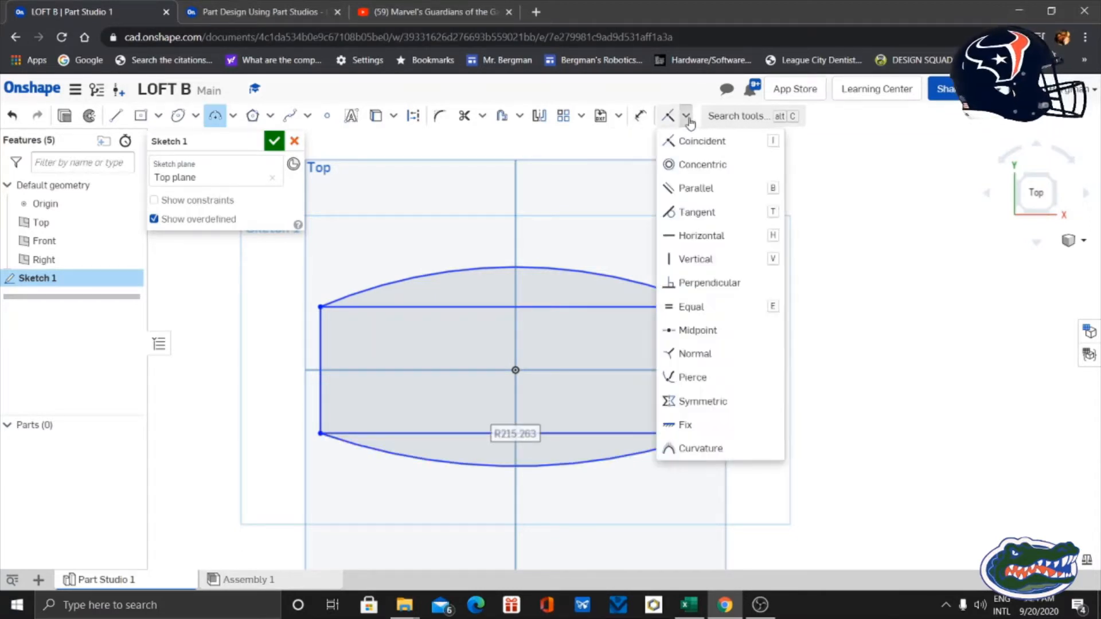
click(691, 306)
click(588, 271)
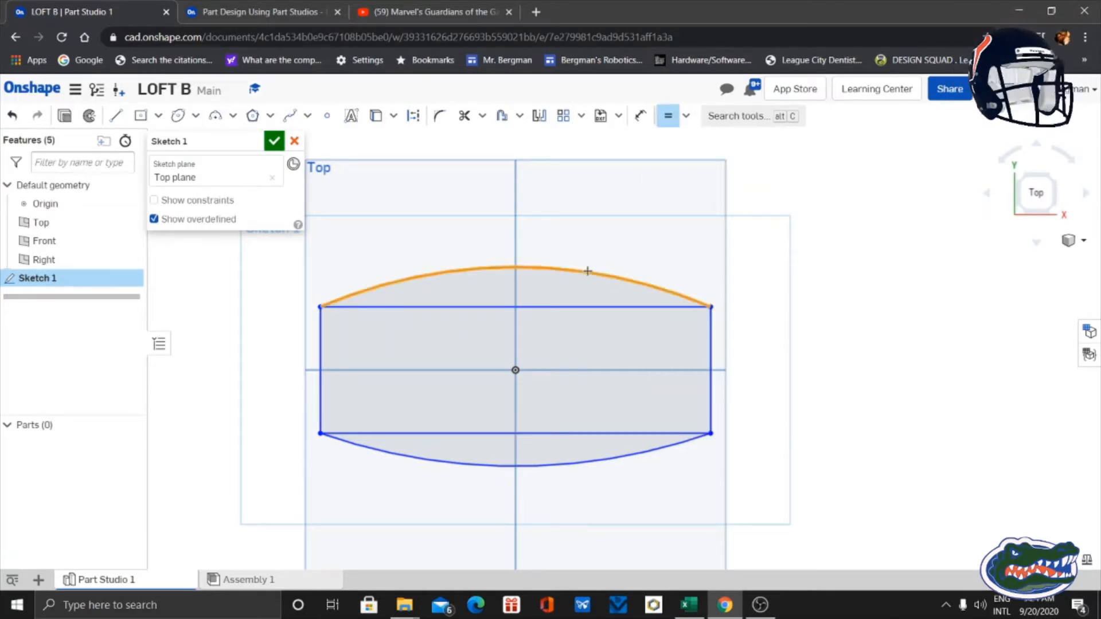
click(573, 463)
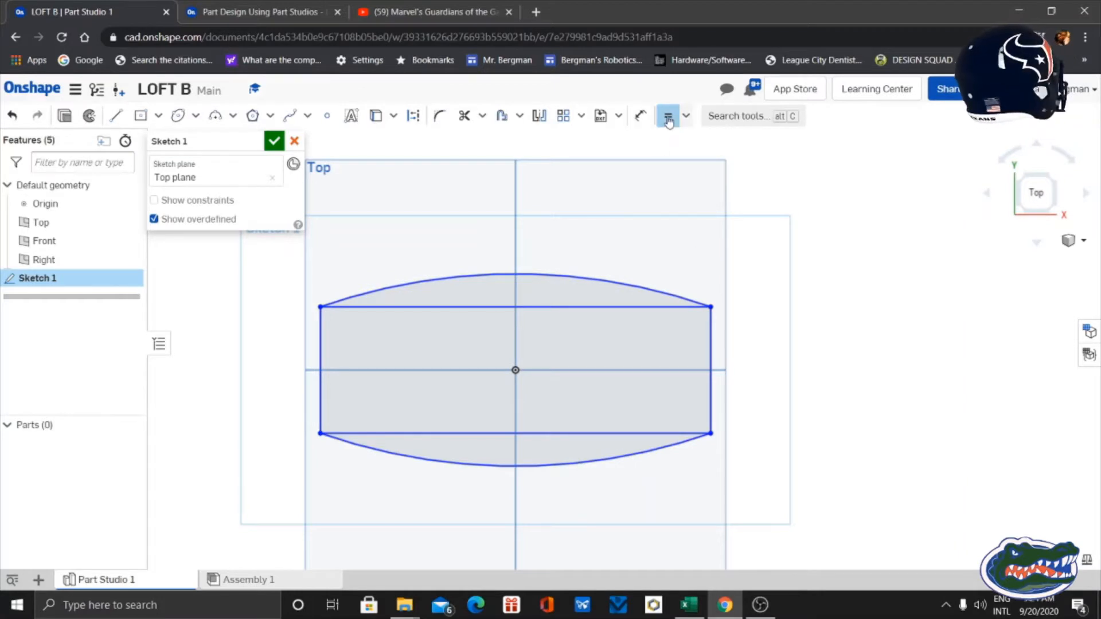
- Dimension the lower arc's radius and set it to 200 mm
click(640, 116)
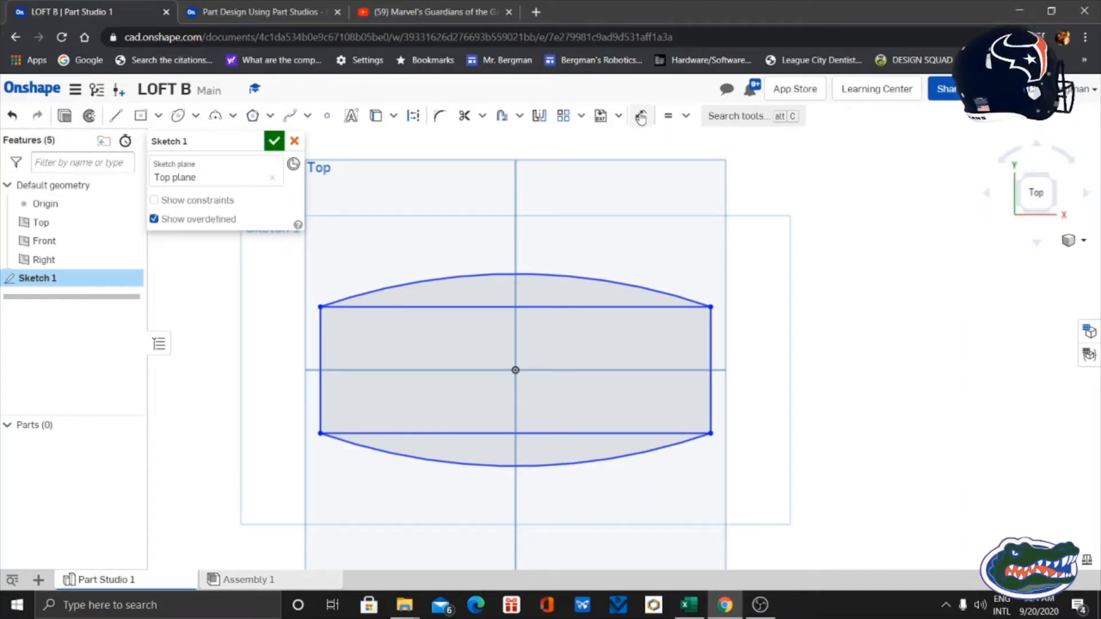
click(638, 461)
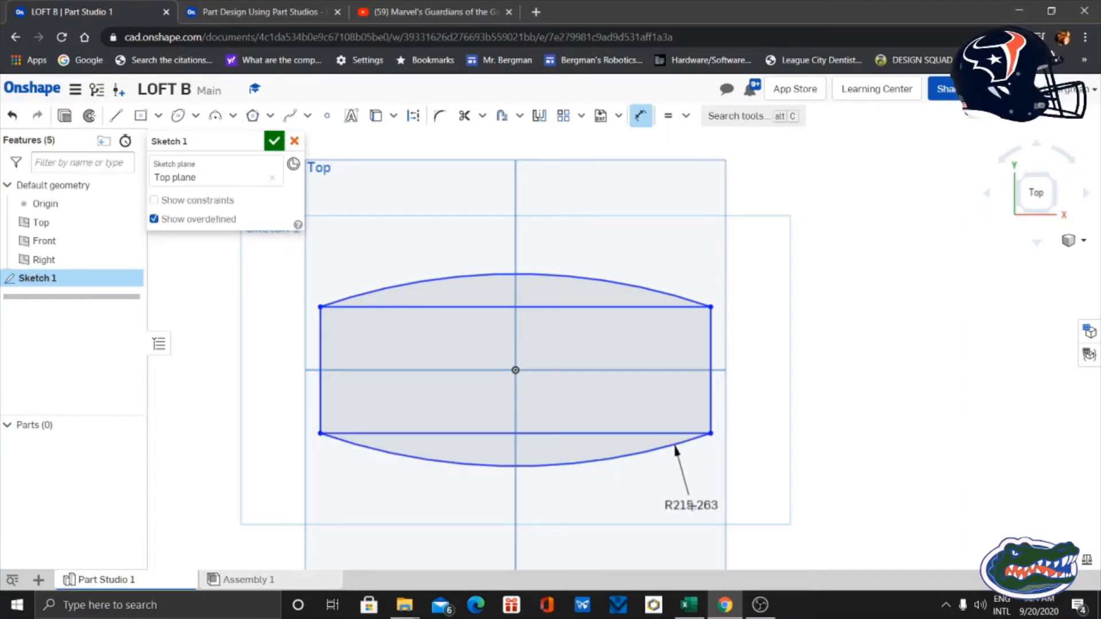
click(691, 504)
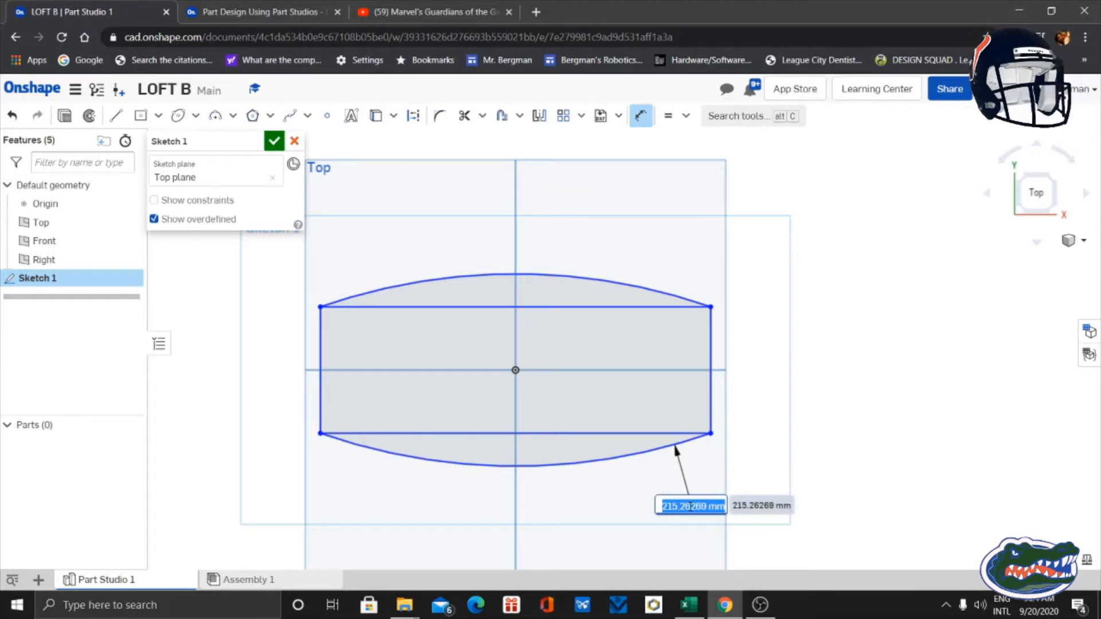
text(200)
key(Return)
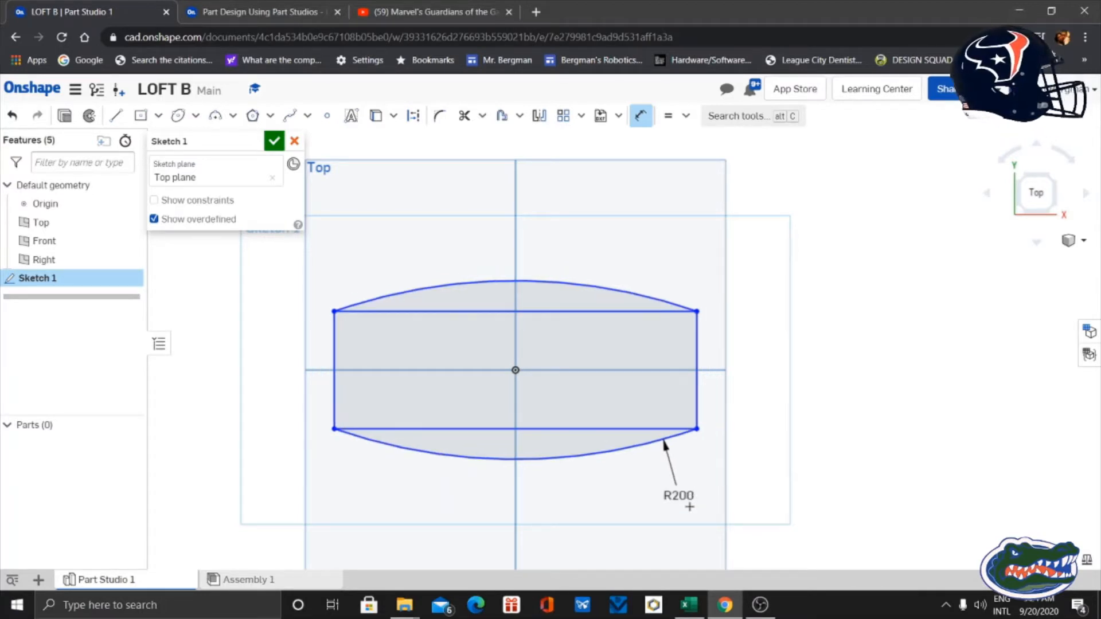
- Switch to the loft exercise page, read the Step 3 instructions, and return to the LOFT B document
click(235, 12)
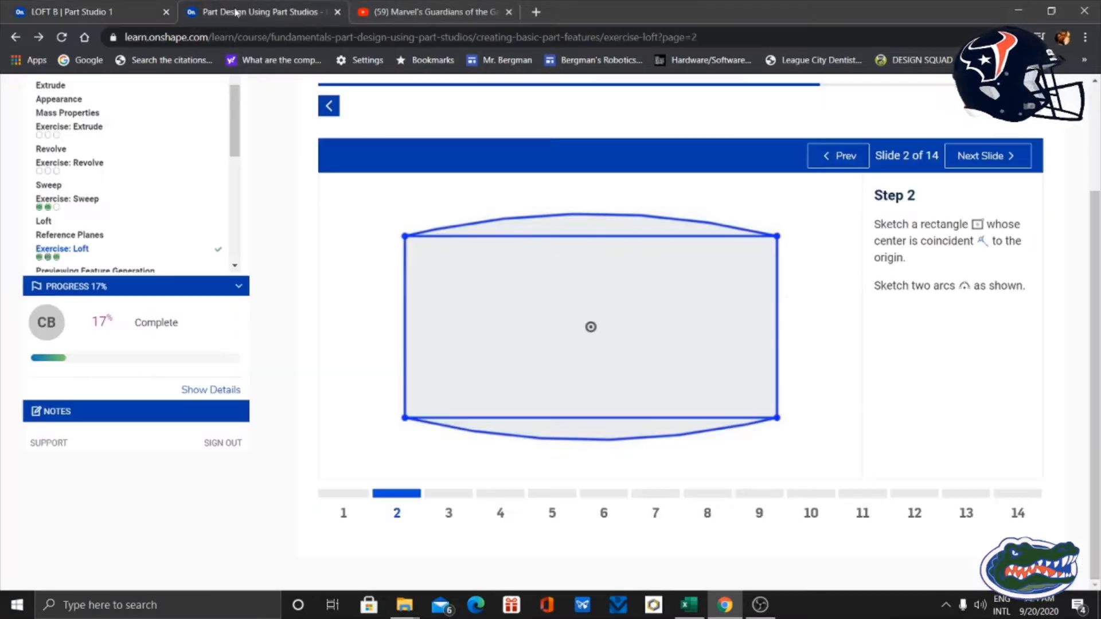
click(448, 515)
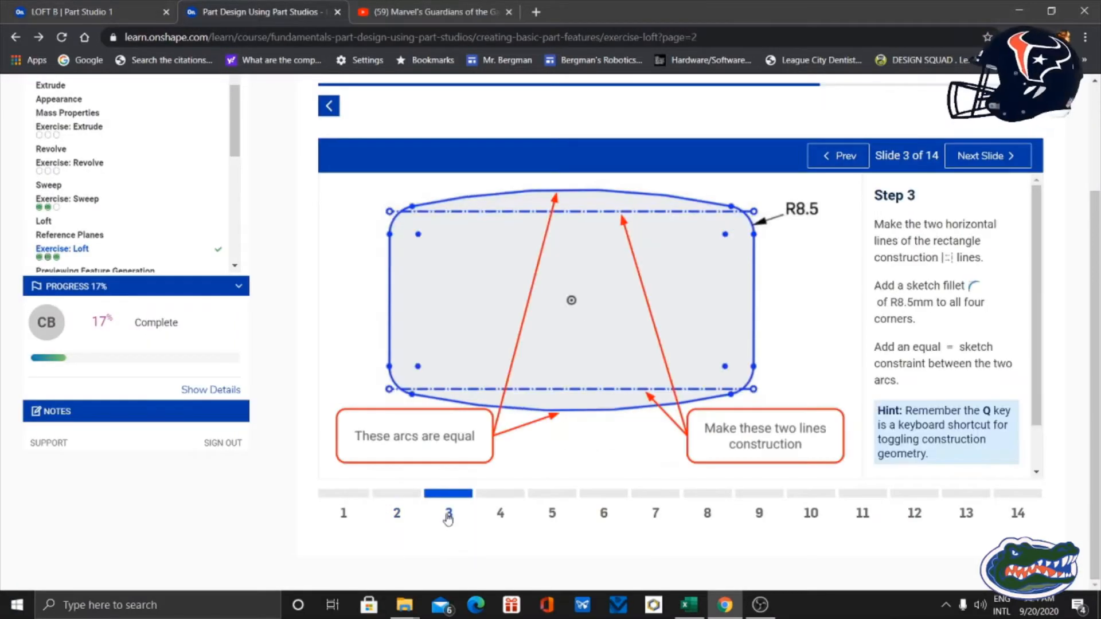
click(500, 513)
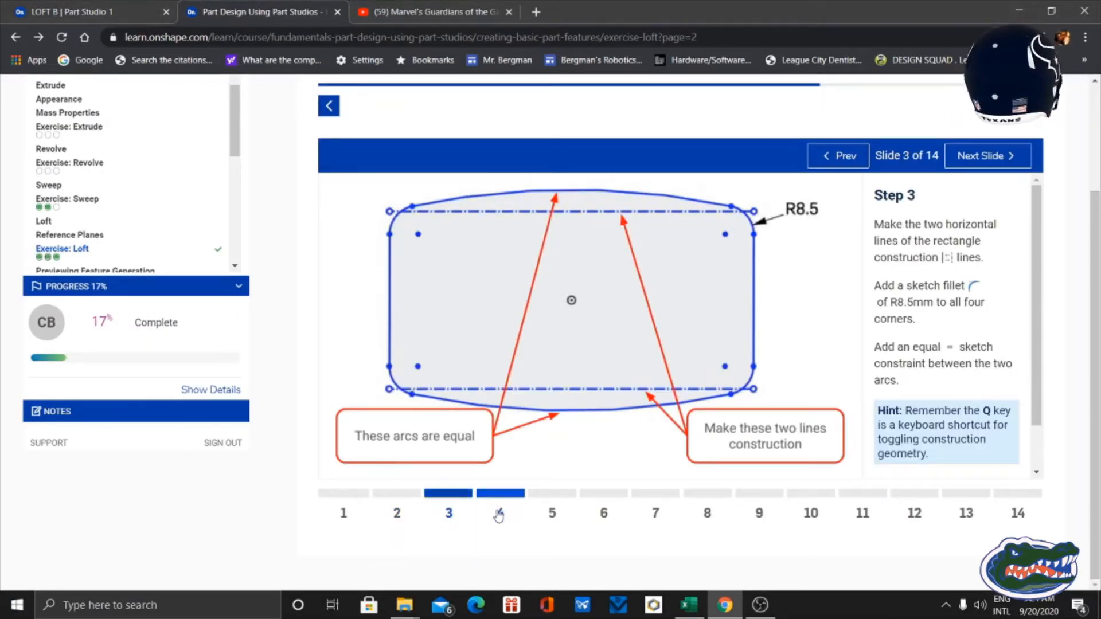
click(451, 511)
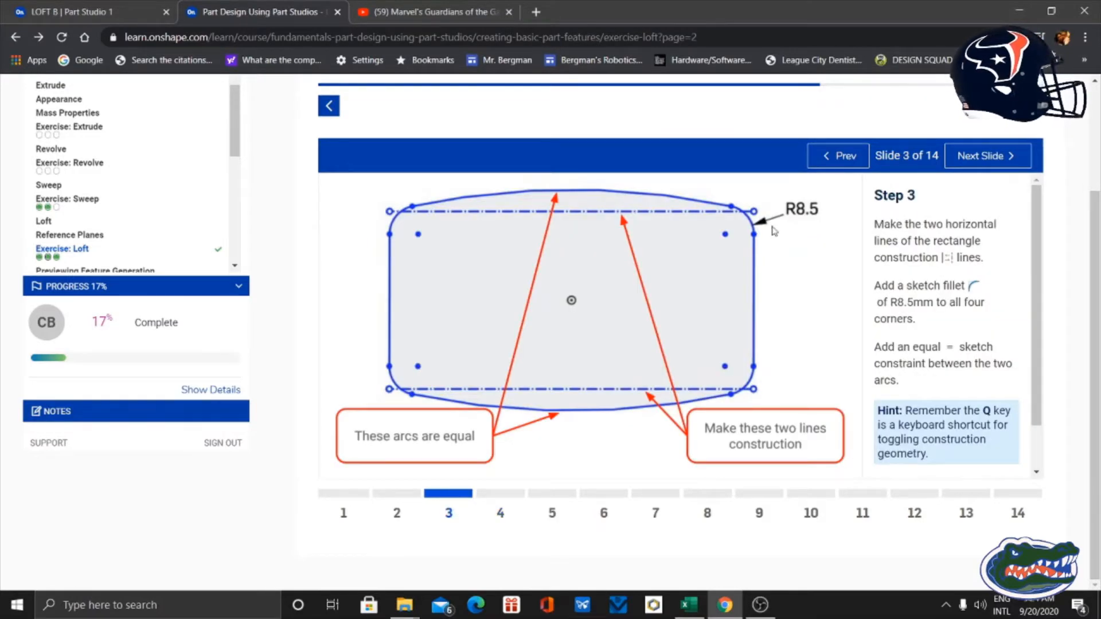
click(59, 14)
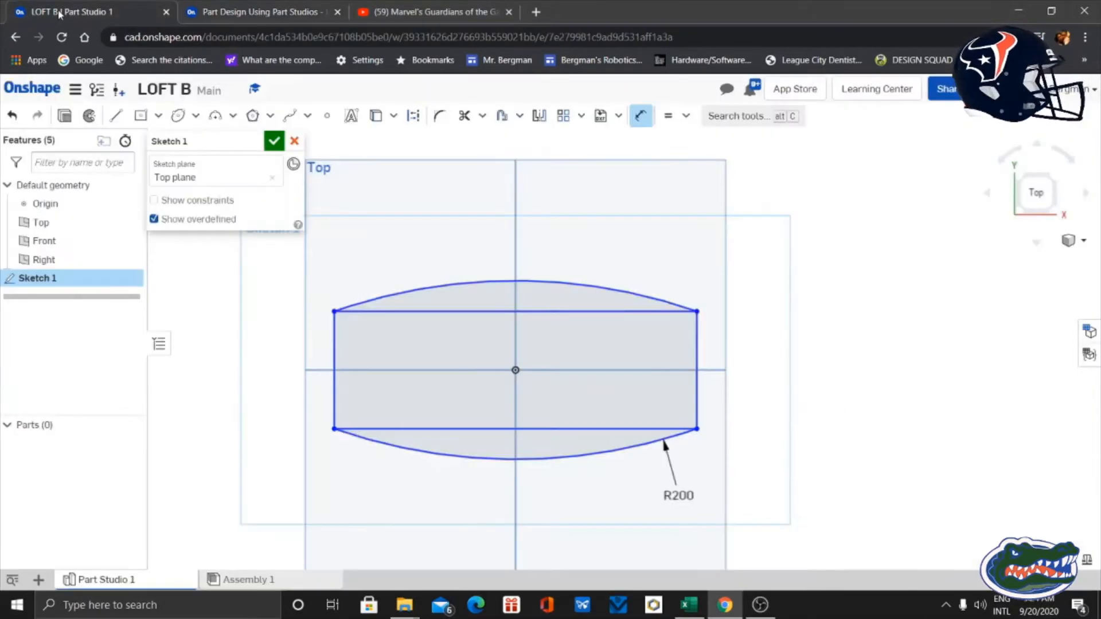
- Try to add a sketch fillet at the rectangle's upper-left corner
click(641, 115)
click(447, 117)
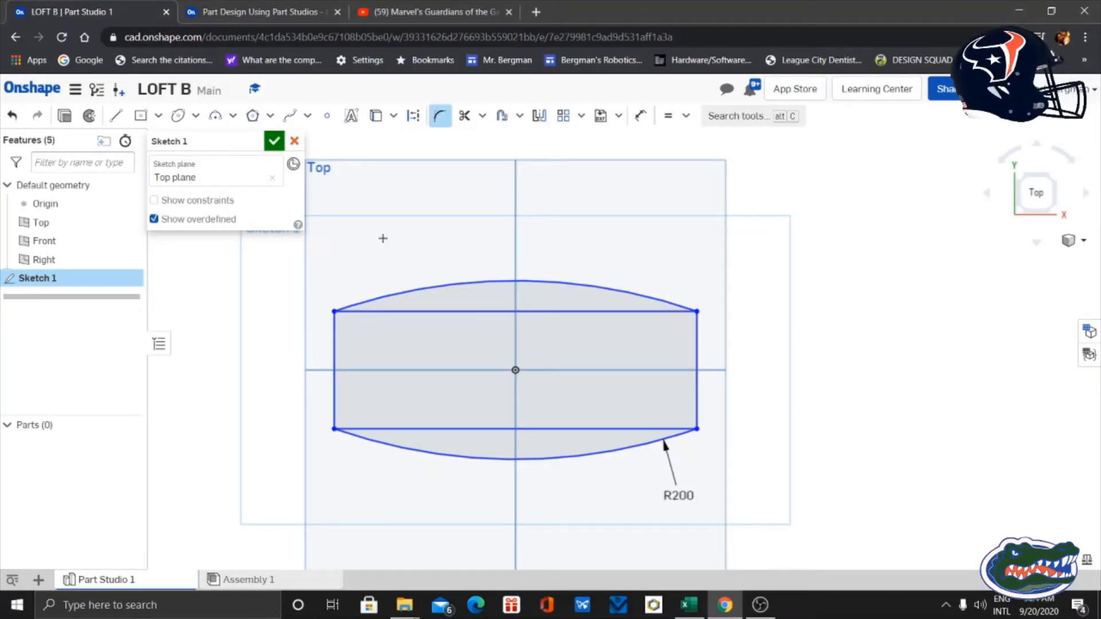
click(334, 311)
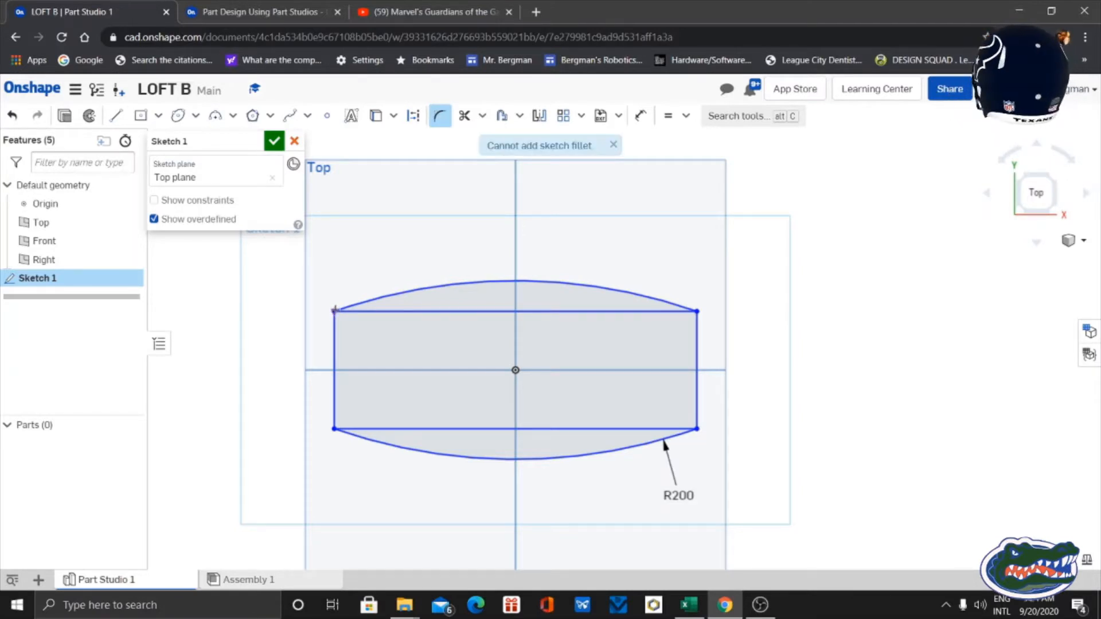
scroll(336, 310, up, 3)
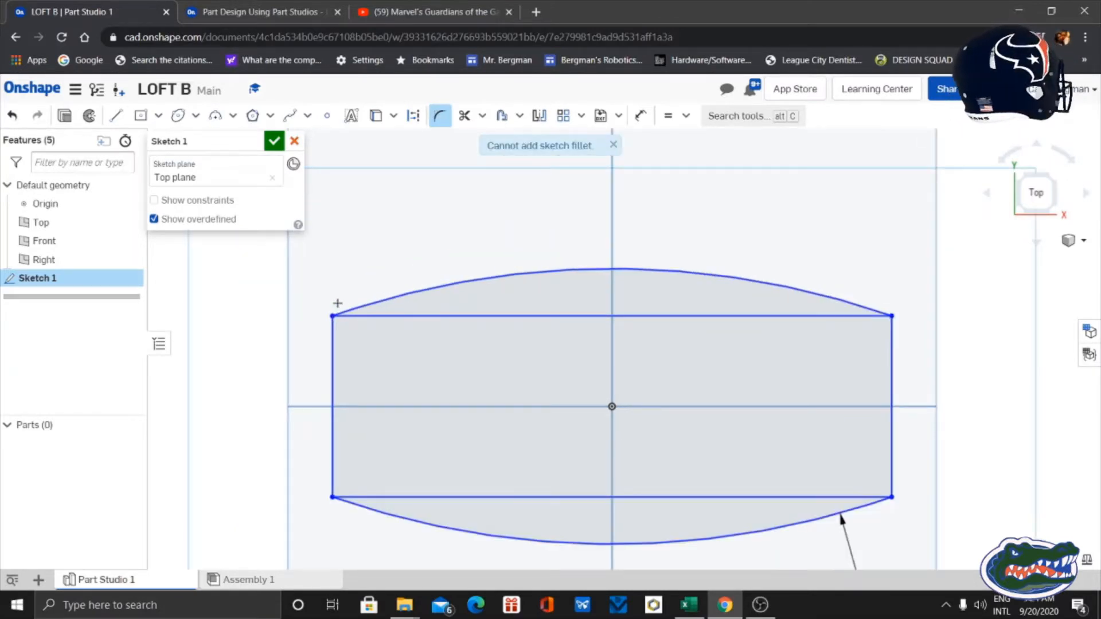
scroll(337, 303, down, 2)
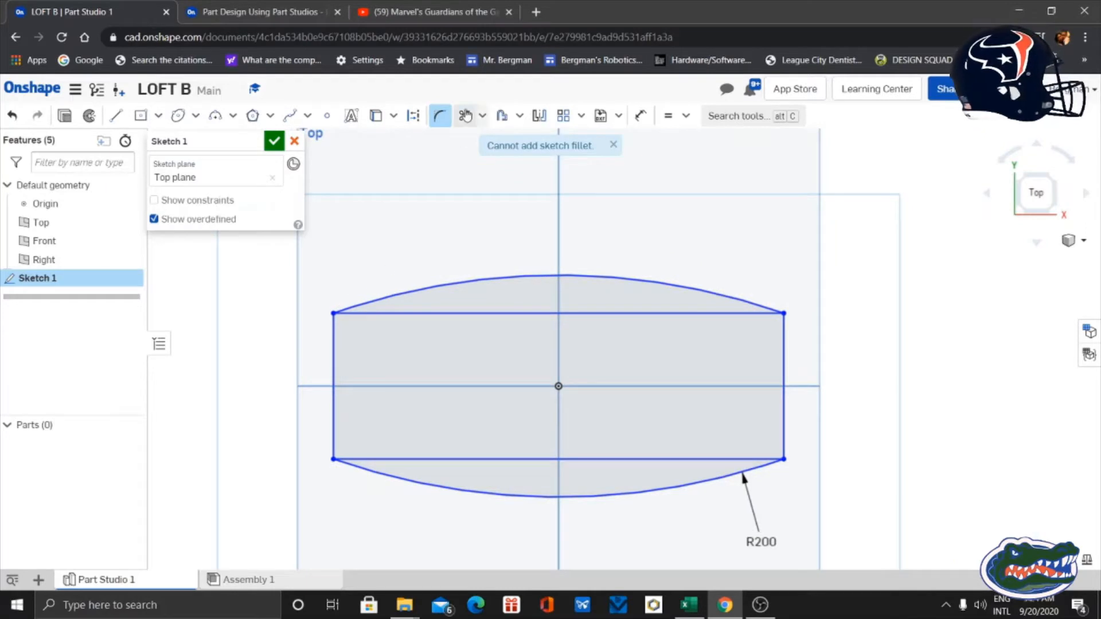
- Convert the rectangle's upper and lower horizontal lines to construction geometry
click(413, 115)
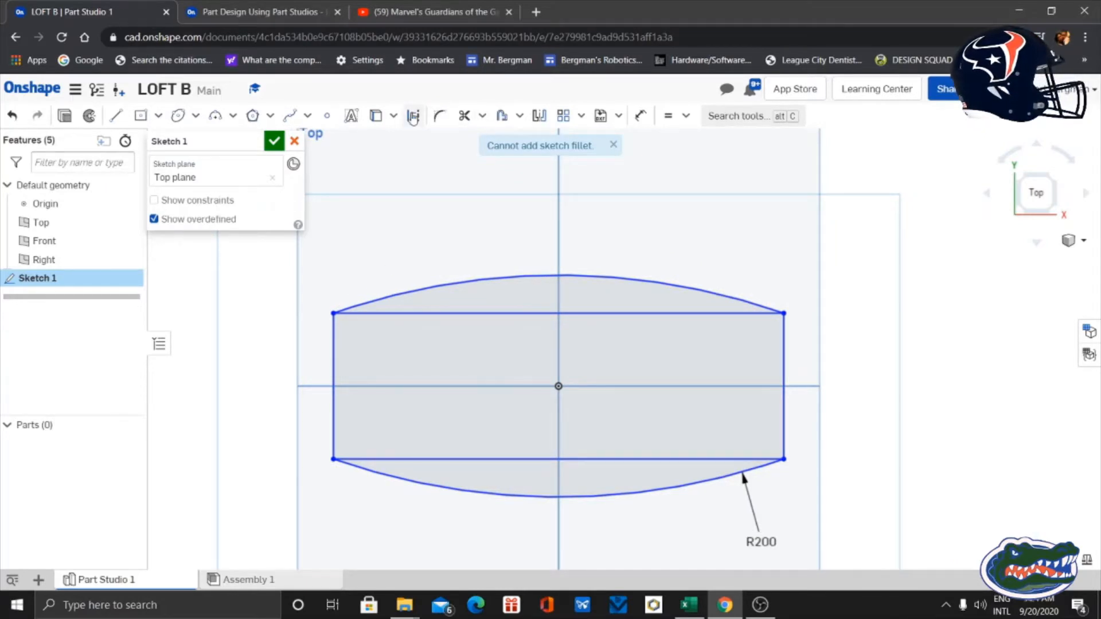
click(502, 314)
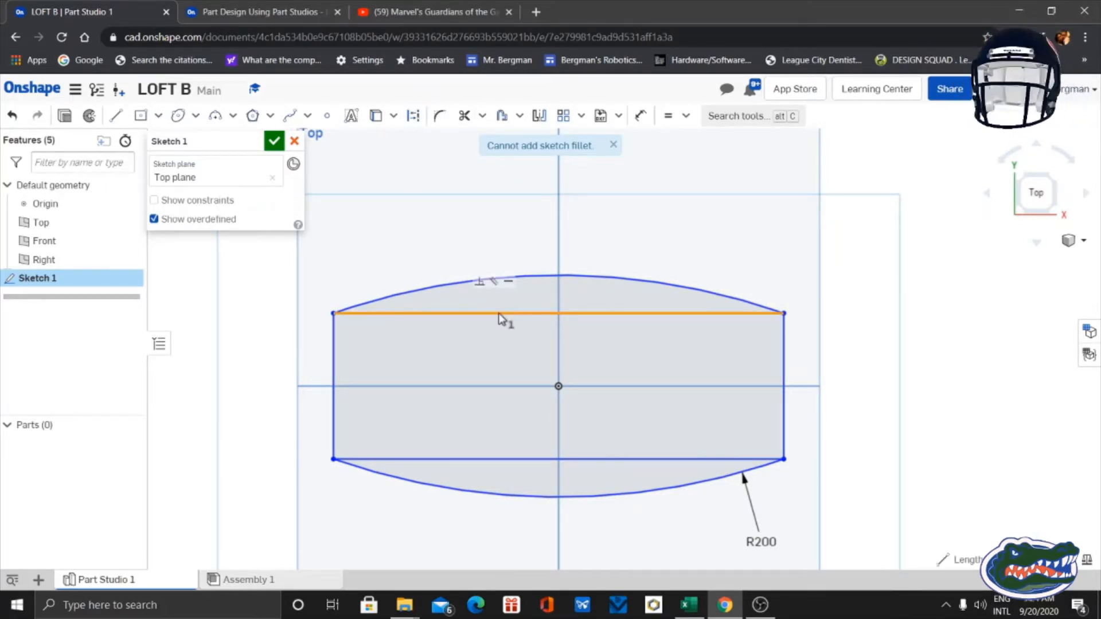
click(413, 115)
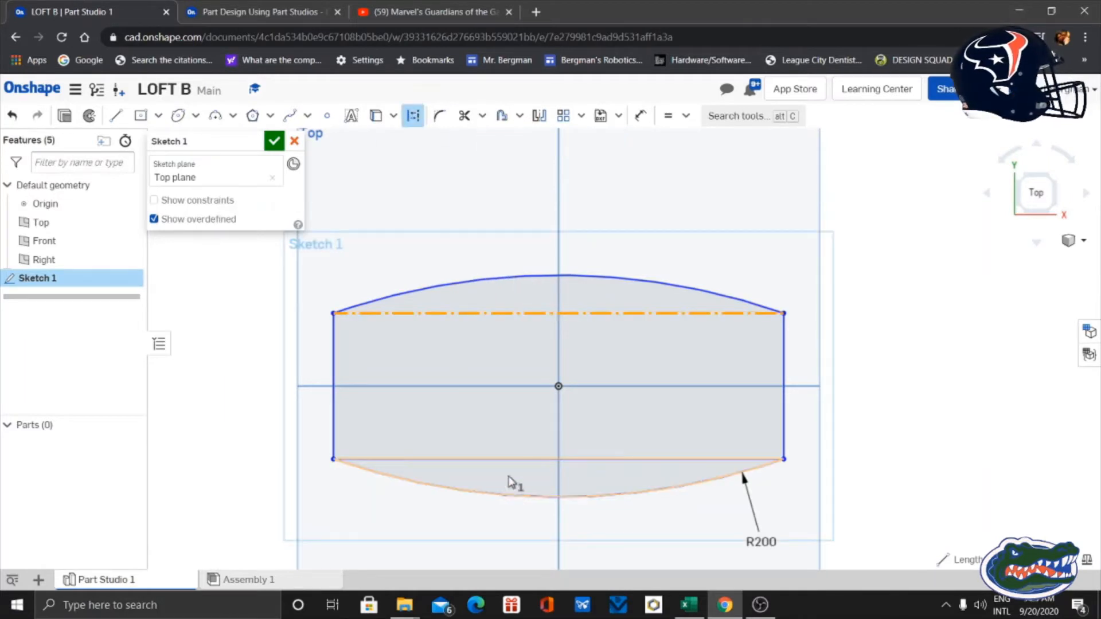
click(521, 459)
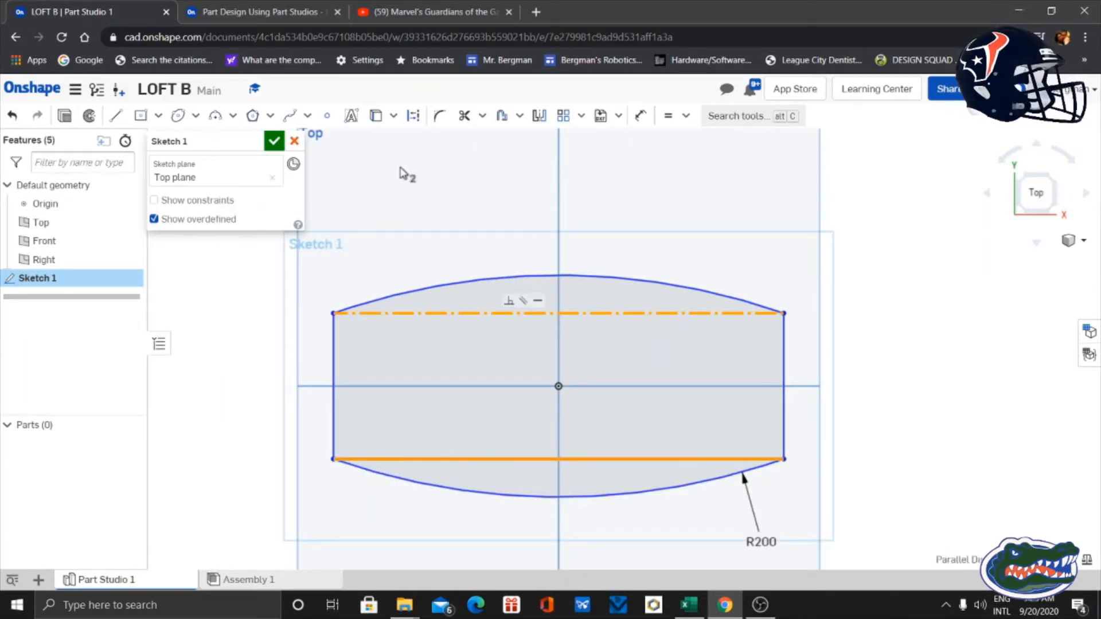
click(413, 115)
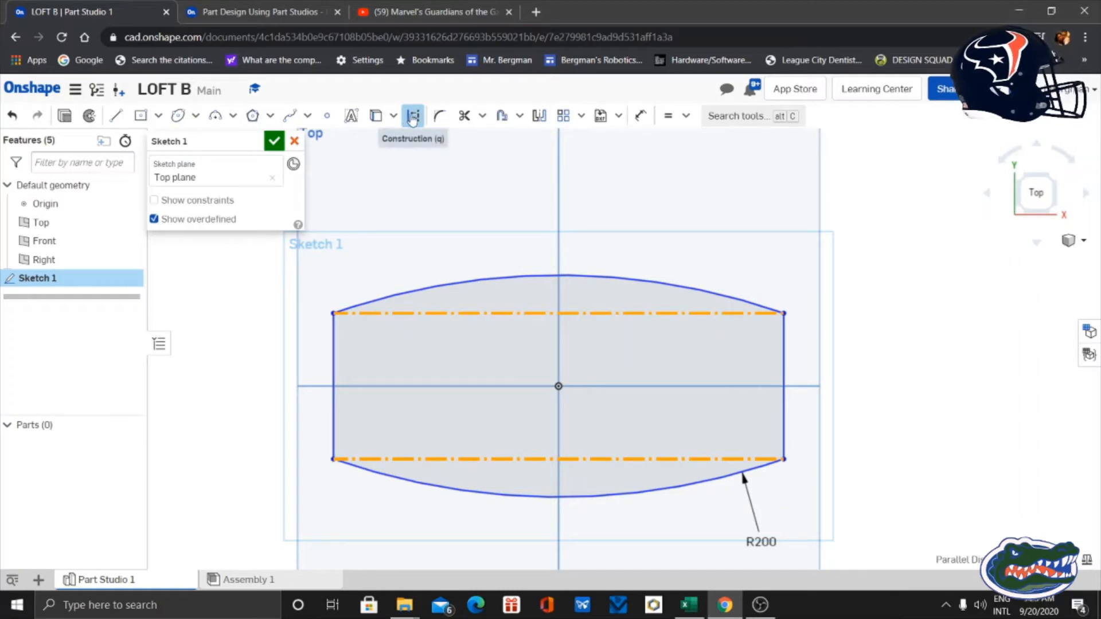
click(911, 315)
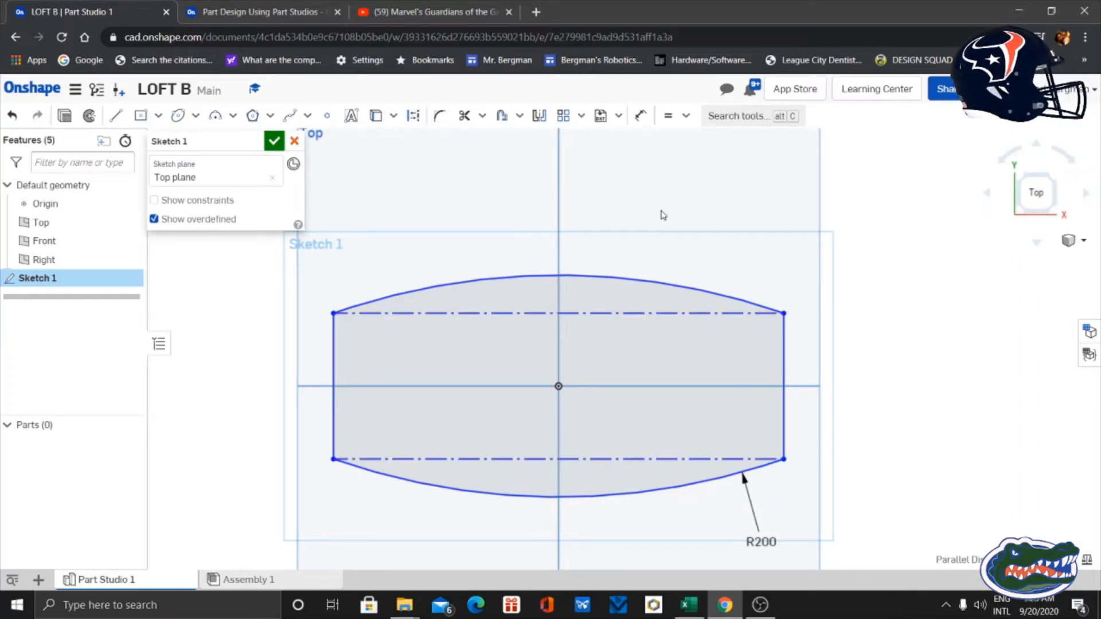
- Add a sketch fillet with a radius of 8.5 mm to the profile's upper-left corner
click(439, 117)
click(333, 314)
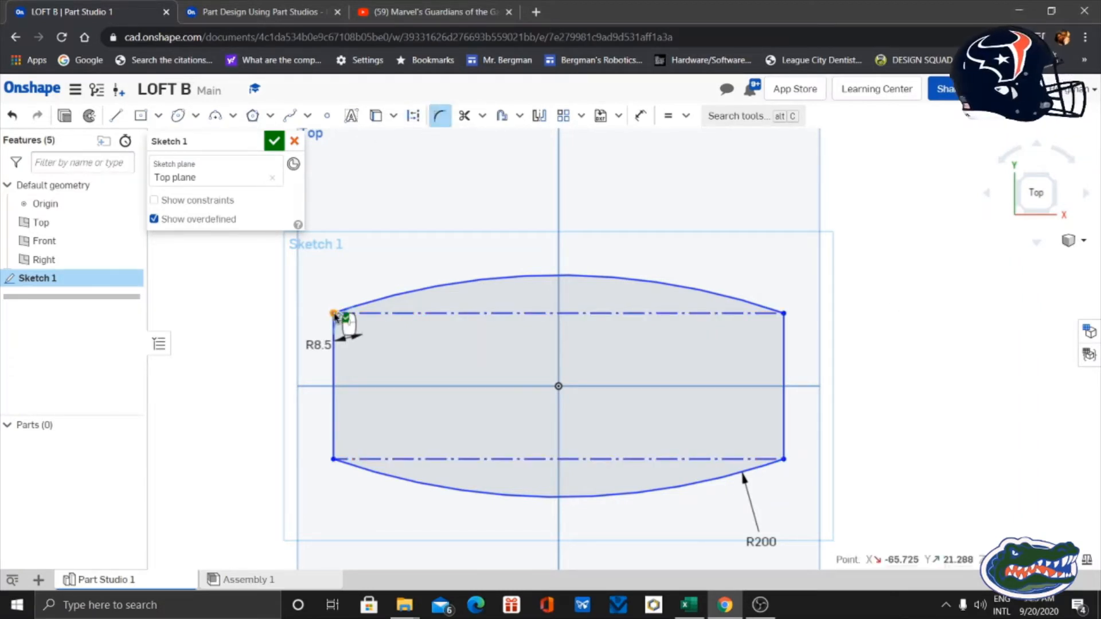
double_click(324, 345)
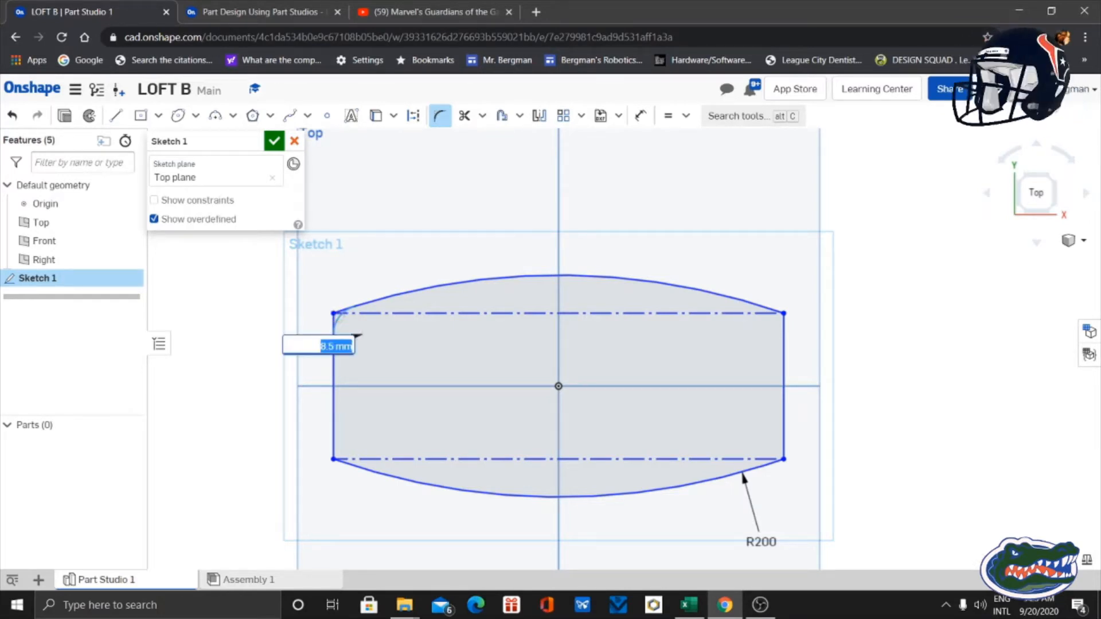
text(8)
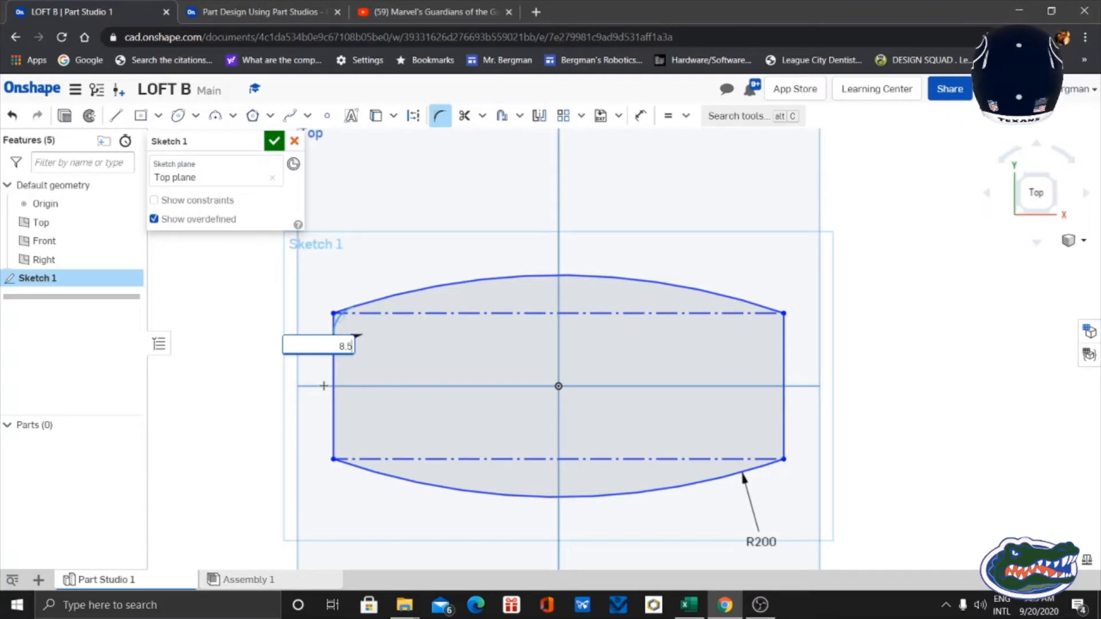
key(Return)
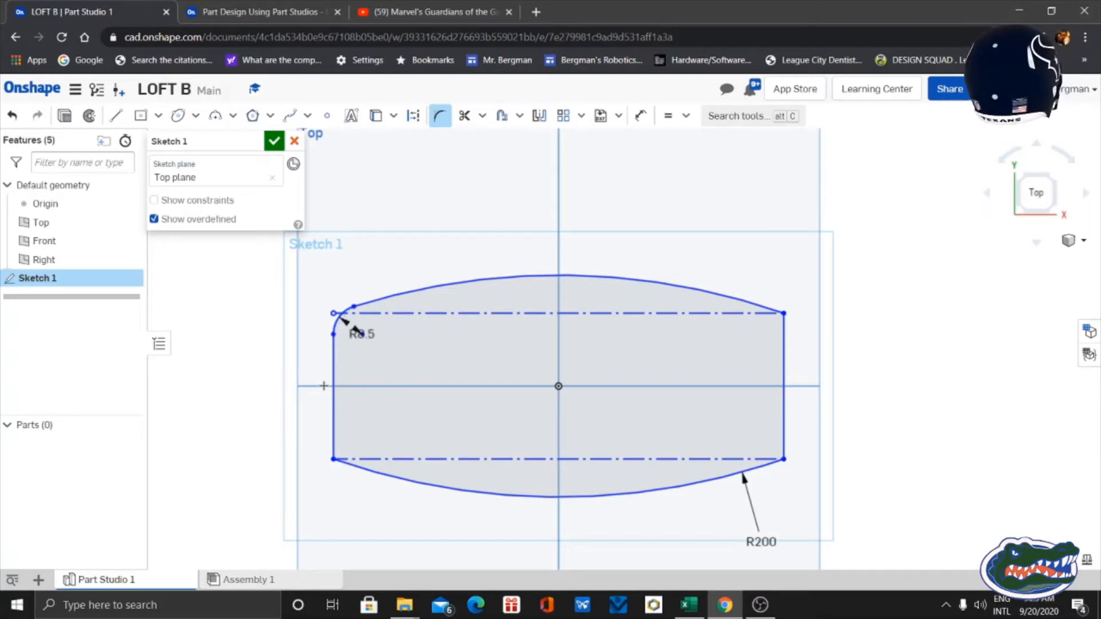
- Fillet the remaining three profile corners at 8.5 mm and move the fillet radius dimension outside the upper-left corner
click(784, 313)
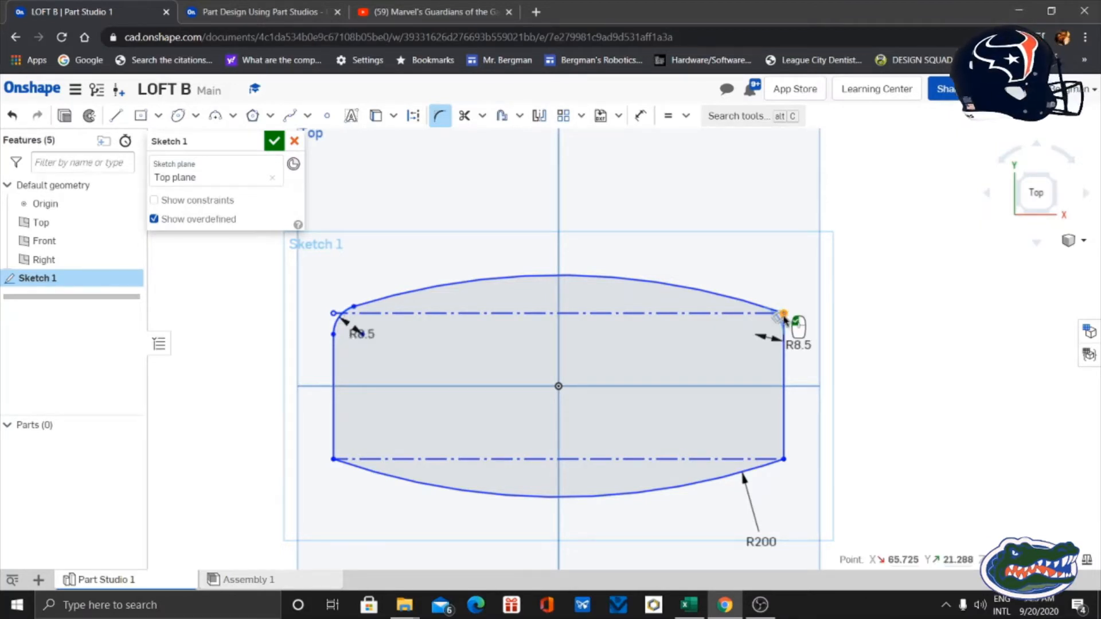
click(783, 459)
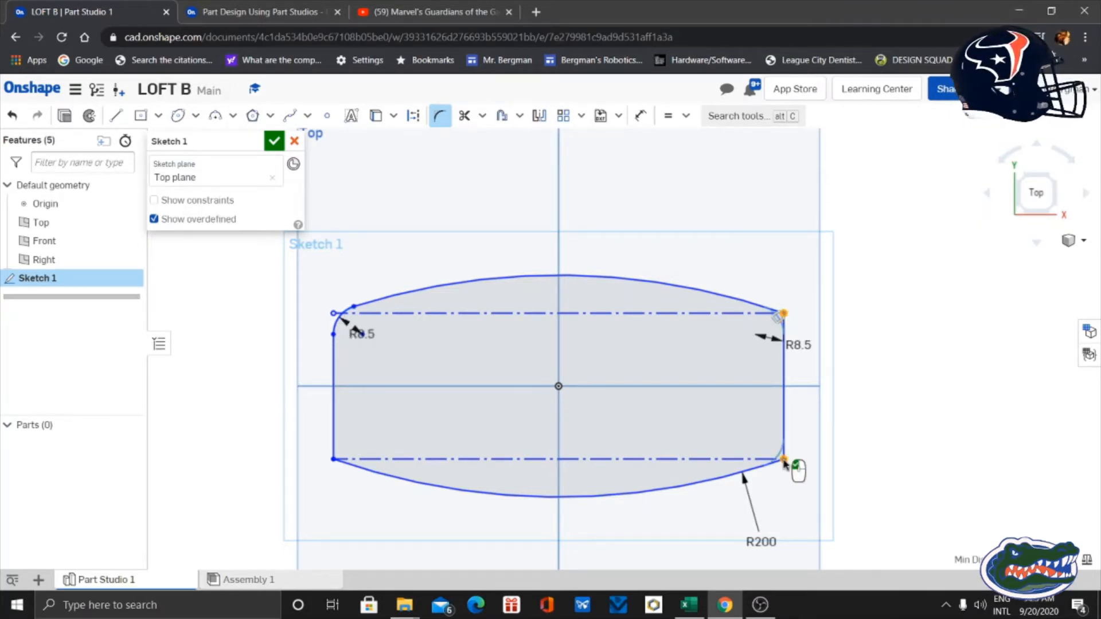
click(333, 459)
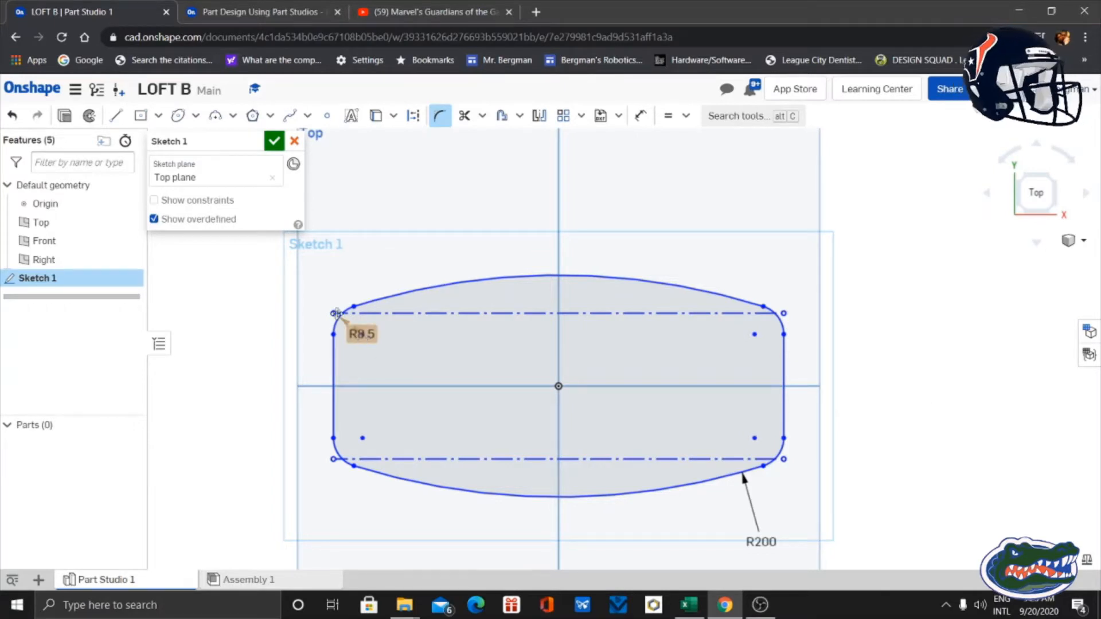
drag(361, 334, 323, 270)
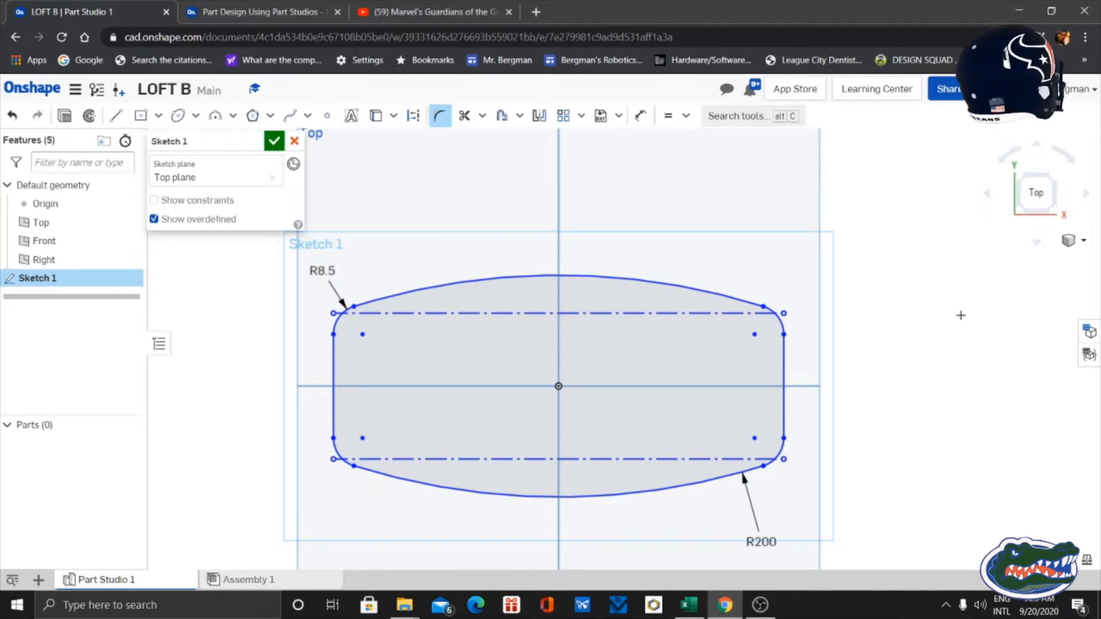
- Read the Step 4 dimensions and sketch name in the loft exercise, then return to the LOFT B document
click(258, 14)
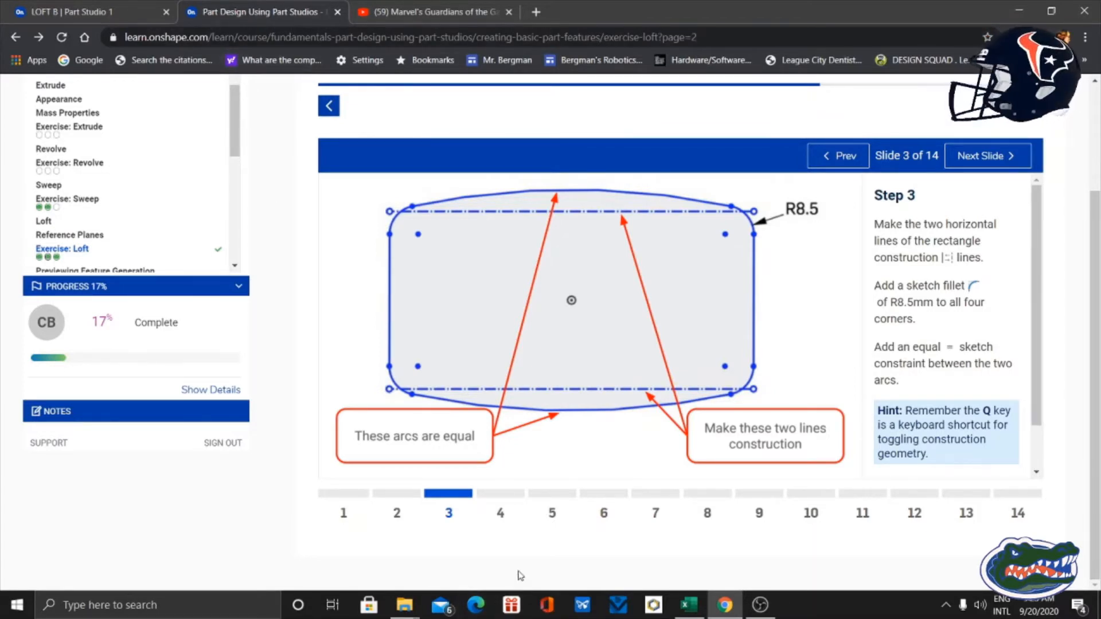
click(501, 500)
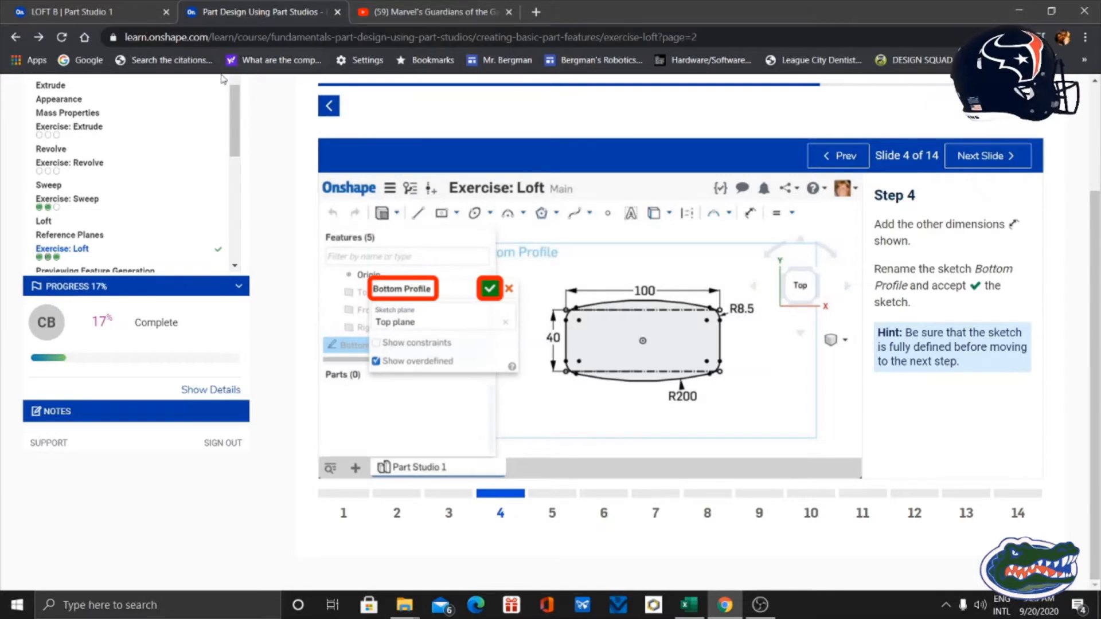
click(115, 10)
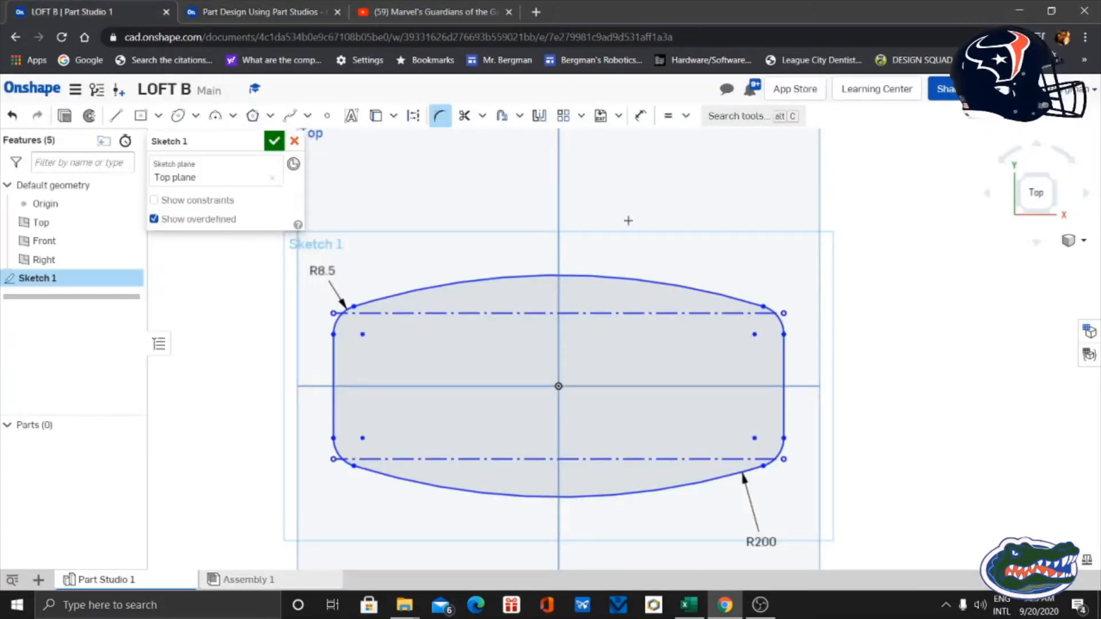
- Dimension the profile's overall width above the sketch and set it to 100 mm
click(640, 115)
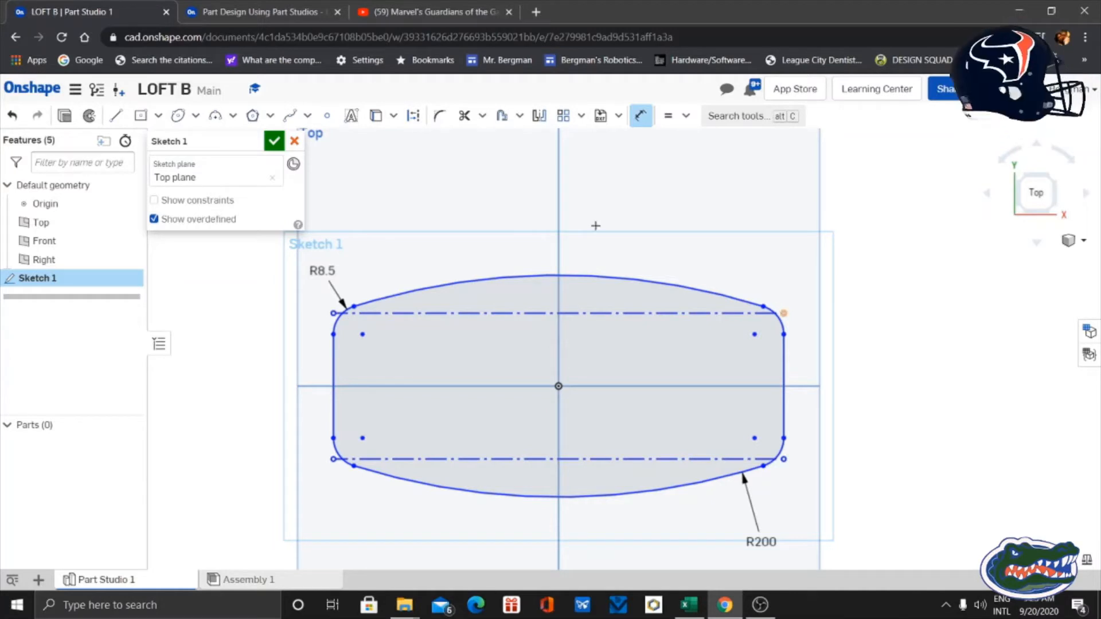
click(549, 207)
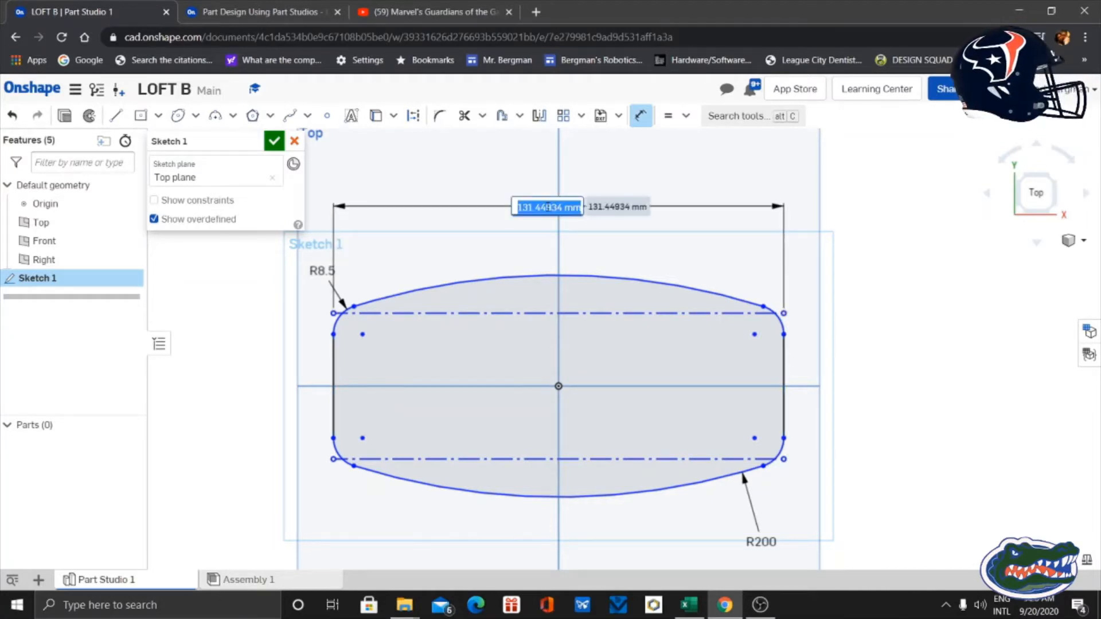
text(100)
key(Return)
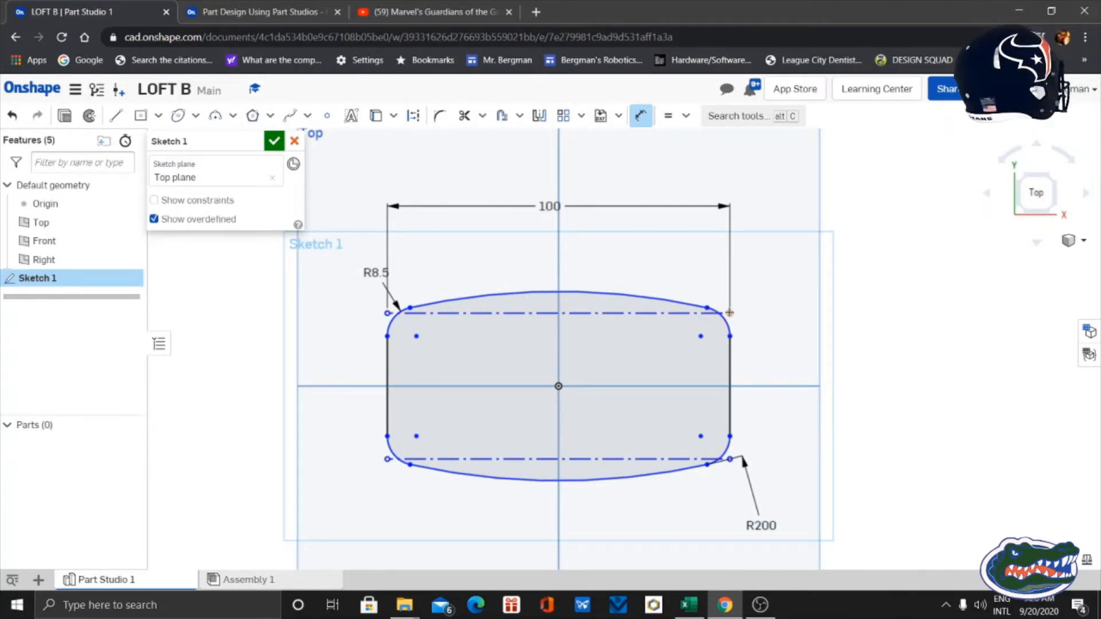
- Dimension the vertical distance between the two right-hand corner points, set it to 40 mm, and center the label along its dimension line
click(729, 312)
click(731, 459)
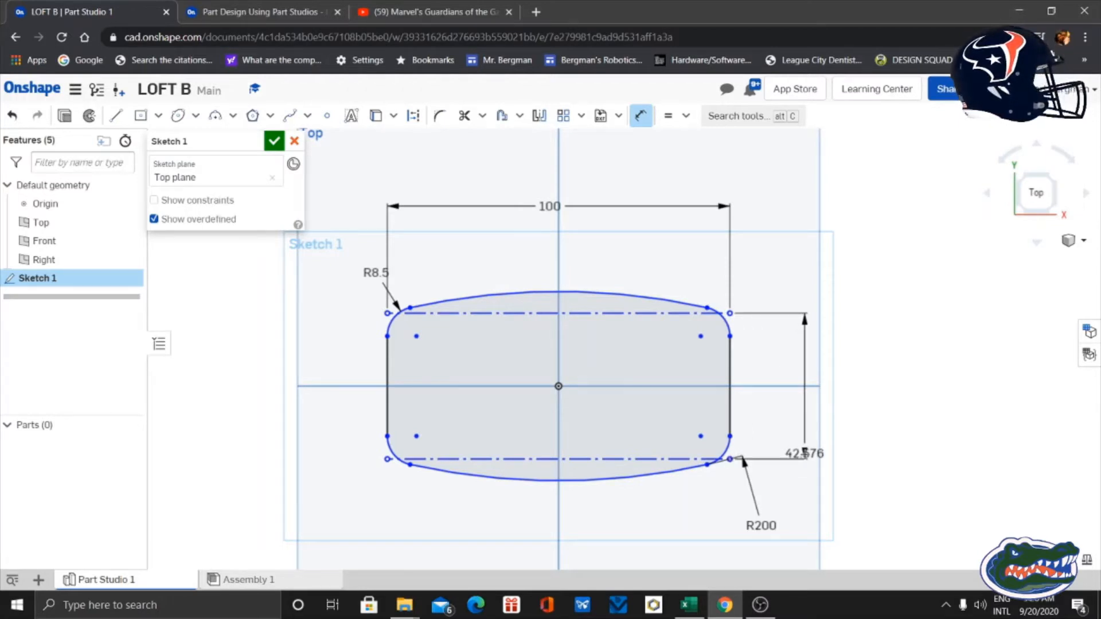
click(805, 453)
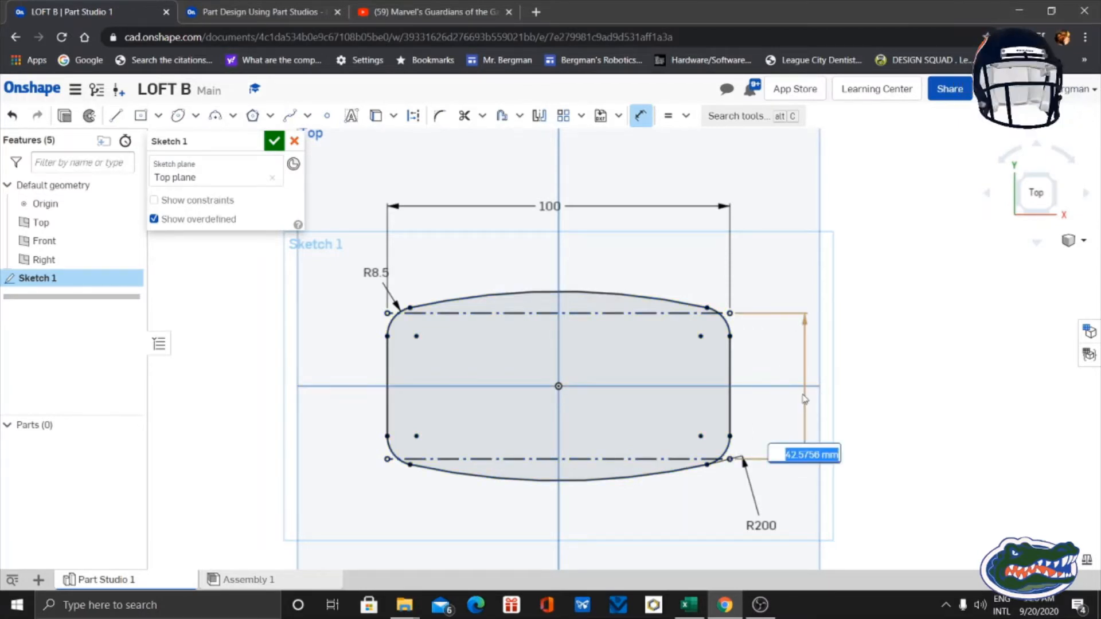
text(40)
key(Return)
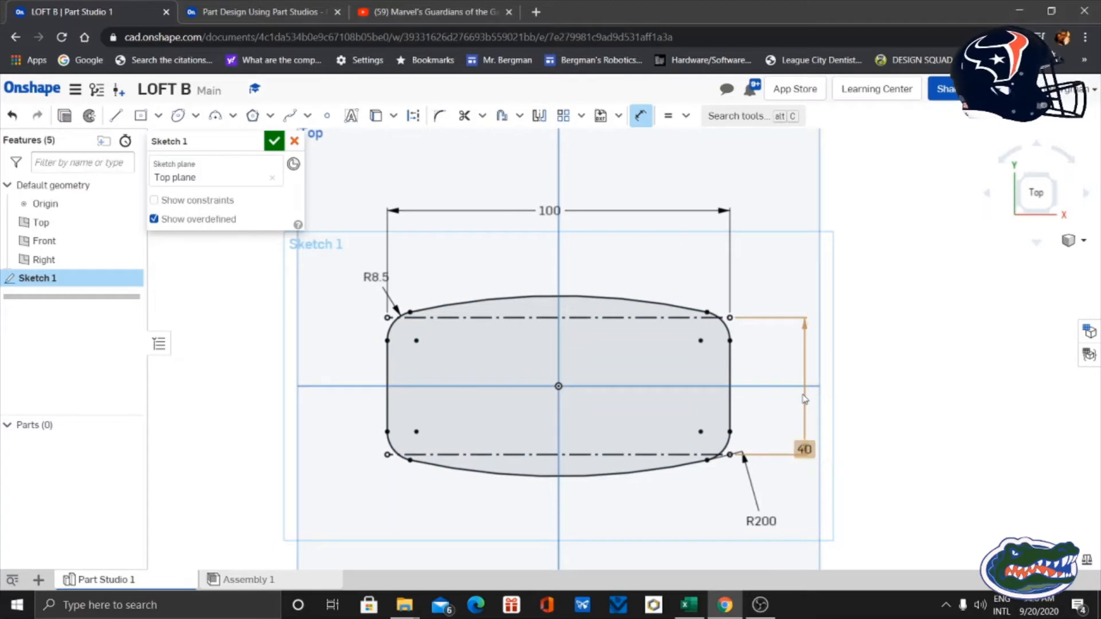
mouse_move(804, 450)
mouse_down()
mouse_move(820, 390)
mouse_move(794, 395)
mouse_up()
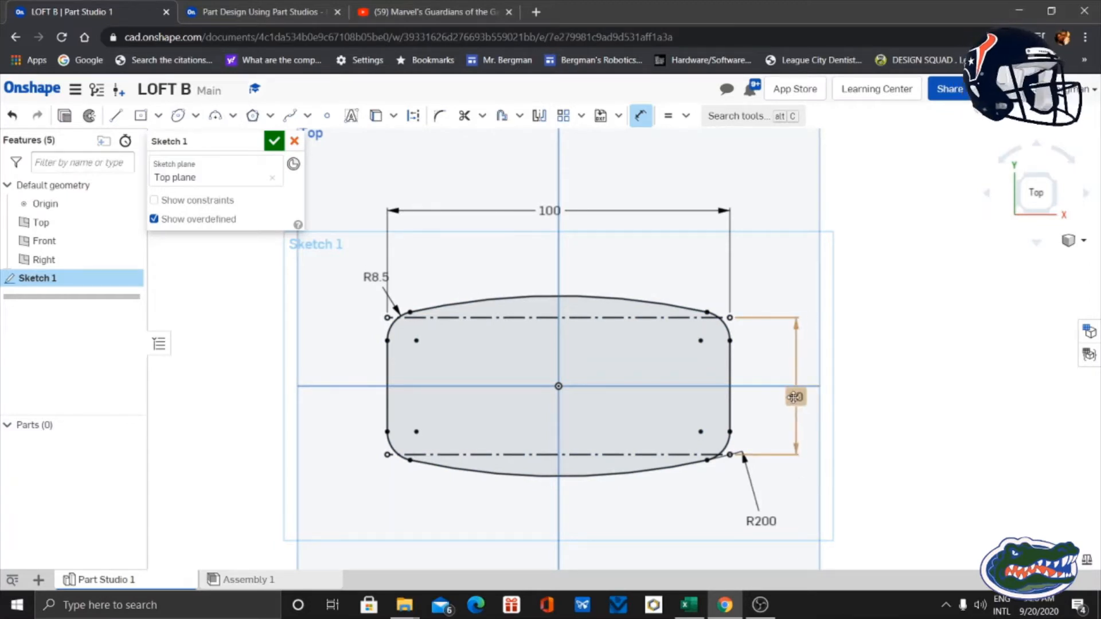
- Compare the dimensioned sketch with the exercise's Step 4 slide and return to the LOFT B document
click(241, 13)
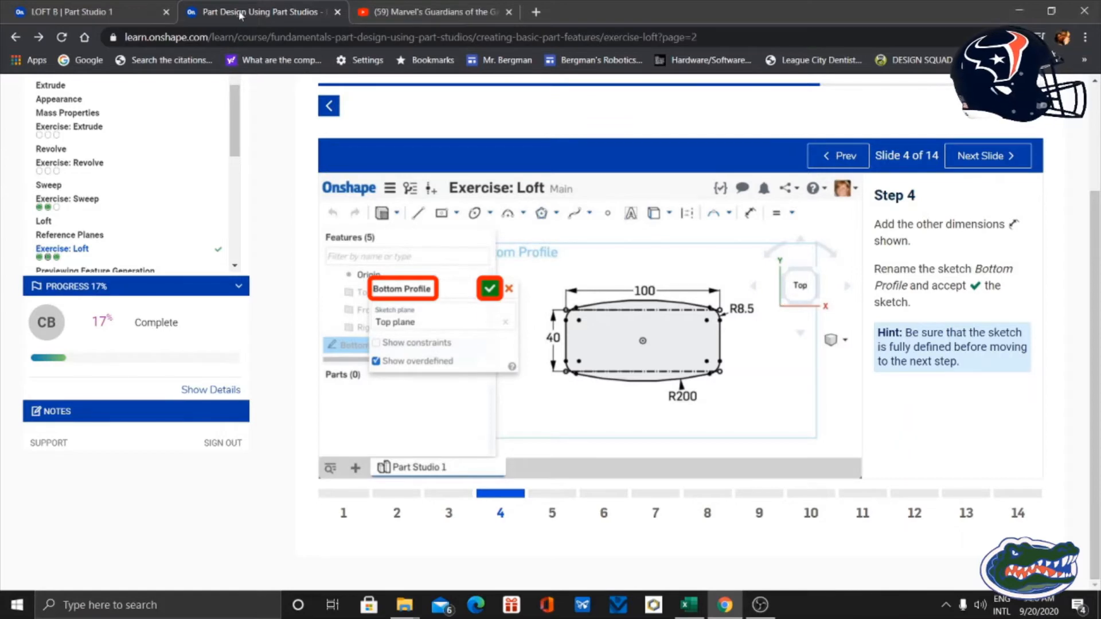
click(113, 15)
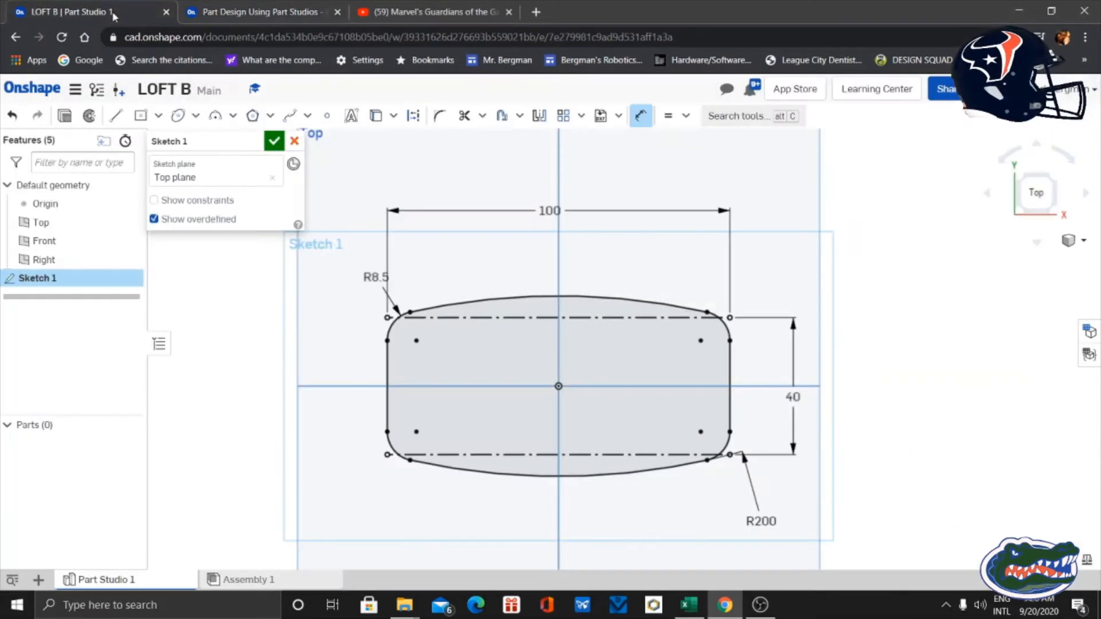
- Read the exercise's Step 5 reference plane instructions, then return to the LOFT B document and accept the bottom profile sketch
click(282, 13)
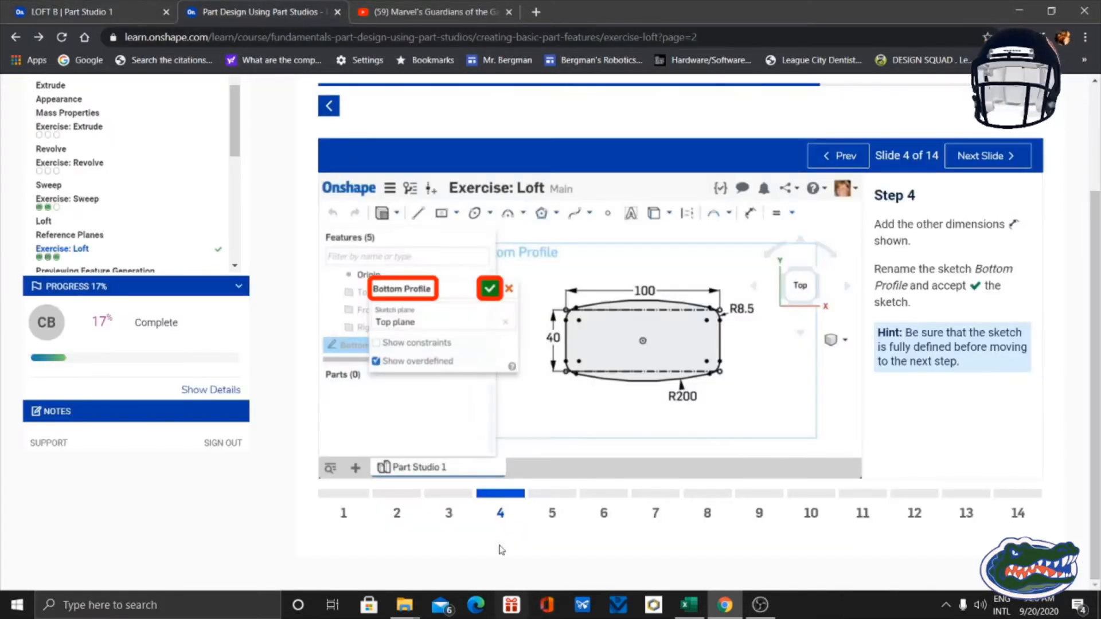
click(554, 513)
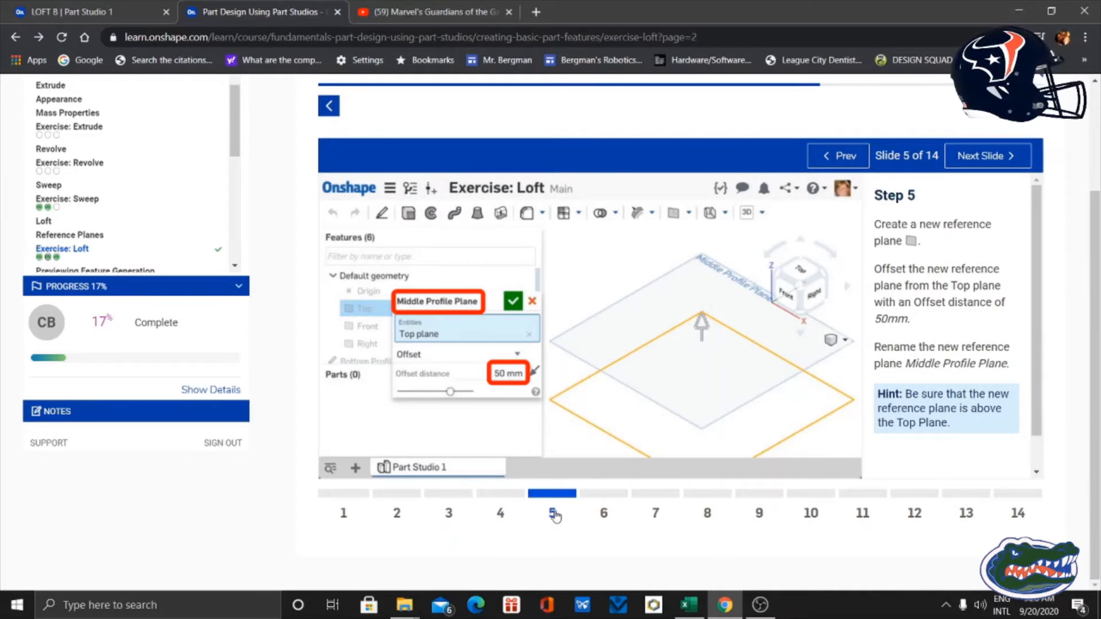
click(116, 13)
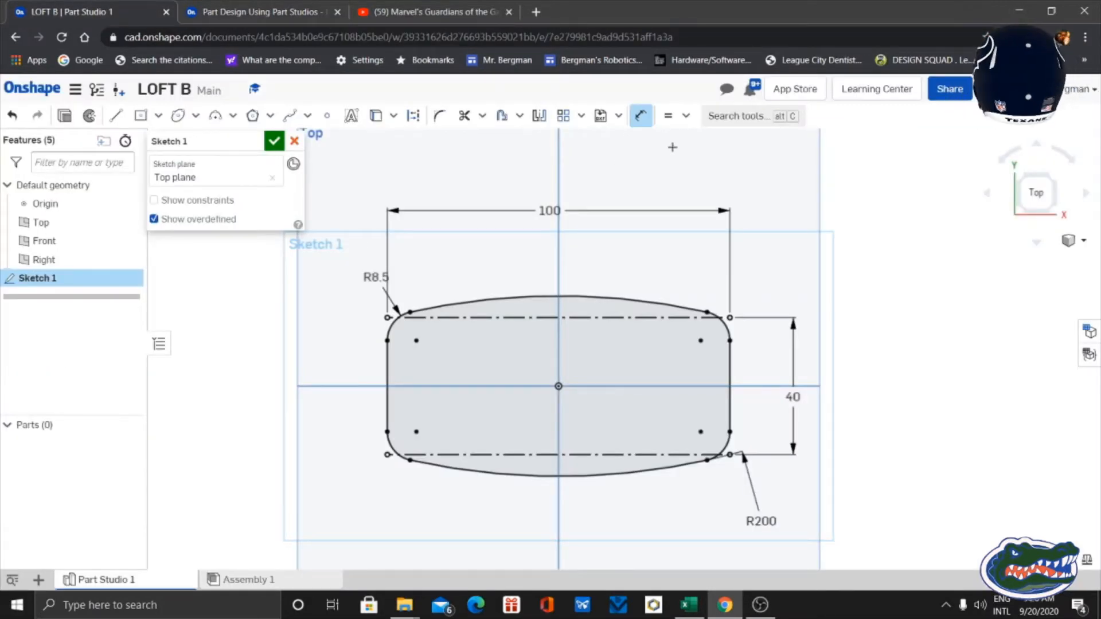
click(641, 117)
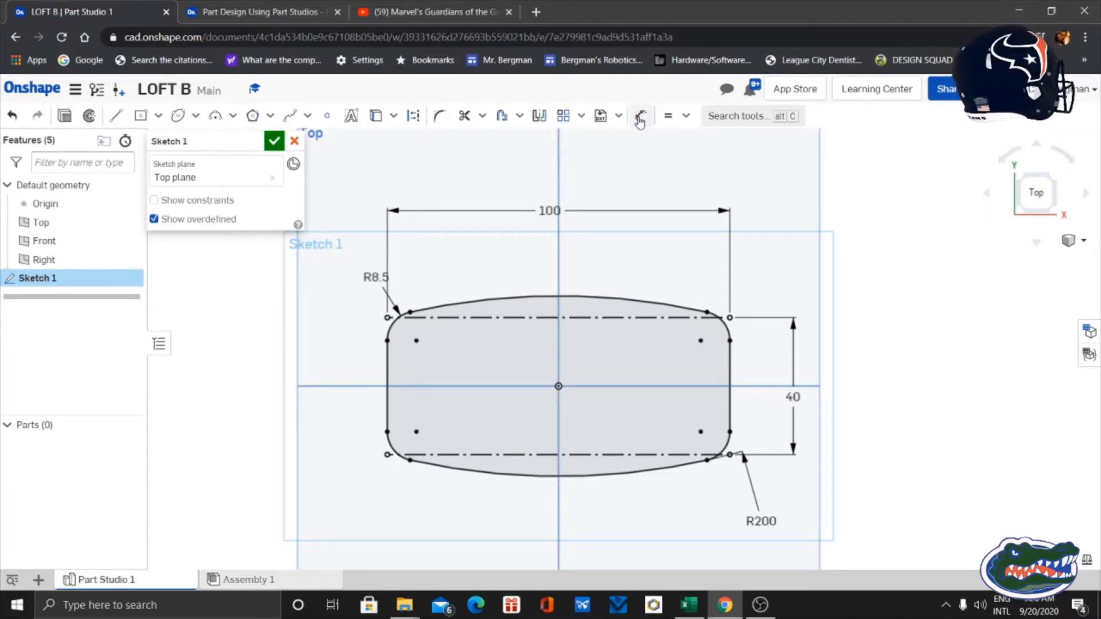
click(274, 141)
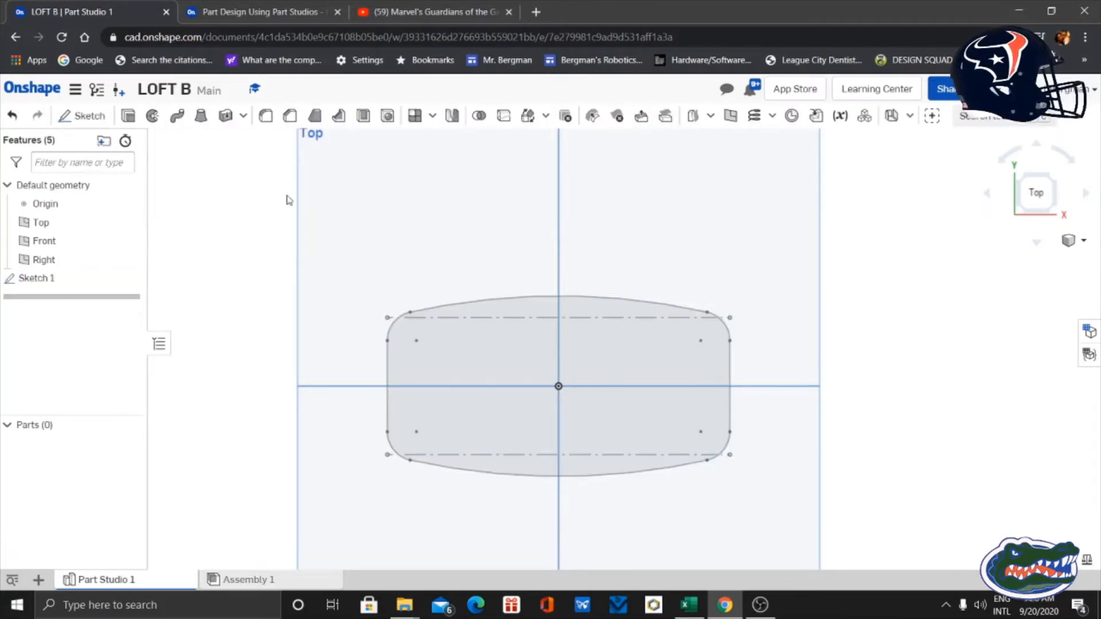
- Start an offset reference plane, name it "middle profile plane" and set its offset distance to 50 mm
click(731, 116)
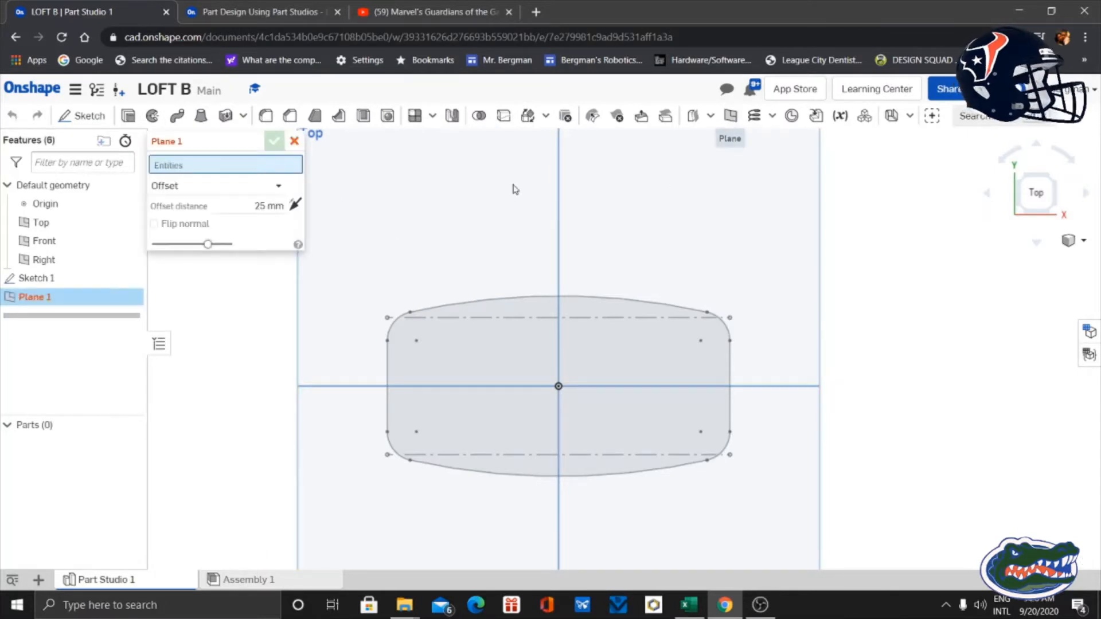
click(256, 142)
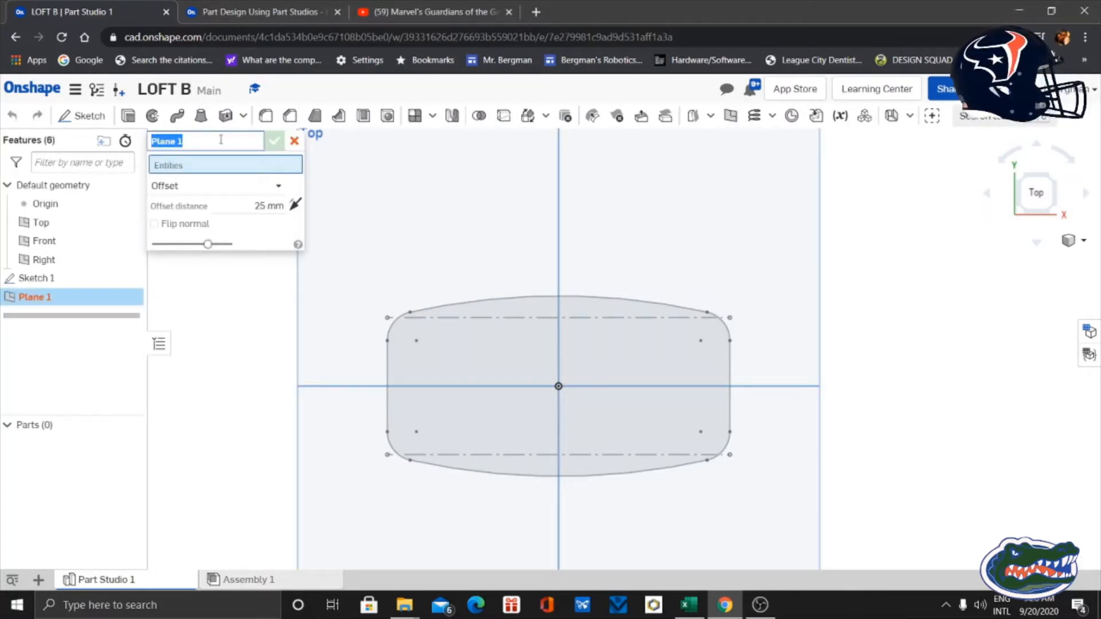
text(middle profile p)
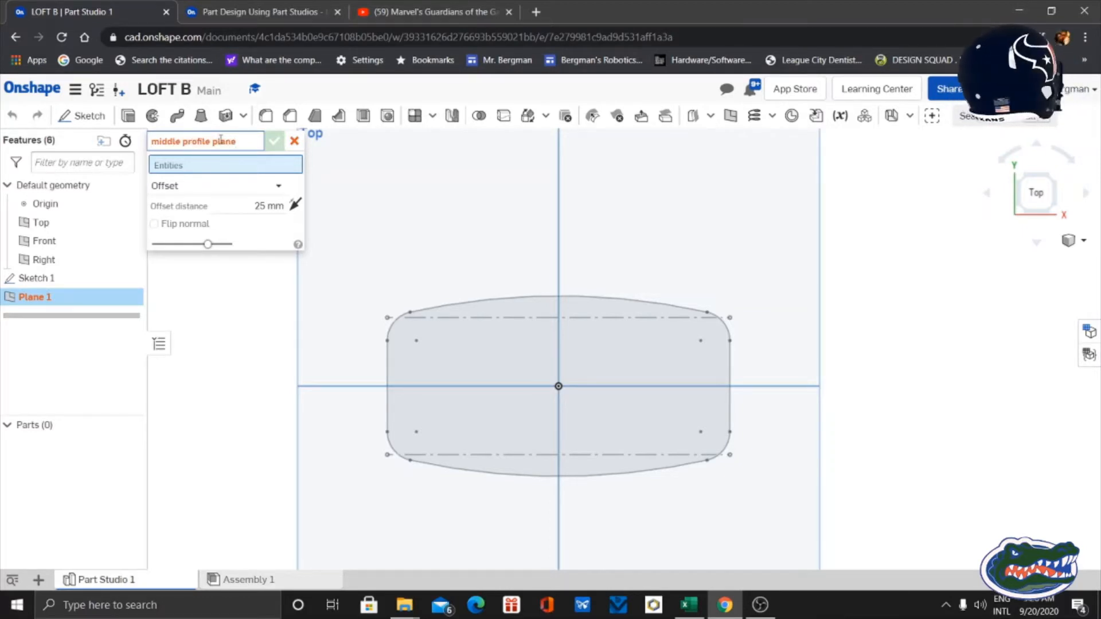
click(208, 168)
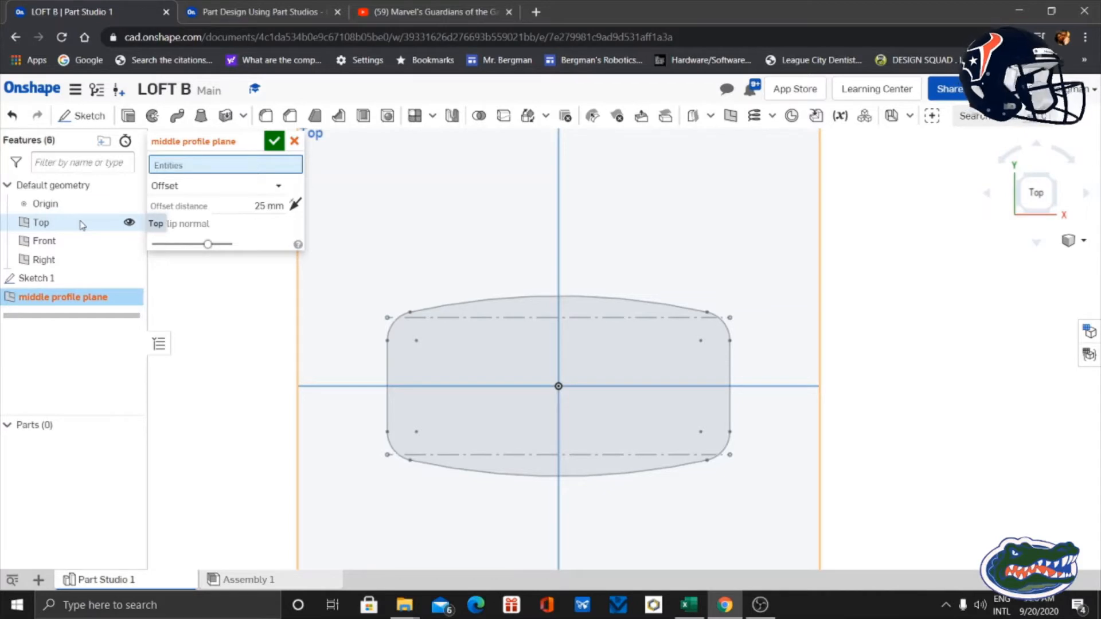
click(269, 205)
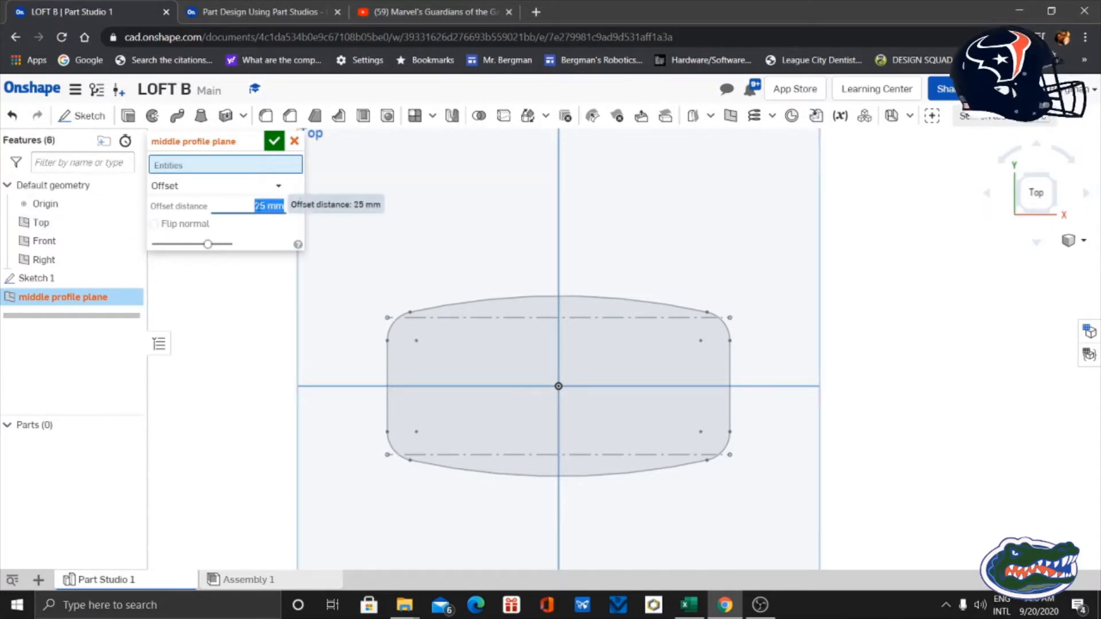
text(50)
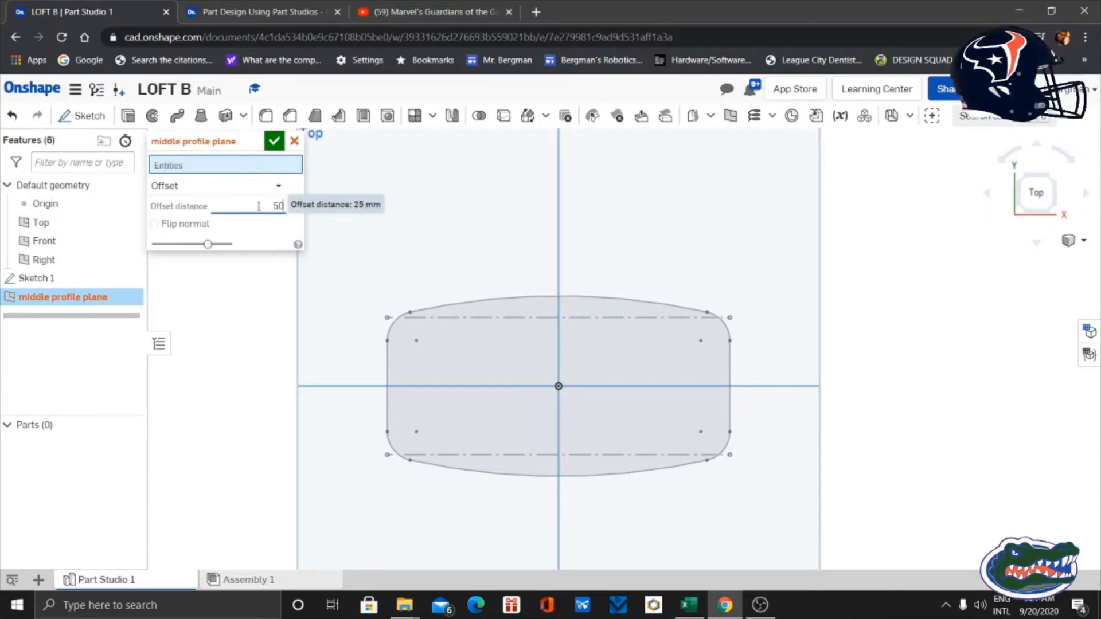
- Compare the plane settings with the exercise's Step 5 slide, then return to the LOFT B document and accept the plane
click(261, 14)
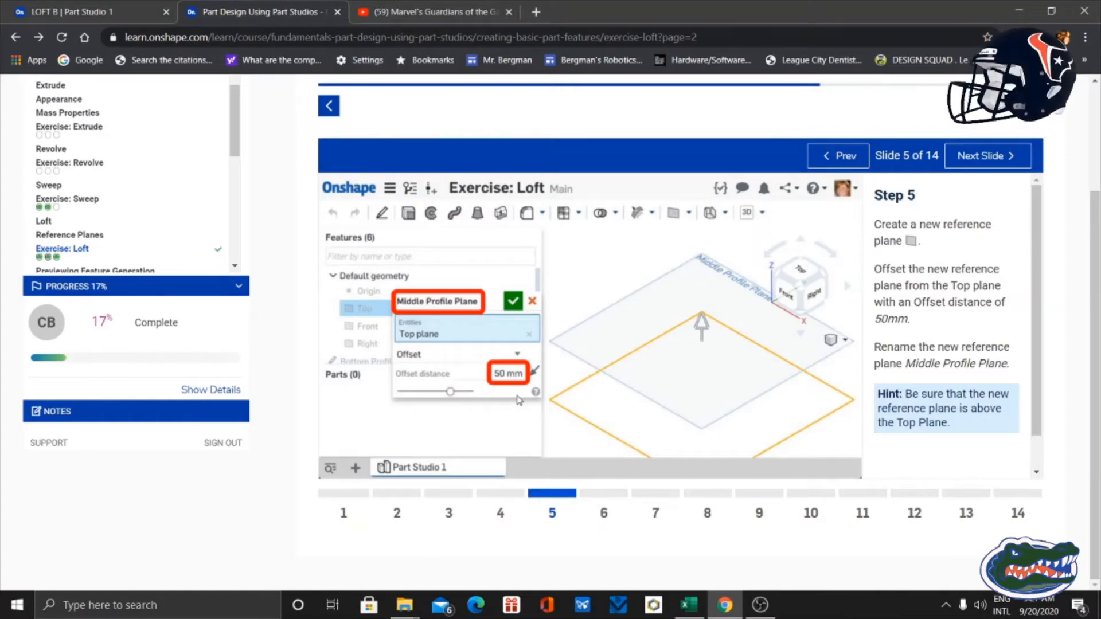
click(122, 11)
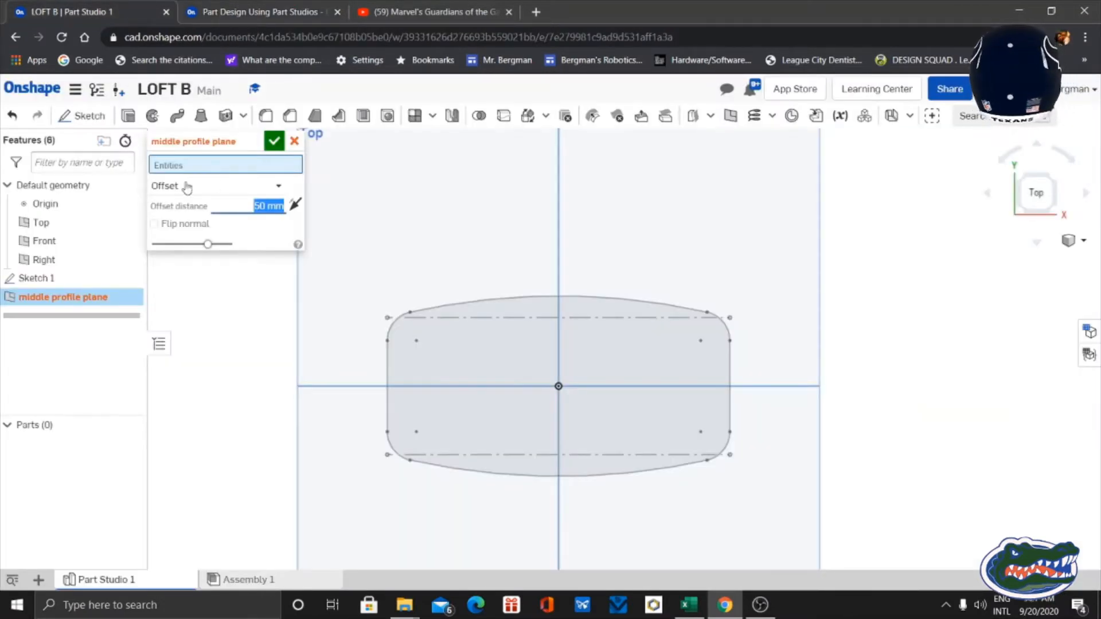
click(273, 144)
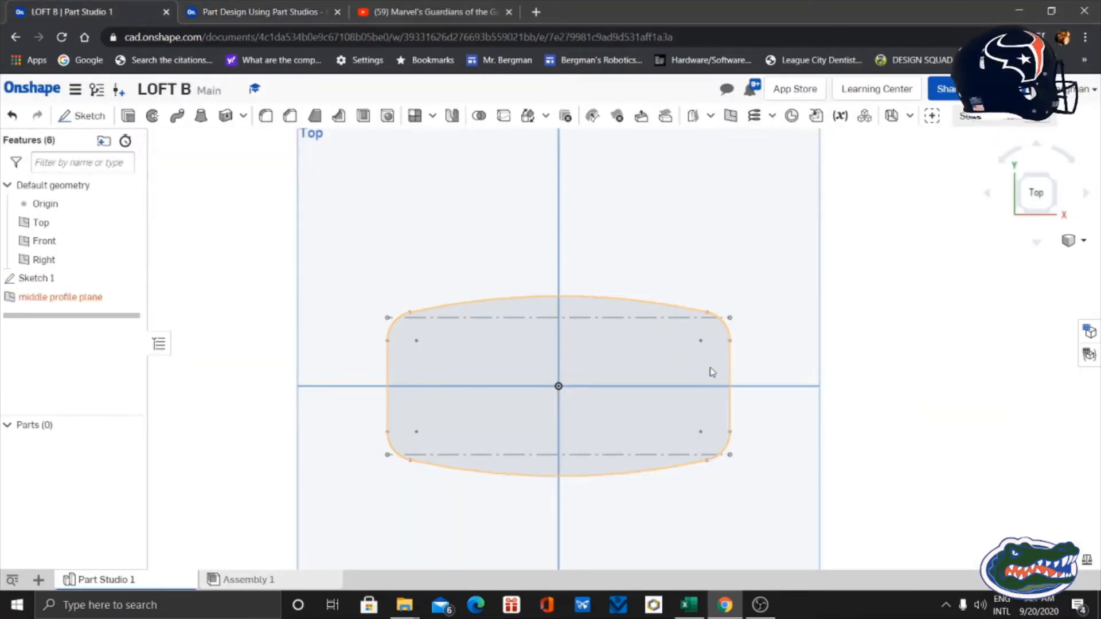
- Examine the sketch and planes from several angles to check where the middle profile plane lies
scroll(1019, 382, down, 3)
mouse_move(1019, 383)
right_down()
mouse_move(975, 355)
mouse_move(1006, 344)
mouse_move(1025, 369)
right_up()
mouse_move(1025, 369)
middle_down()
mouse_move(784, 347)
mouse_move(828, 375)
middle_up()
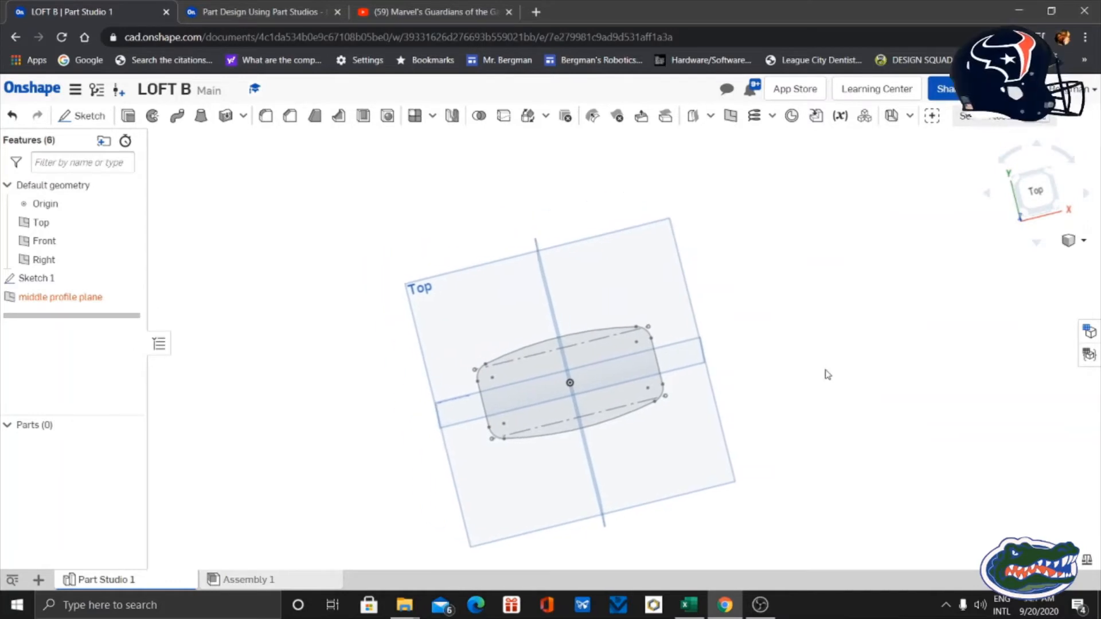
click(66, 300)
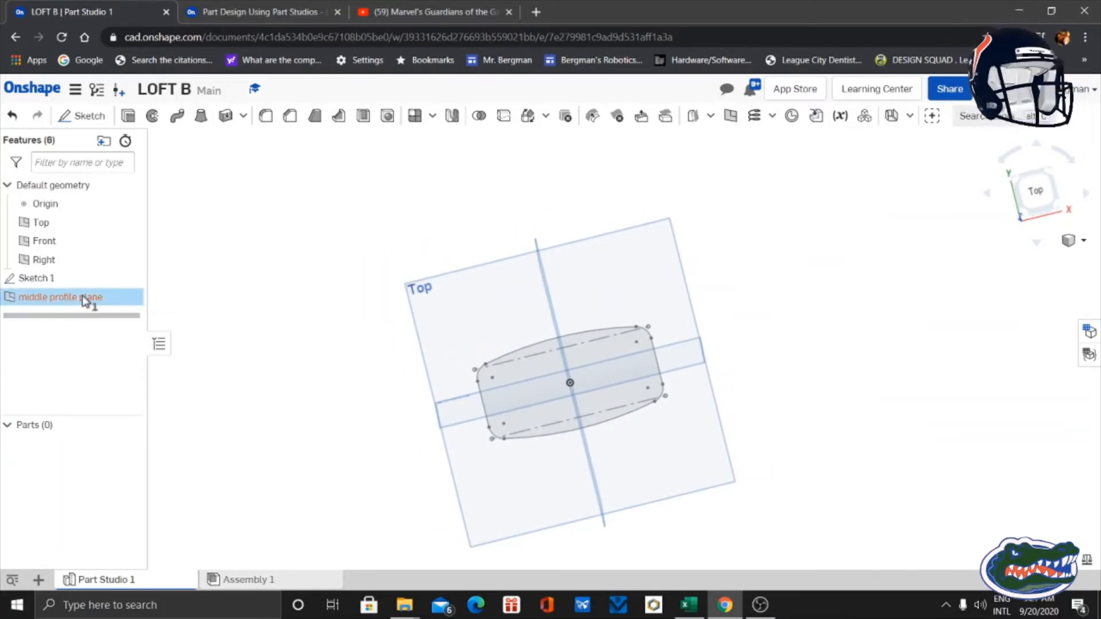
mouse_move(290, 406)
right_down()
mouse_move(276, 340)
mouse_move(287, 382)
mouse_move(290, 341)
mouse_move(341, 368)
mouse_move(285, 394)
mouse_move(298, 402)
right_up()
click(1043, 193)
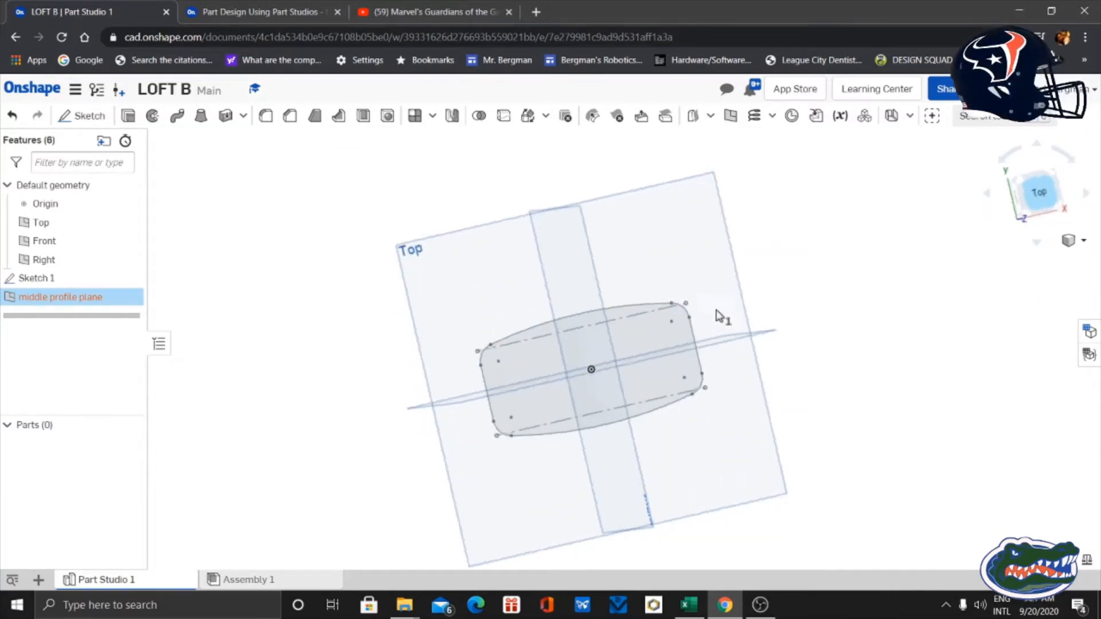
middle_drag(976, 379, 836, 398)
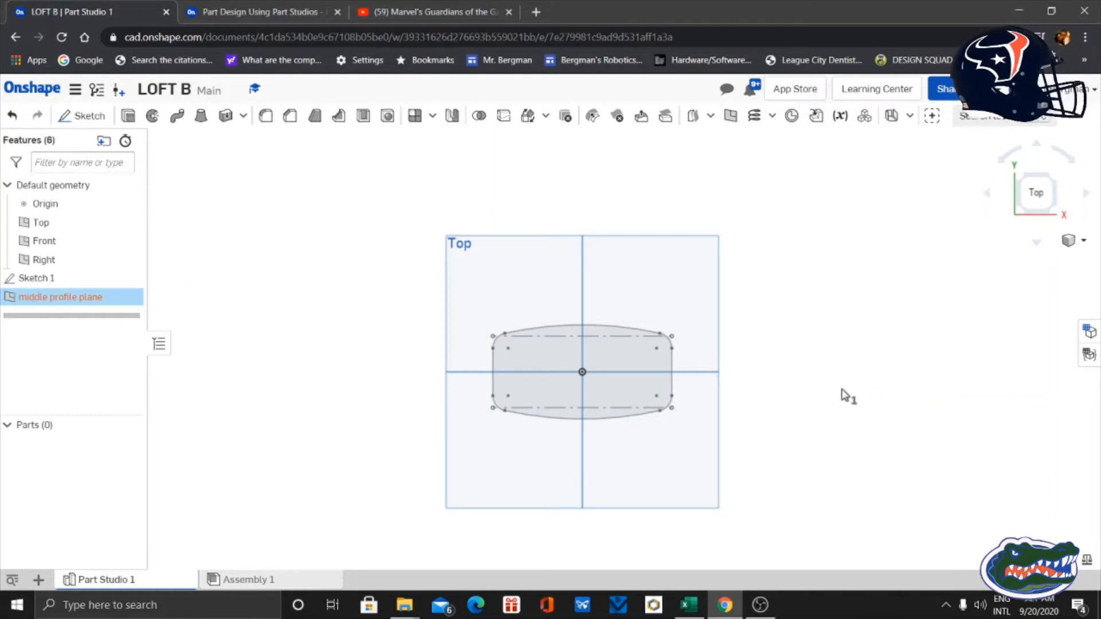
right_drag(848, 396, 850, 324)
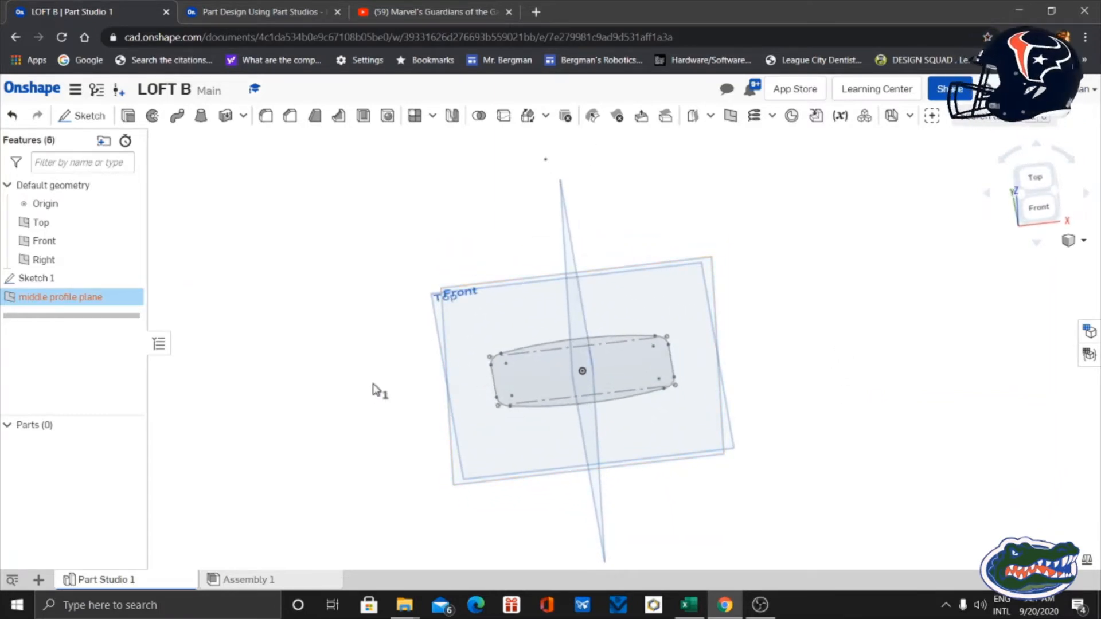
right_drag(374, 383, 407, 381)
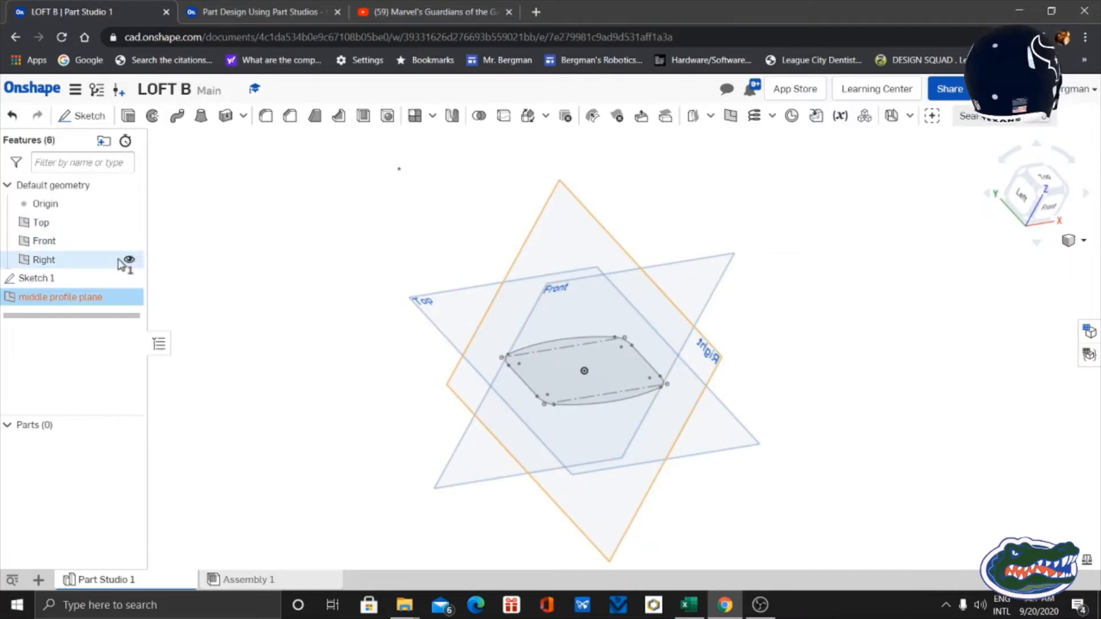
- Hide the Right and Front planes
click(129, 261)
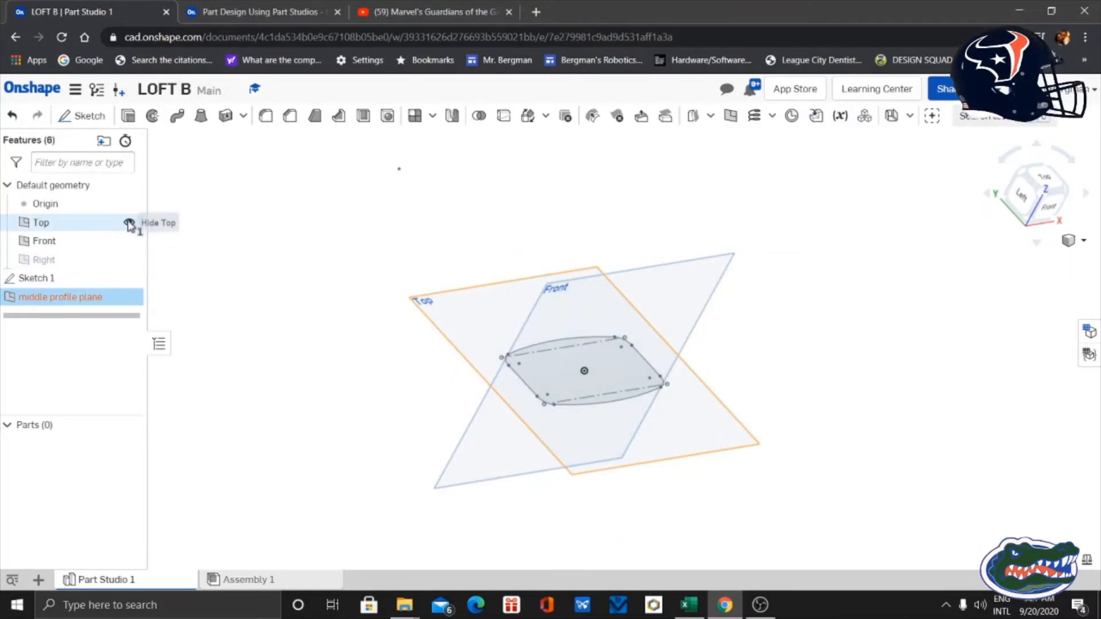
click(129, 241)
right_drag(349, 388, 301, 427)
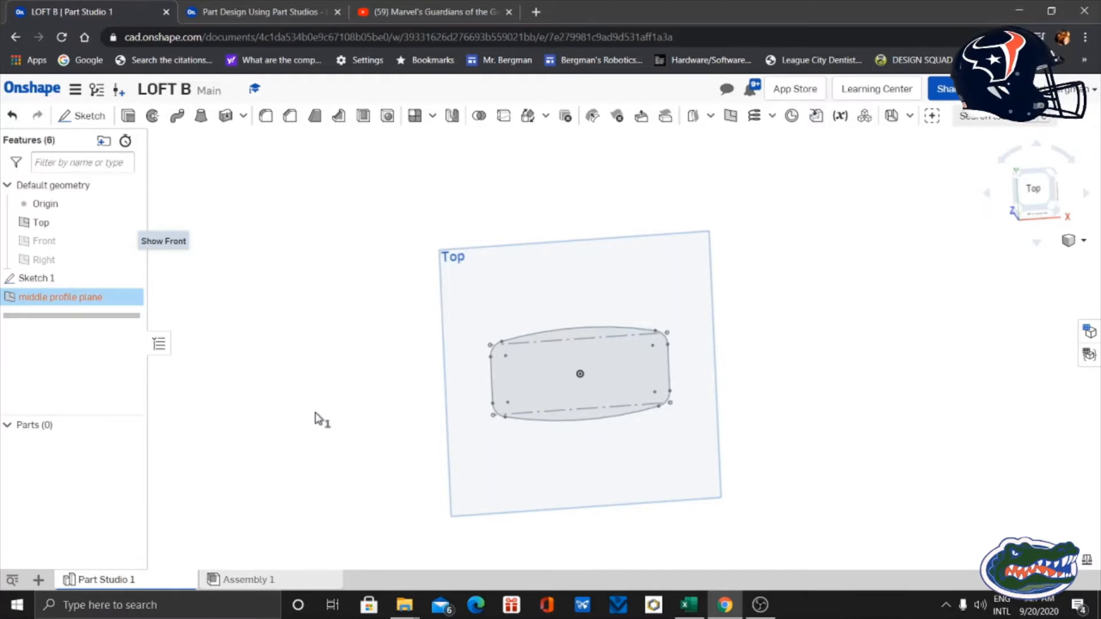
- Edit the middle profile plane so that it is offset from the Top plane, and check its position above it
mouse_move(133, 304)
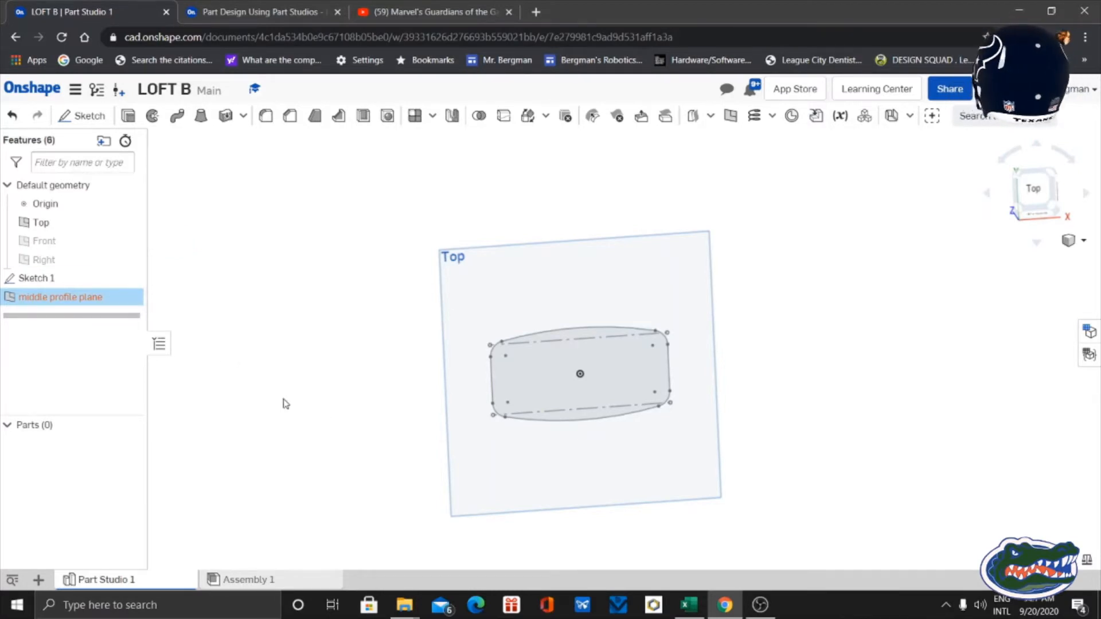
right_click(124, 299)
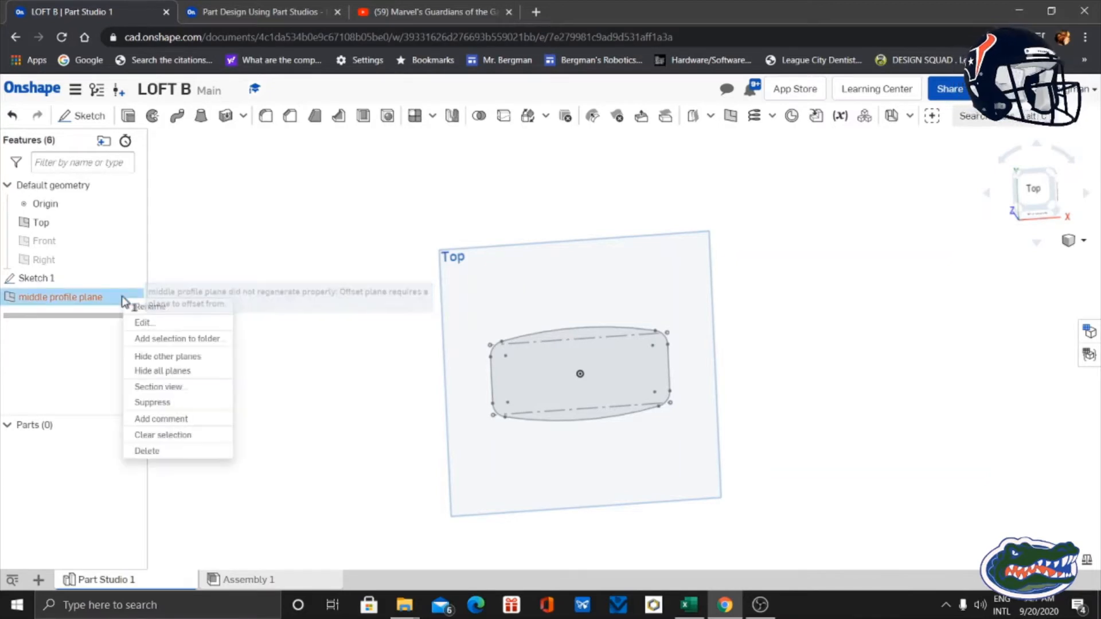
click(148, 322)
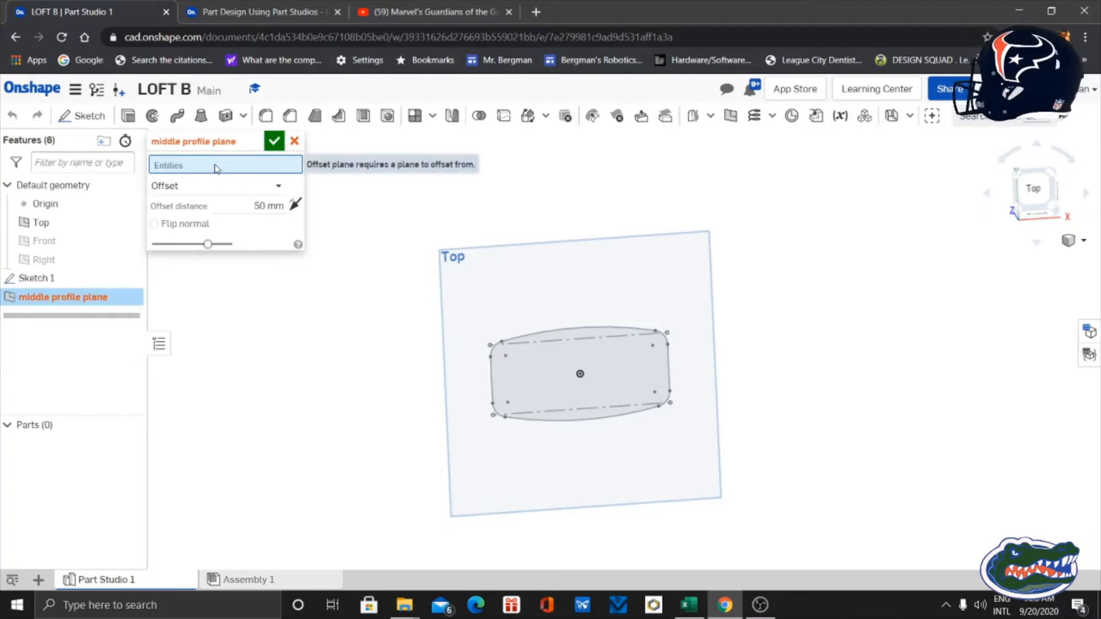
click(92, 225)
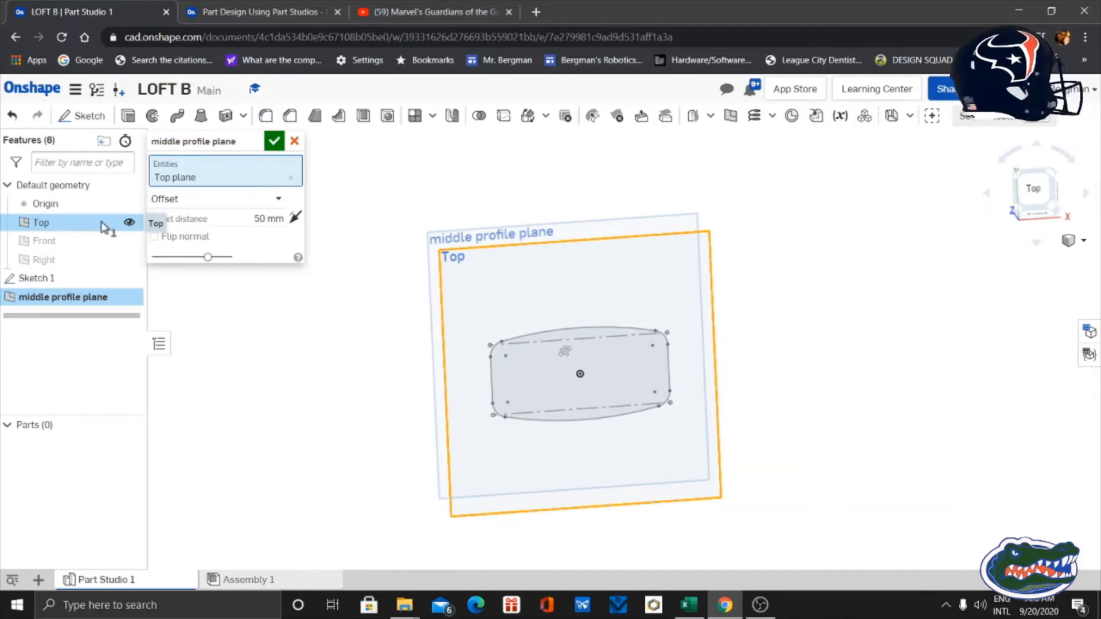
click(274, 141)
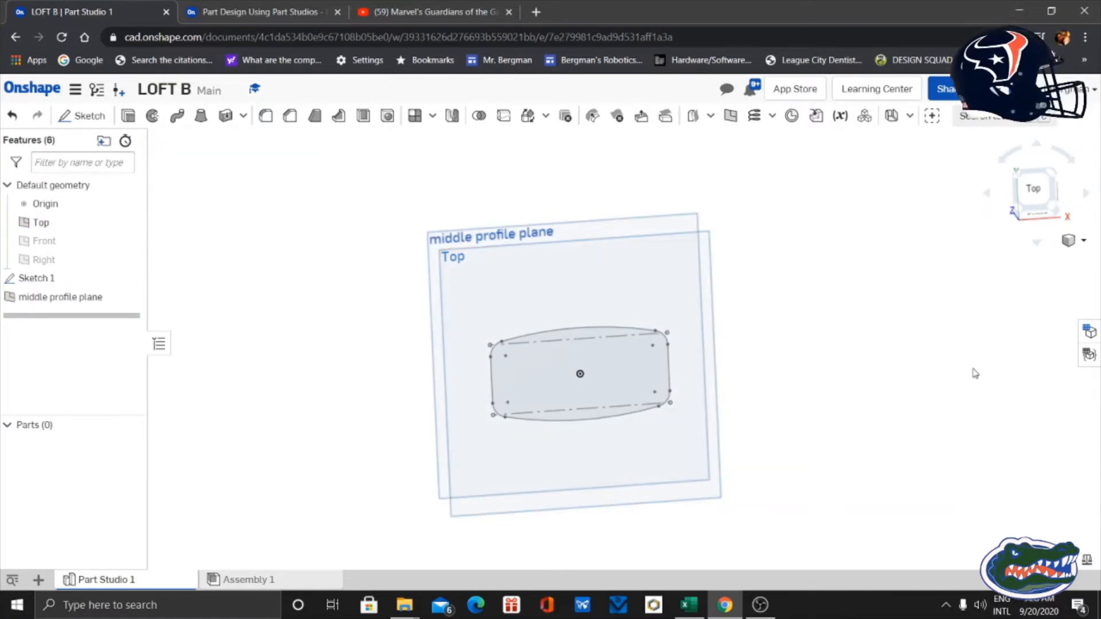
mouse_move(870, 381)
right_down()
mouse_move(870, 312)
mouse_move(873, 365)
right_up()
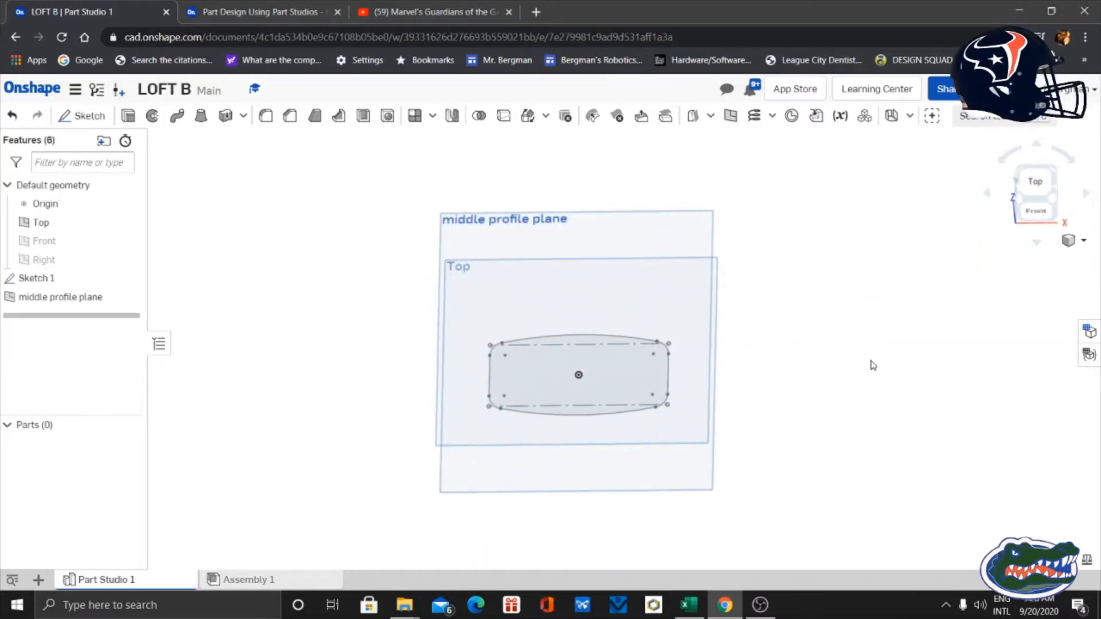
- Compare the plane with the Step 5 slide, read the Step 6 ellipse sketch instructions, and return to the LOFT B document
click(258, 12)
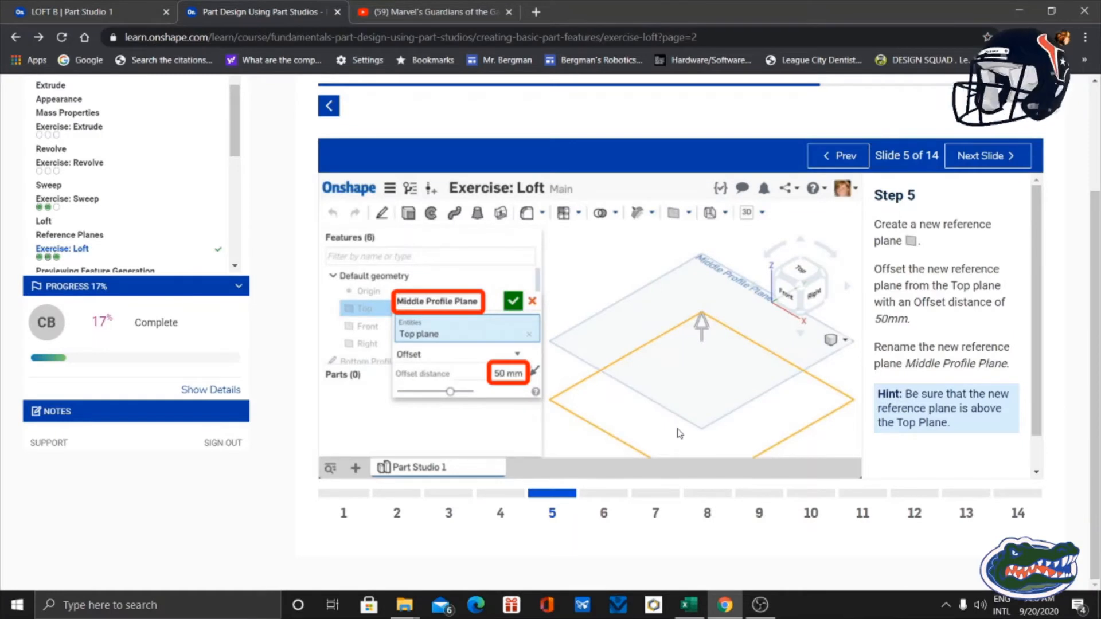
click(605, 513)
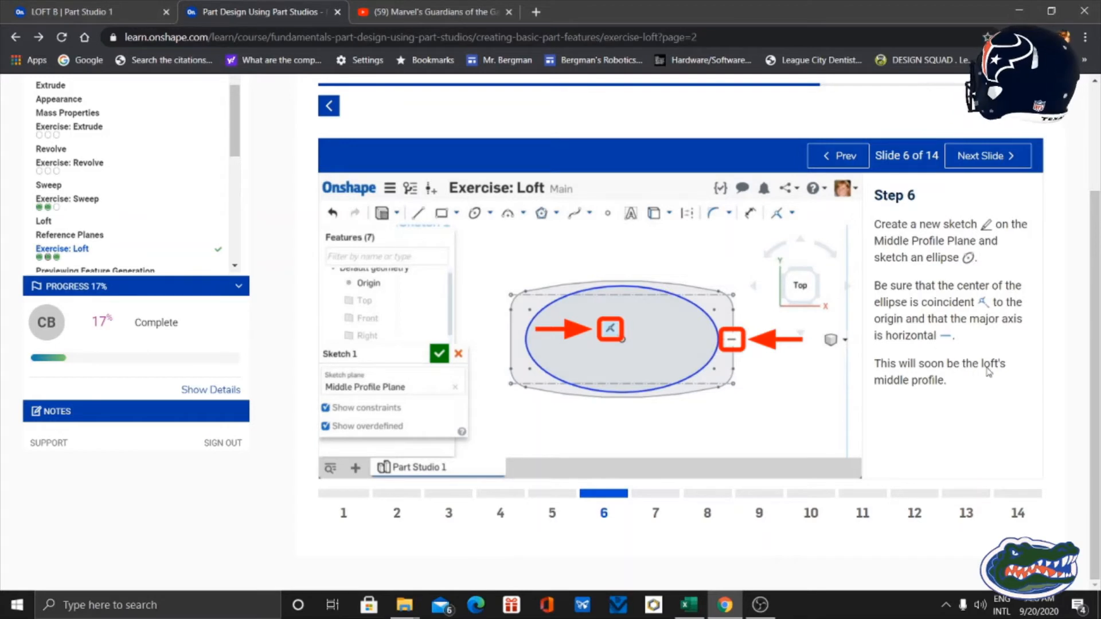
click(123, 16)
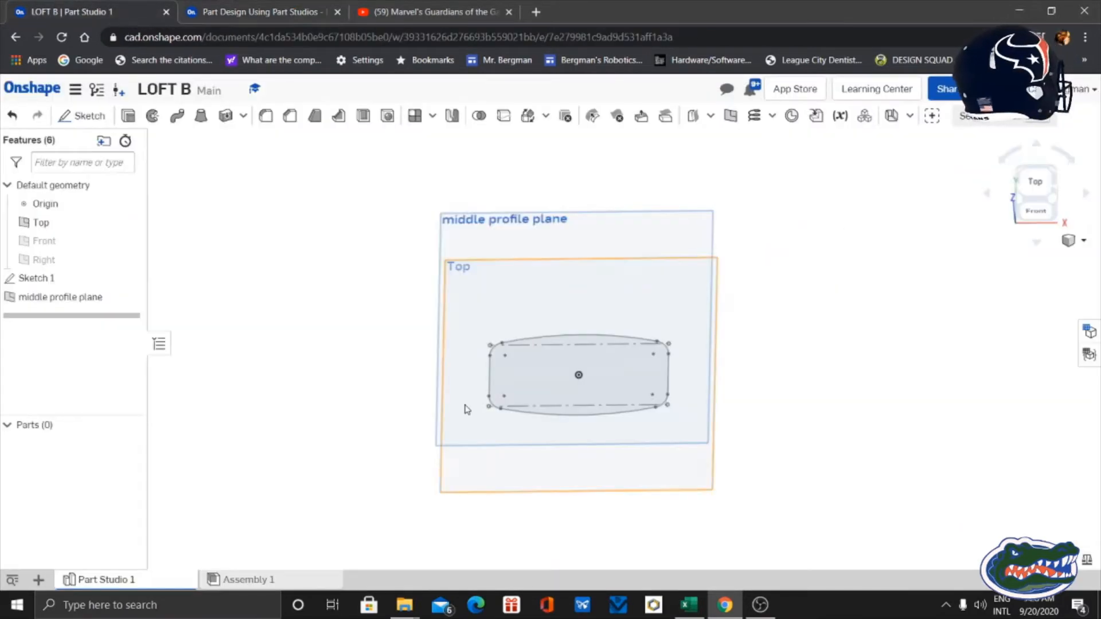
- Start a new sketch on the middle profile plane
click(1036, 183)
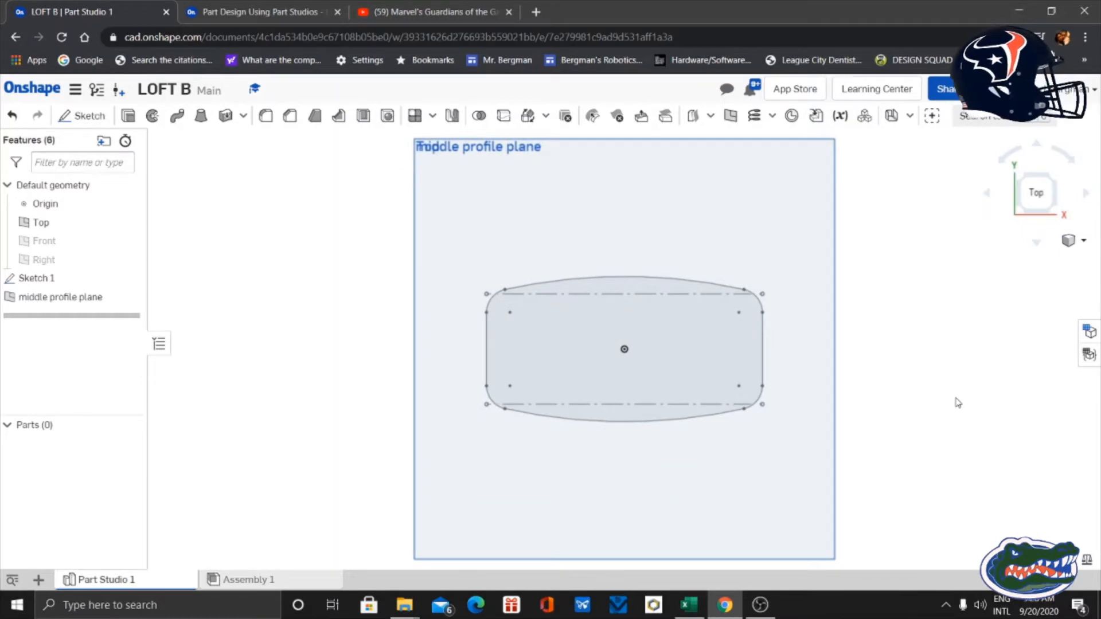
click(86, 117)
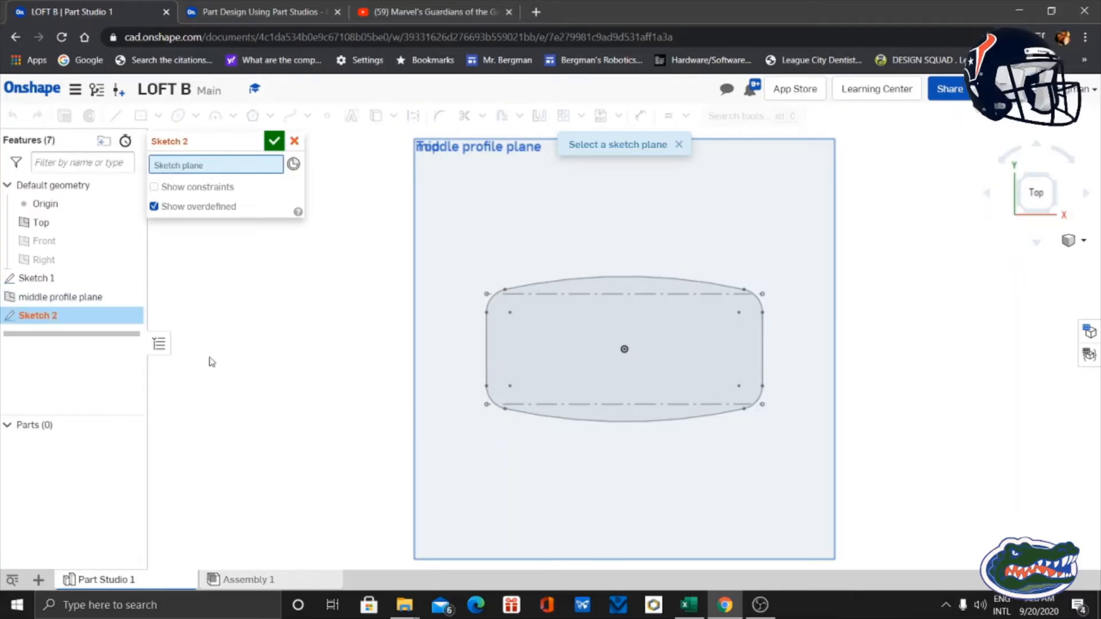
right_drag(388, 399, 417, 365)
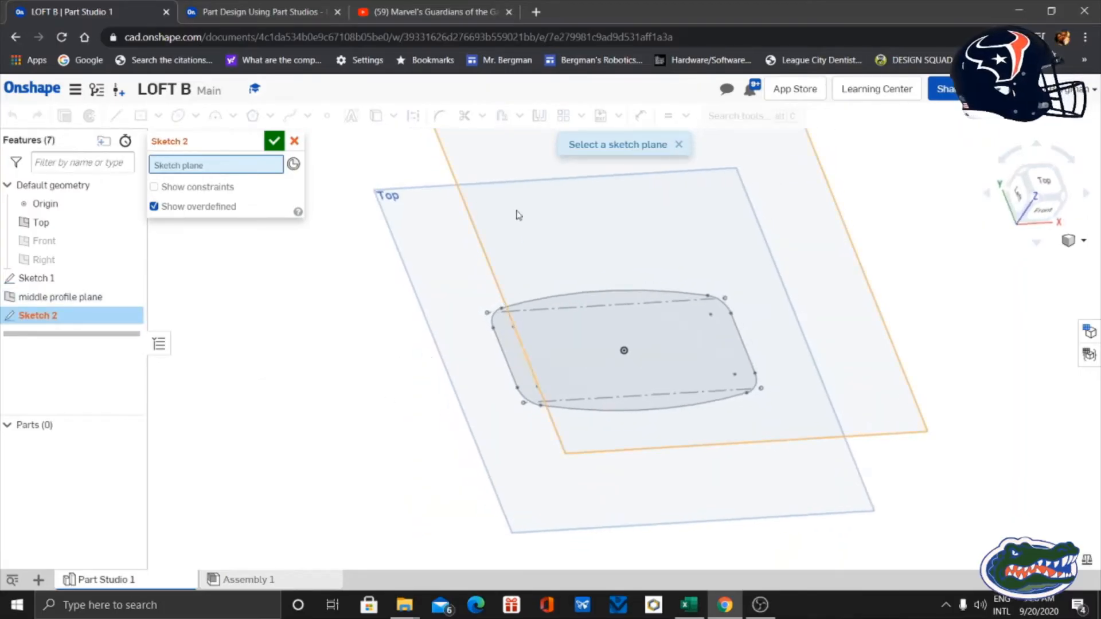
click(484, 154)
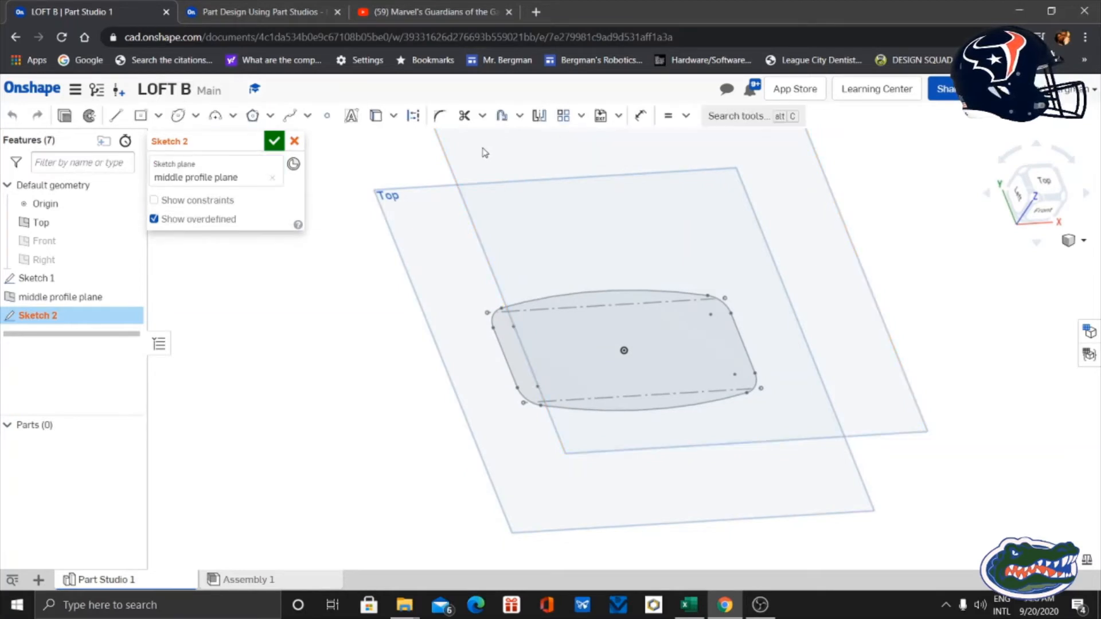
- Sketch a horizontal ellipse centred on the origin, about 86 mm wide and 31 mm high, viewed from the top
click(1045, 184)
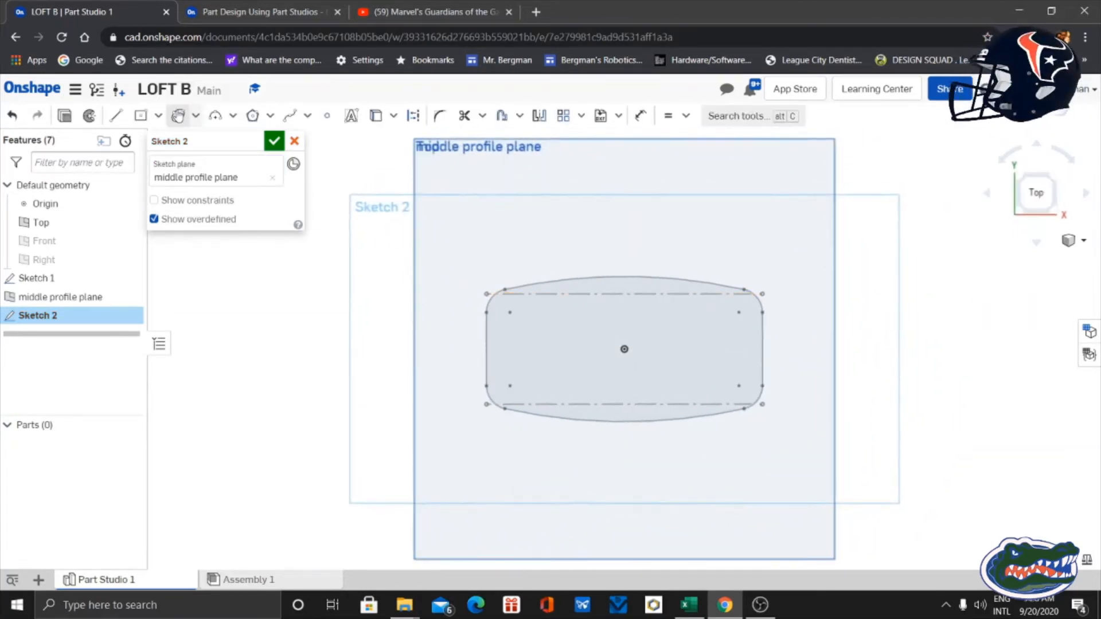
click(197, 117)
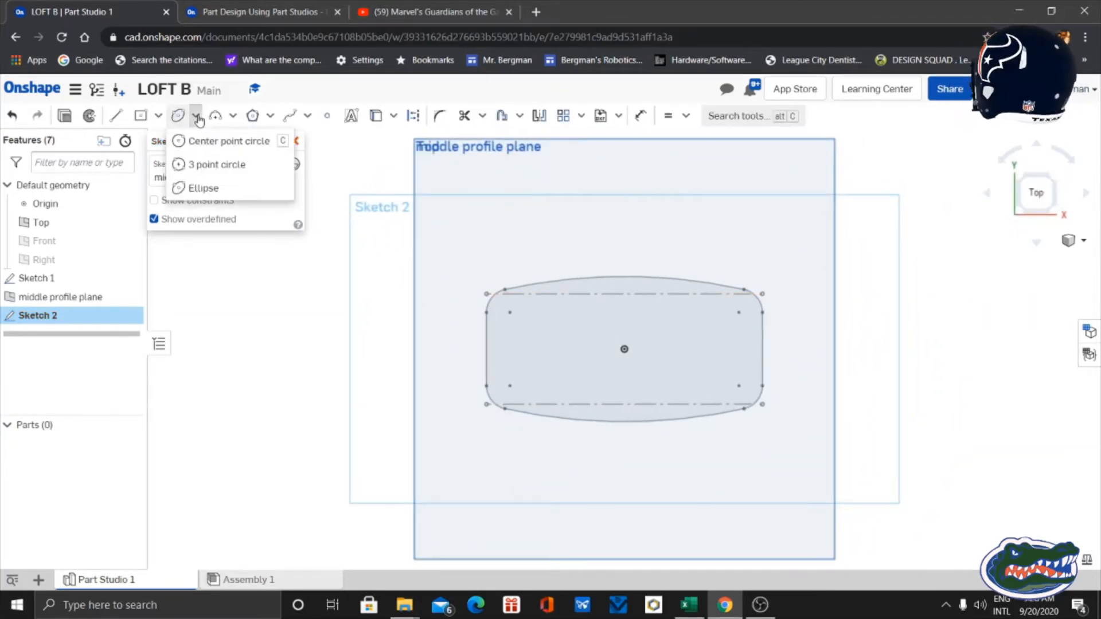
click(207, 188)
click(625, 350)
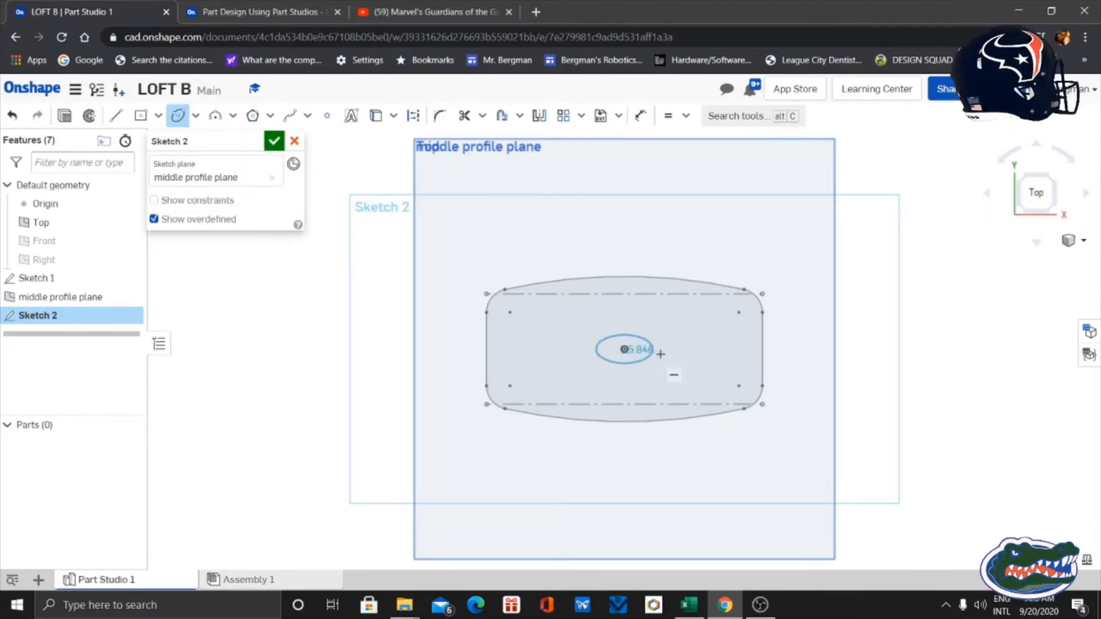
click(744, 353)
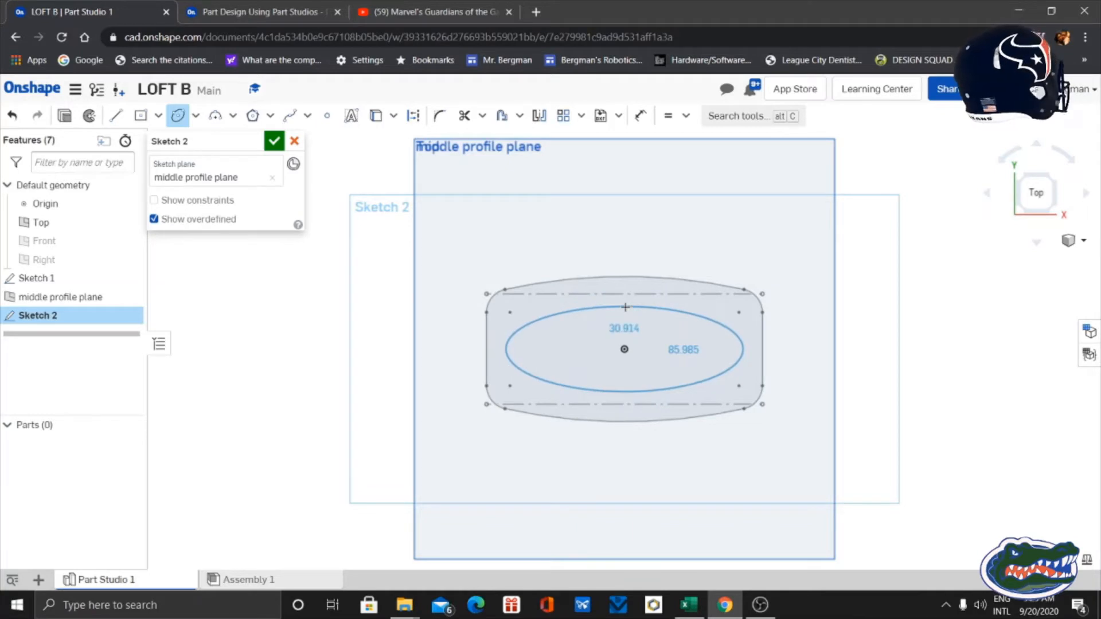
click(624, 307)
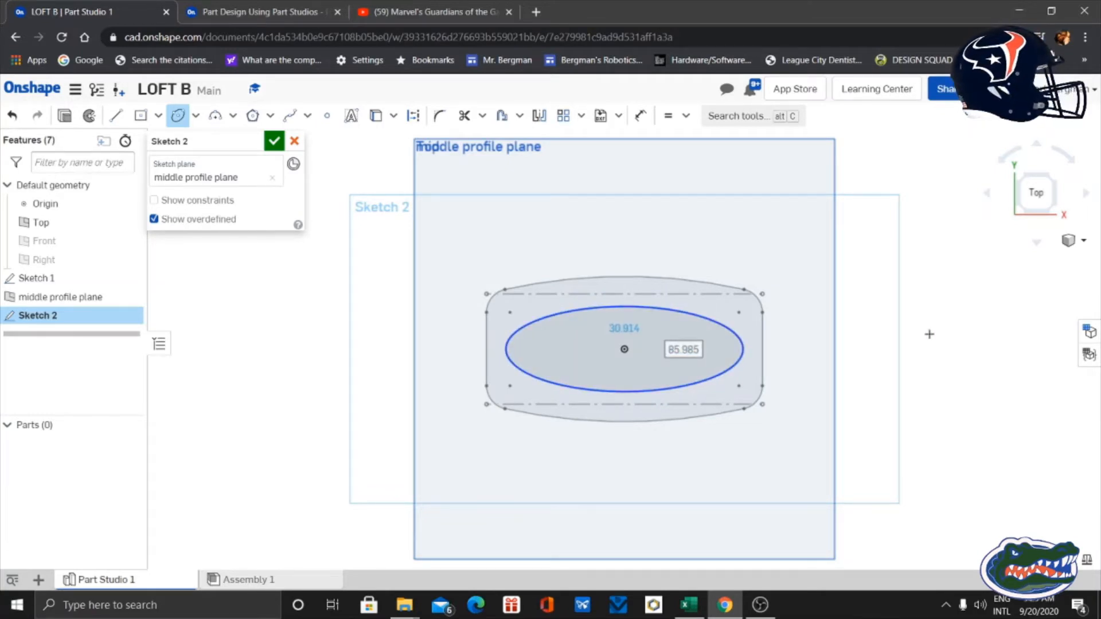
- Read the ellipse dimensions and naming instructions on the Step 7 slide, and return to the LOFT B document
click(261, 13)
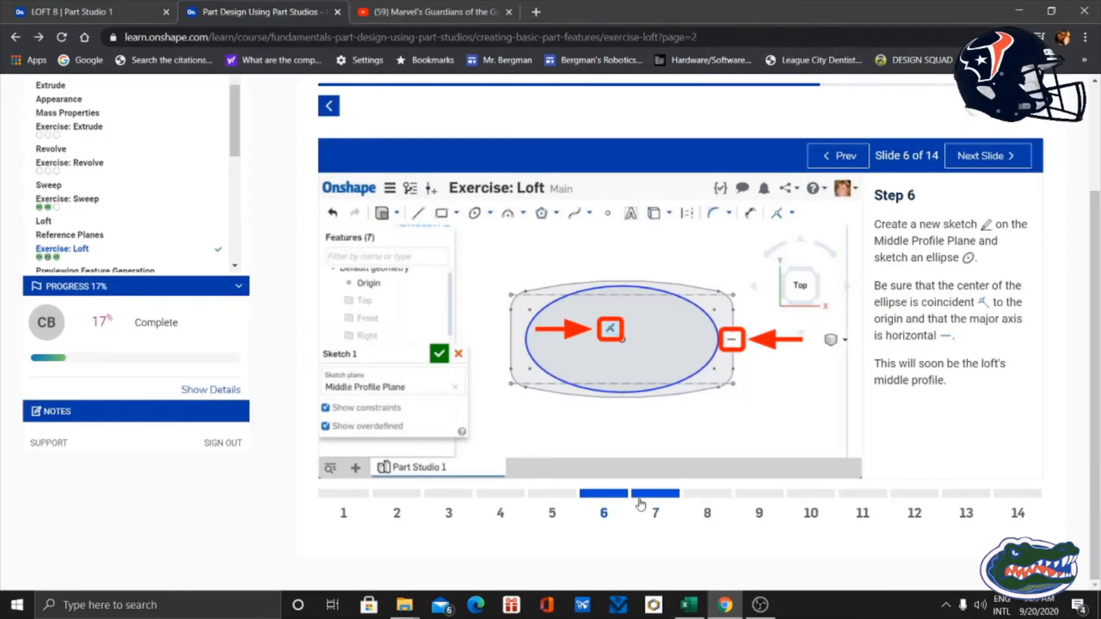
click(655, 514)
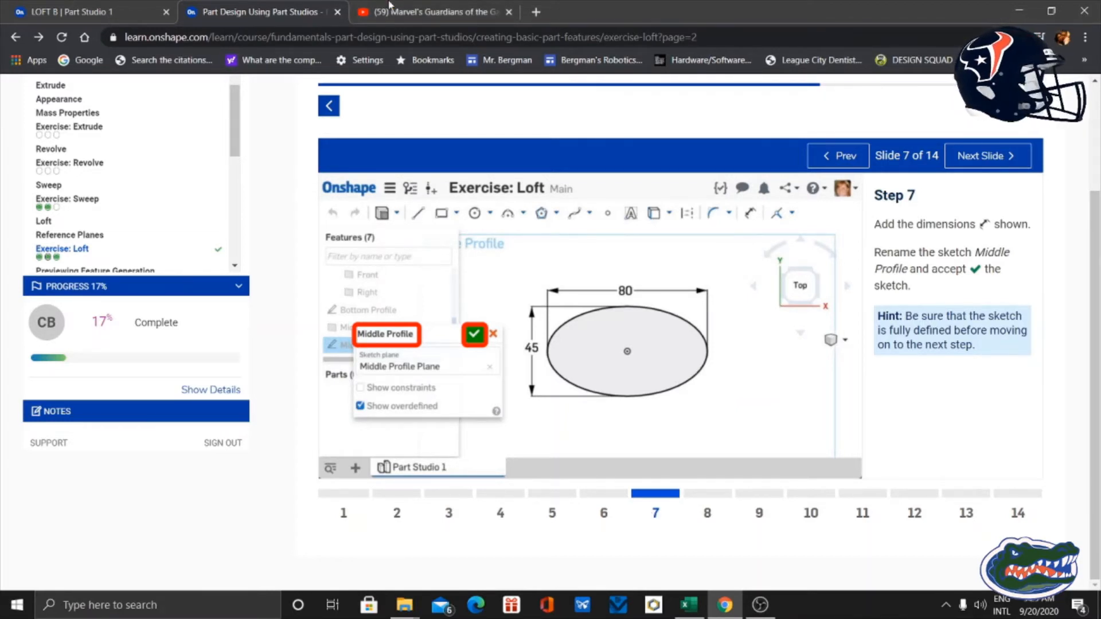
click(111, 11)
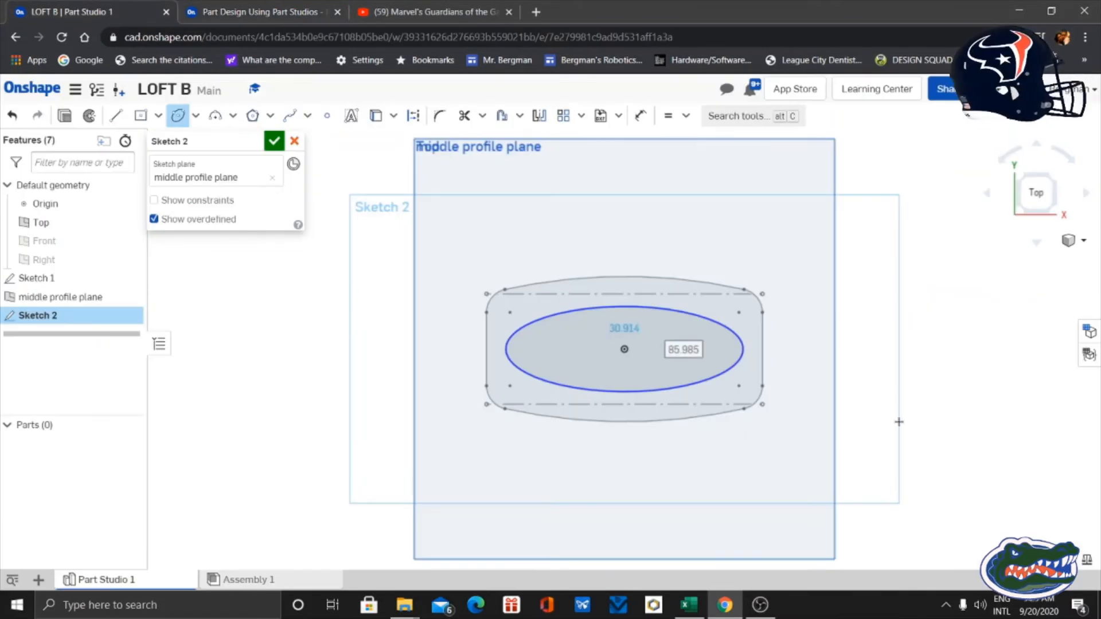
- Dimension the ellipse's height and set it to 45 mm
click(643, 117)
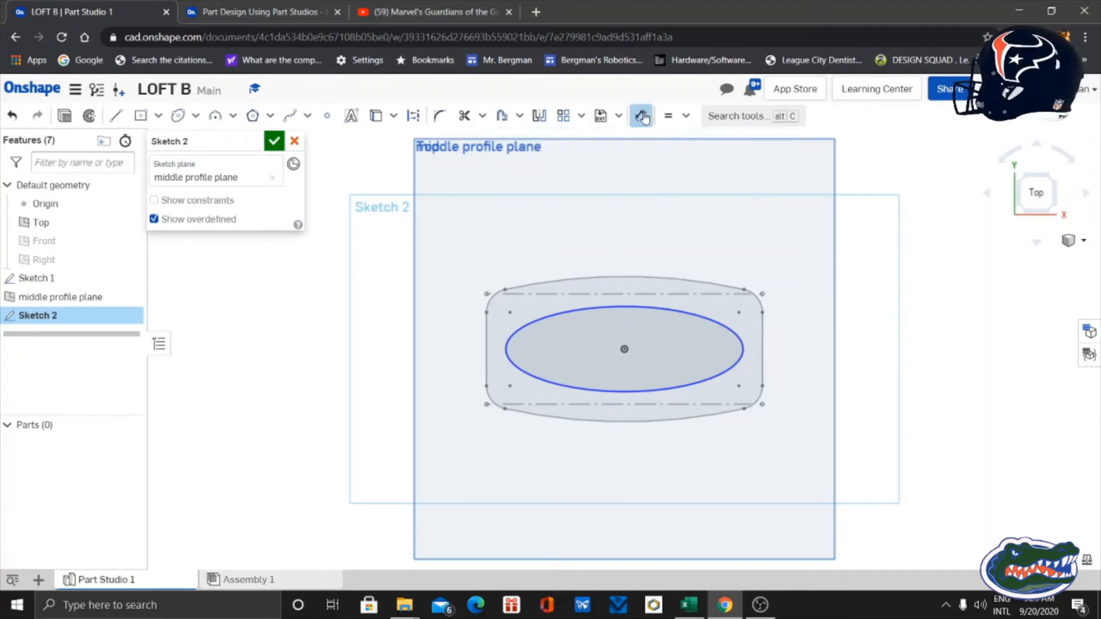
click(626, 306)
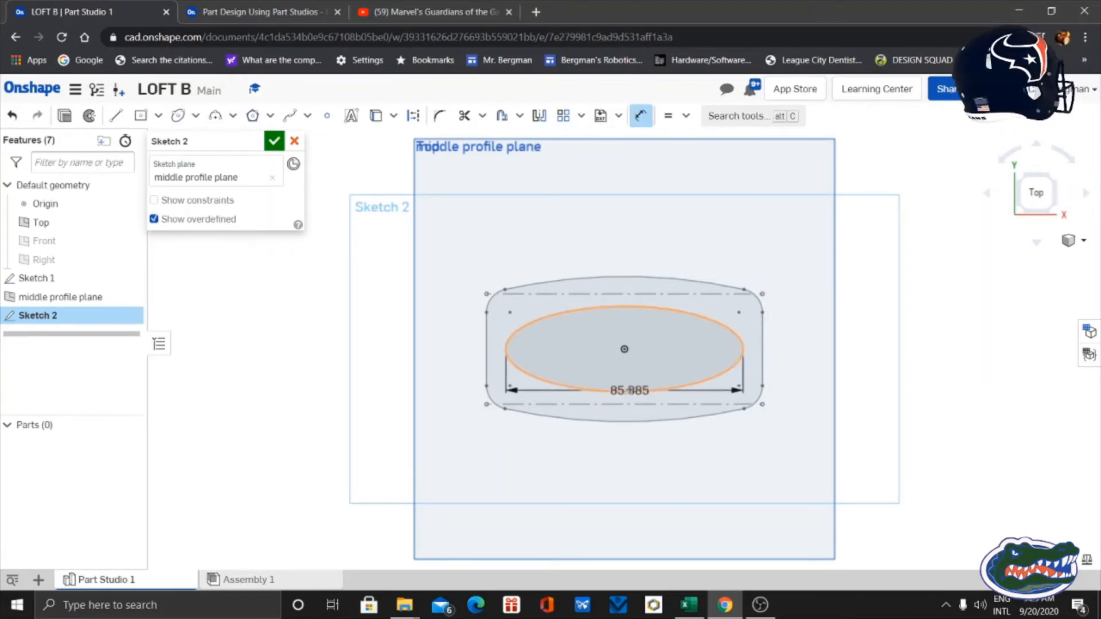
click(630, 392)
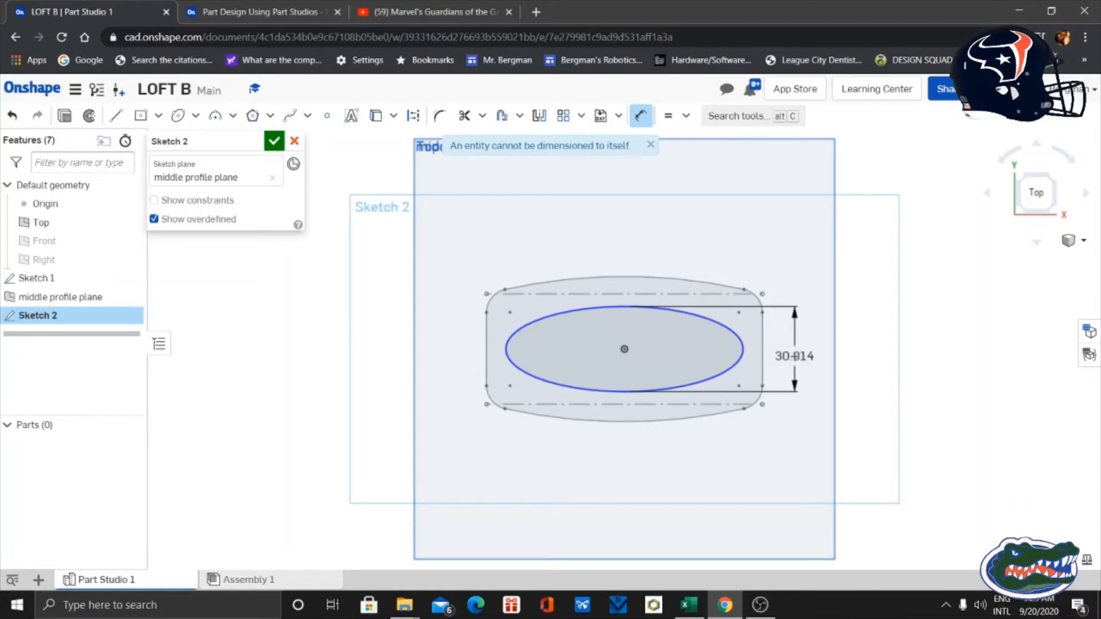
click(794, 356)
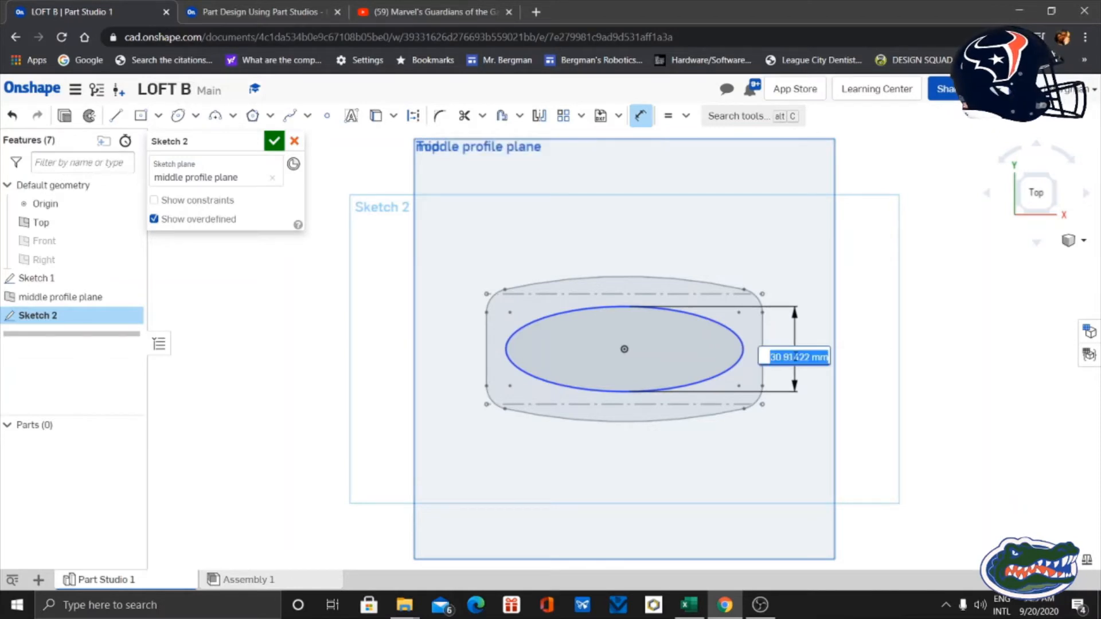
click(251, 13)
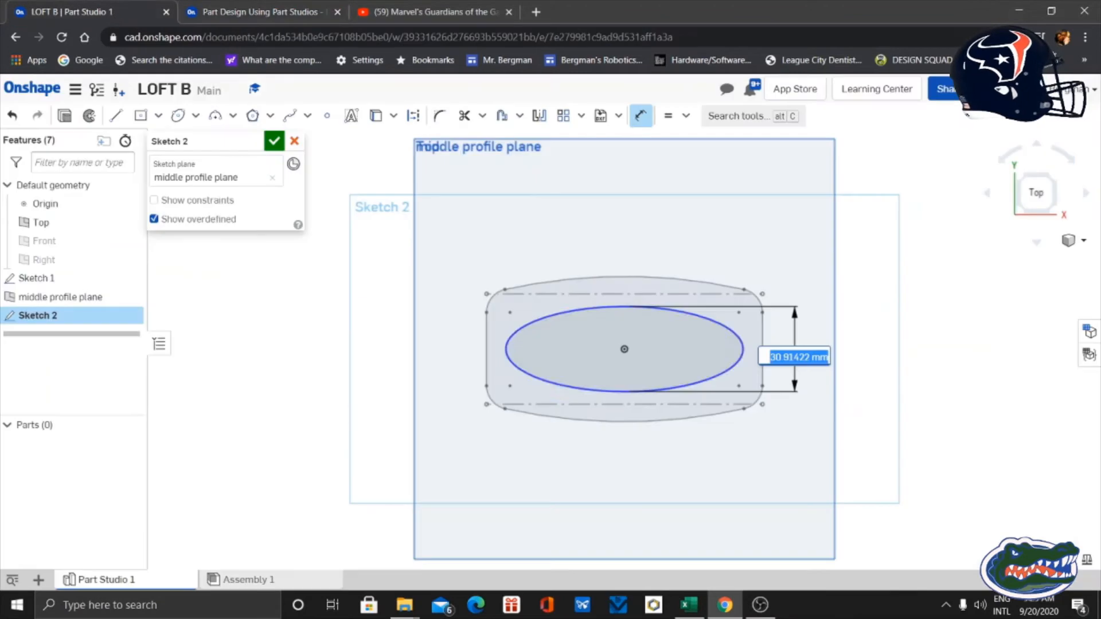
click(115, 18)
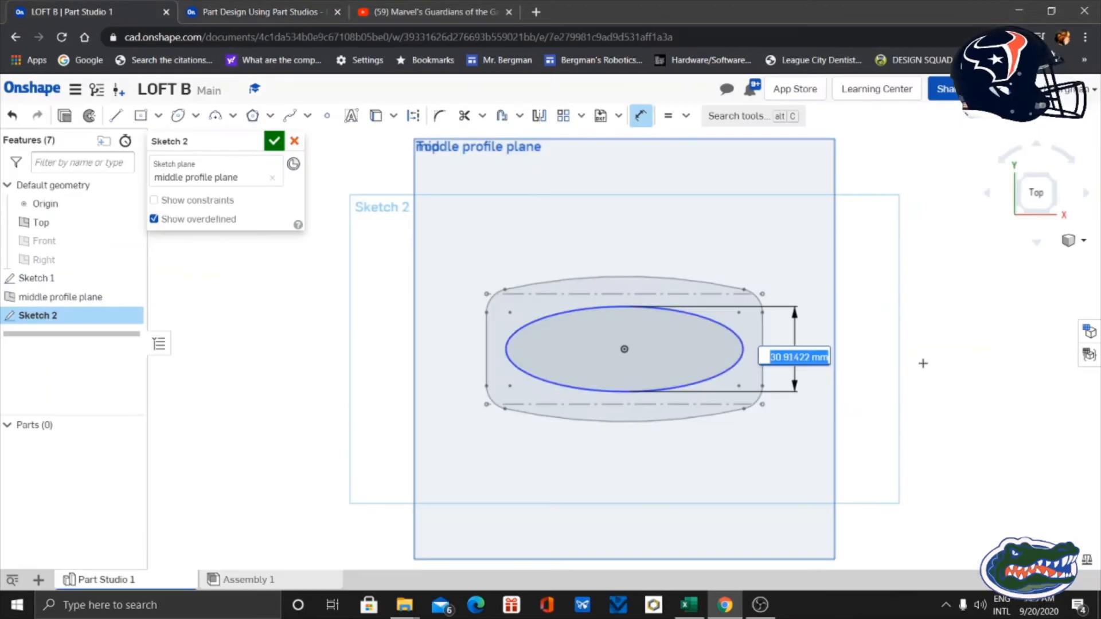
text(45)
key(Return)
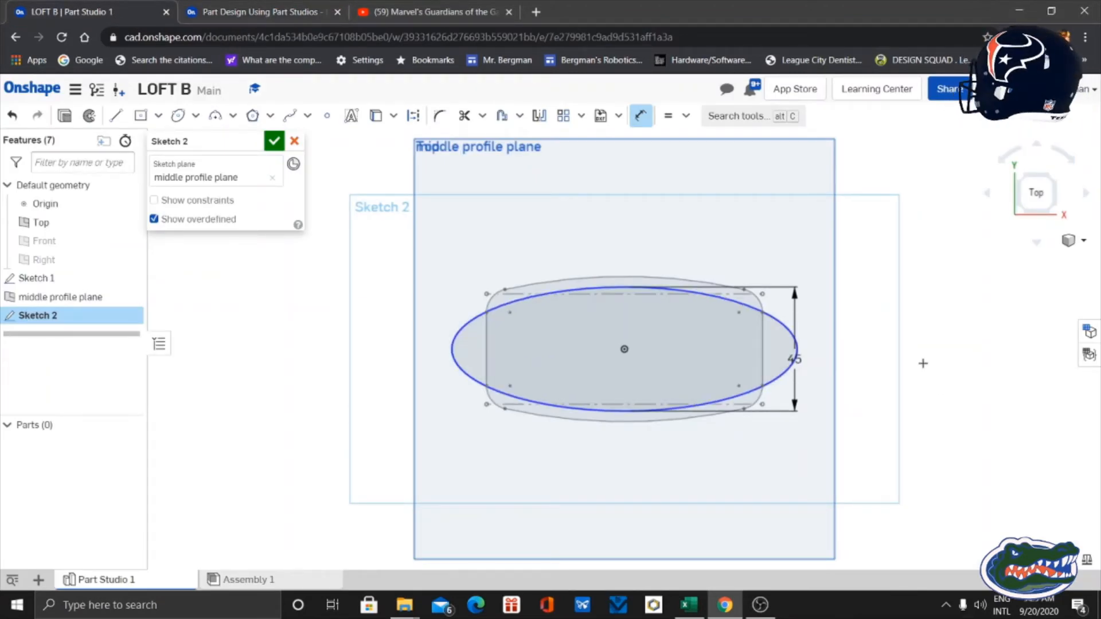
- Check the Step 7 slide, then dimension the ellipse's overall width above it and set it to 80 mm
click(272, 12)
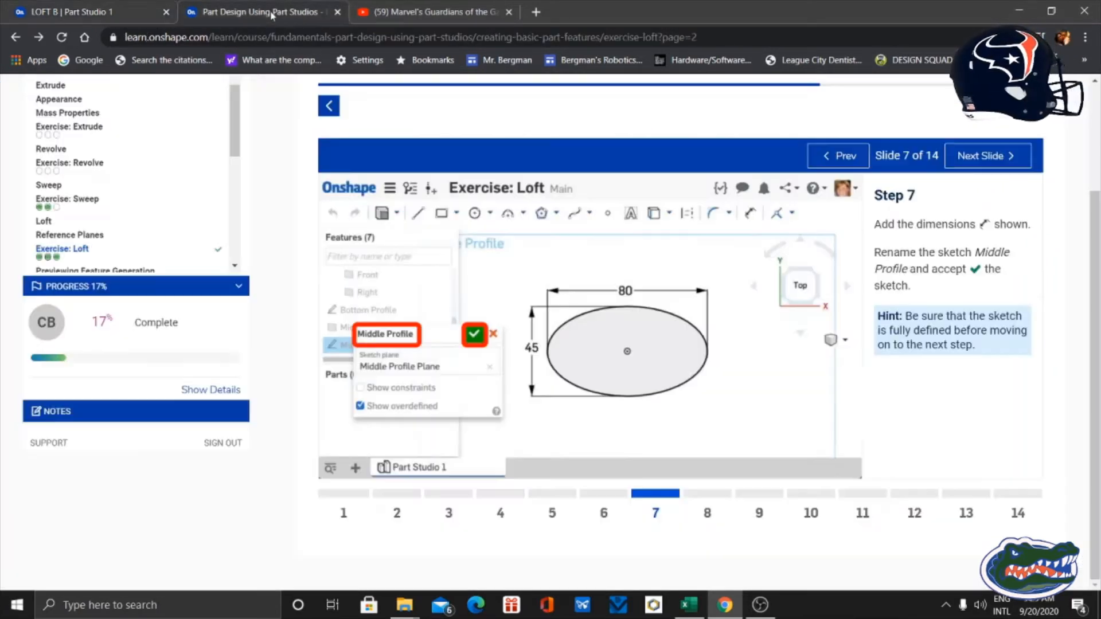
click(83, 12)
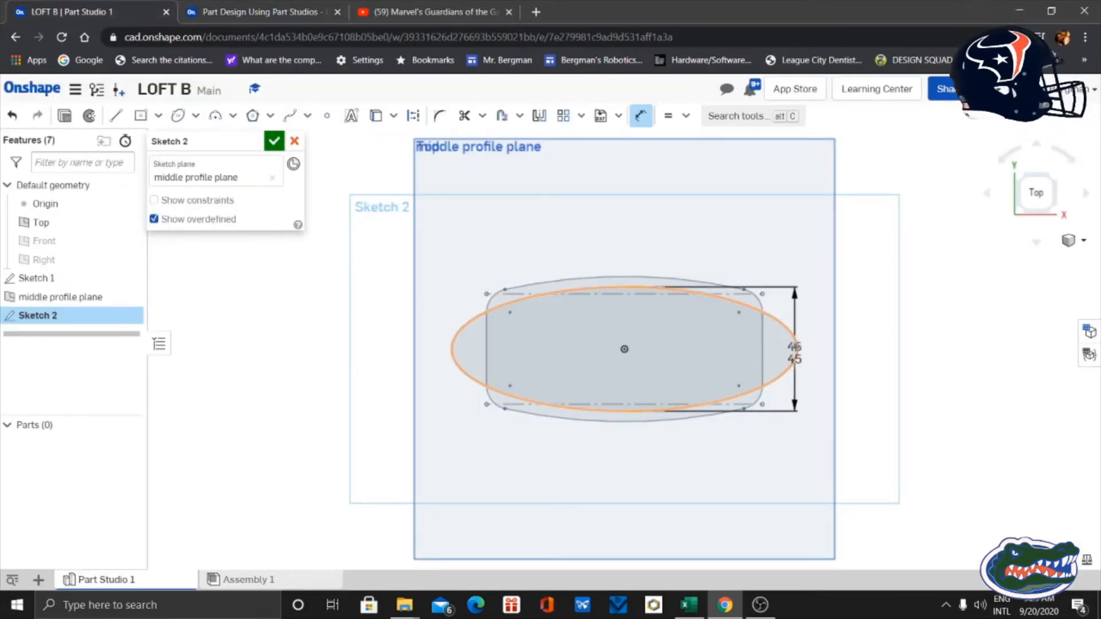
click(795, 348)
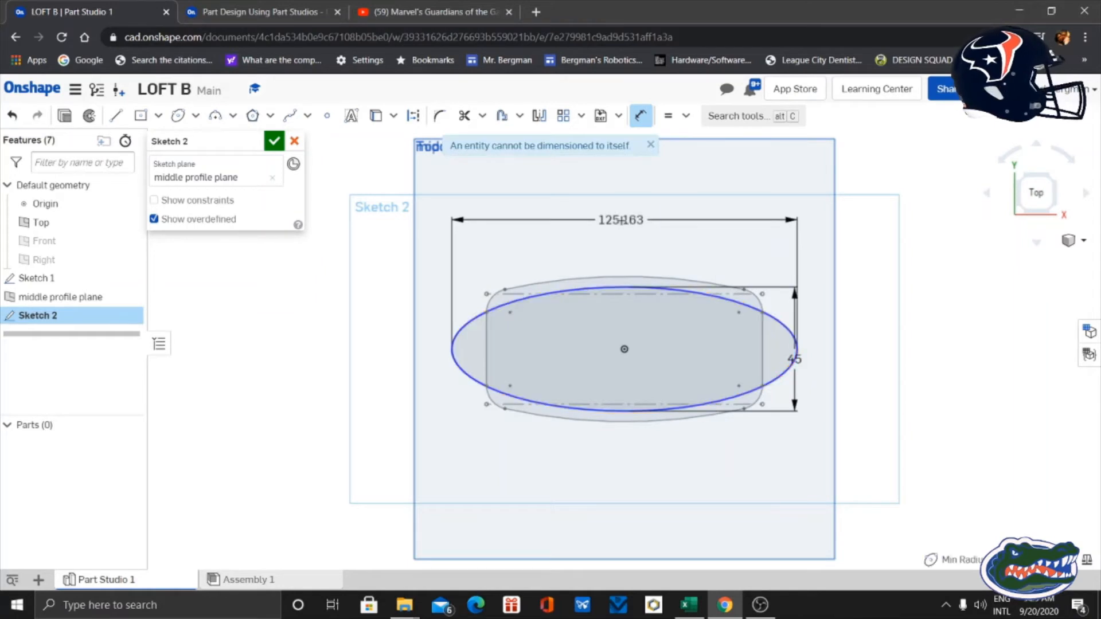
click(623, 221)
text(80)
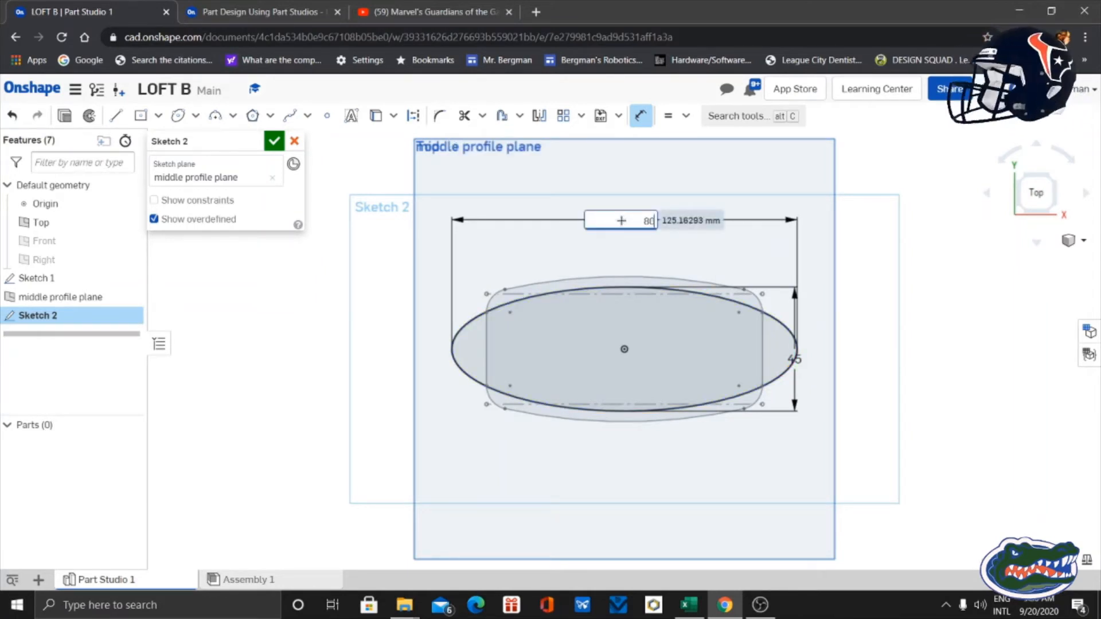
key(Return)
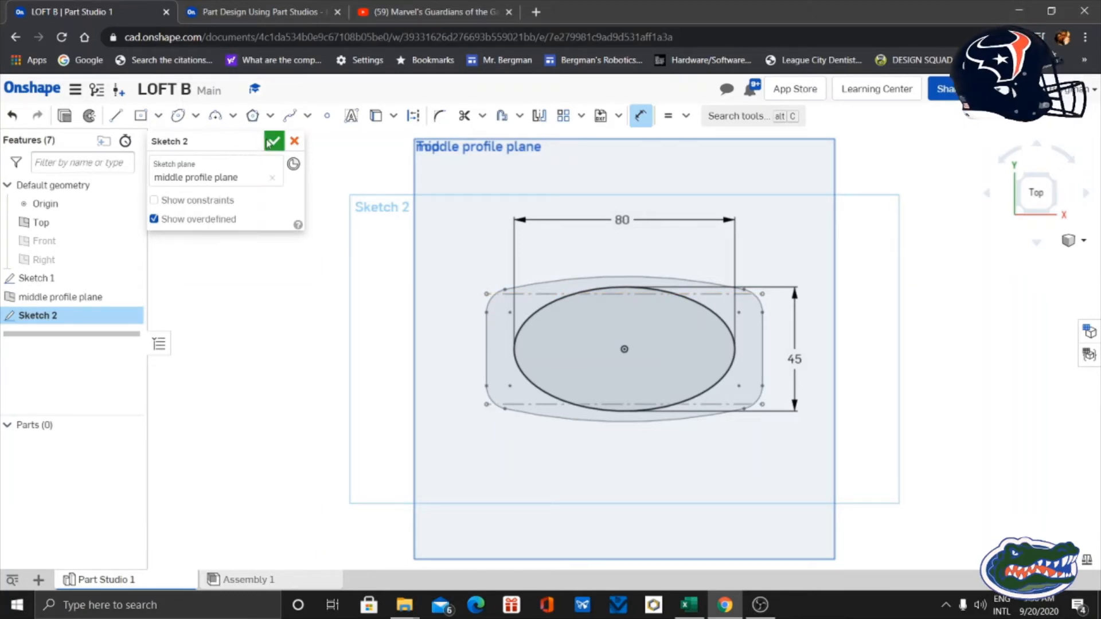
- Check the required sketch name on the Step 7 slide, rename the ellipse sketch "middle profile" and accept it
click(239, 14)
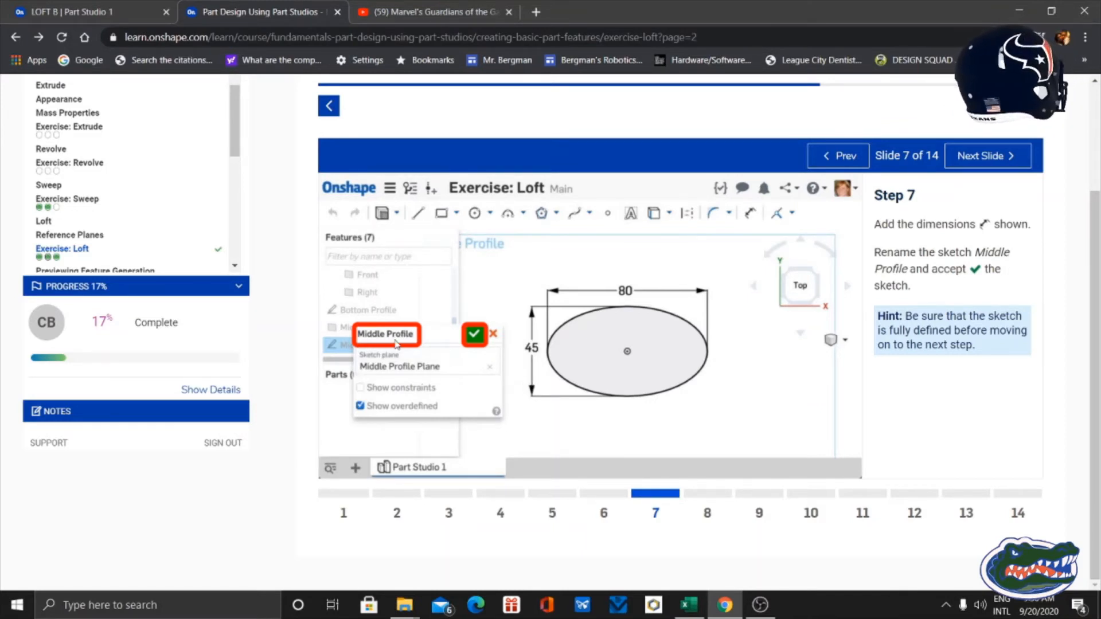
click(109, 13)
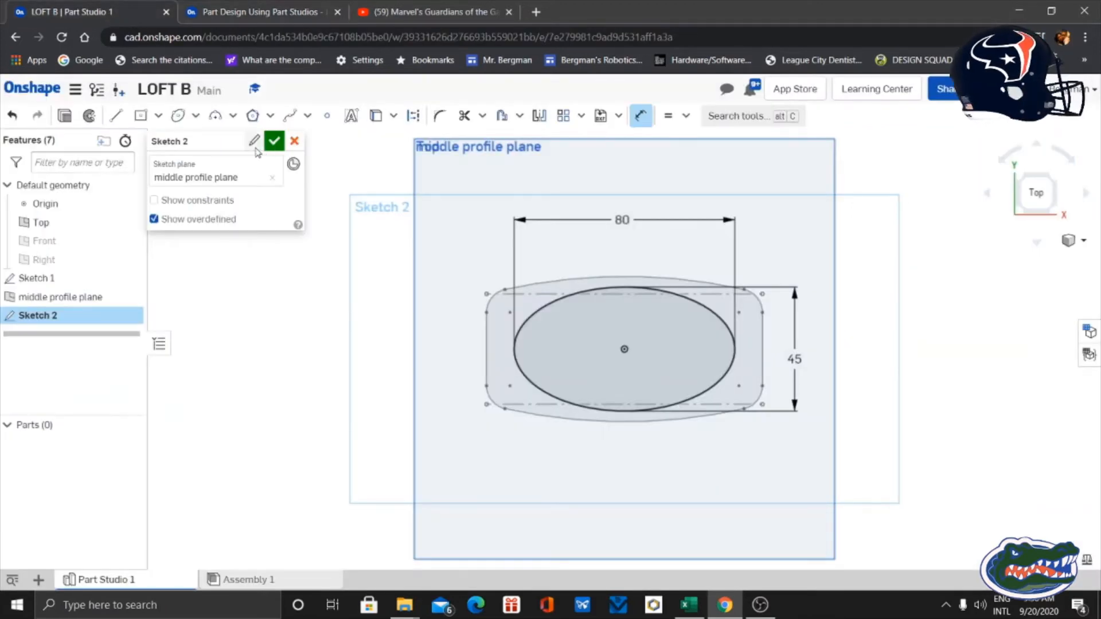
click(252, 142)
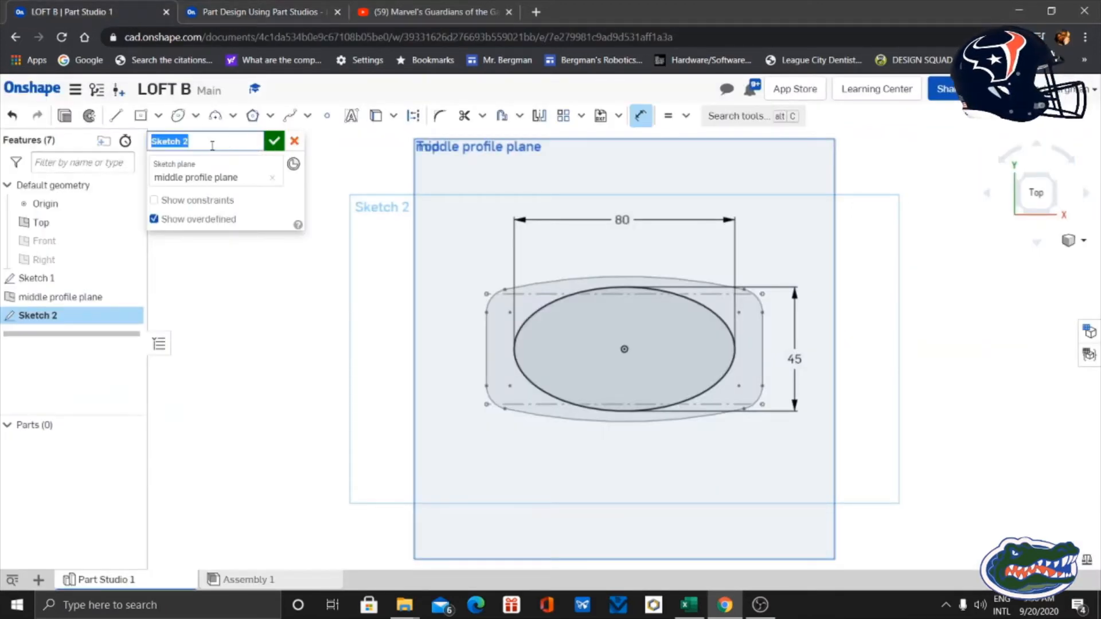
text(middle )
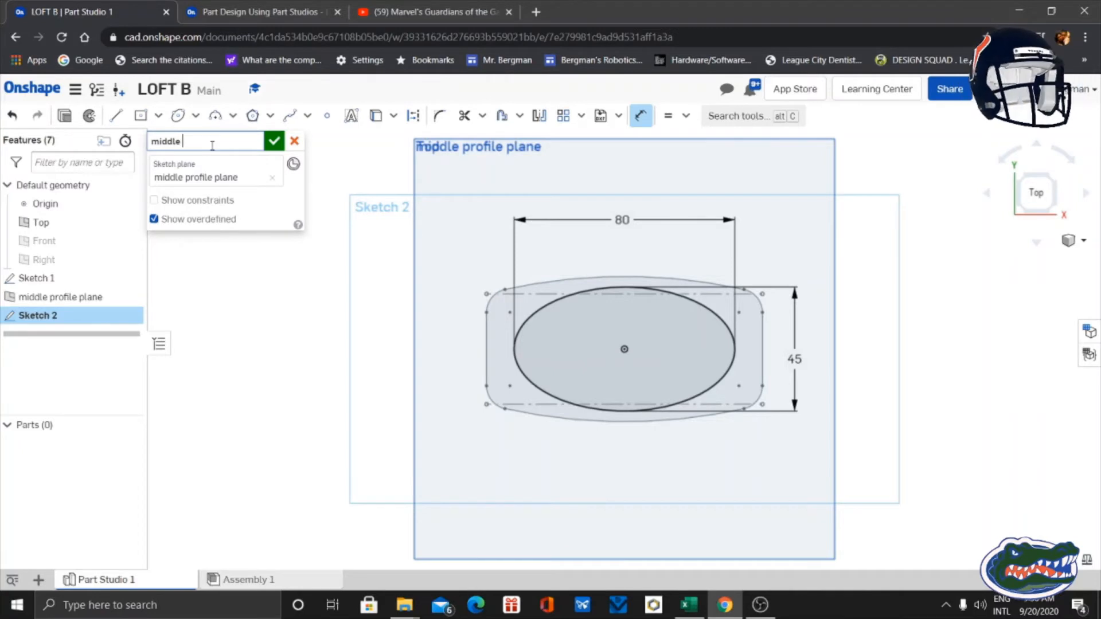
text(profile)
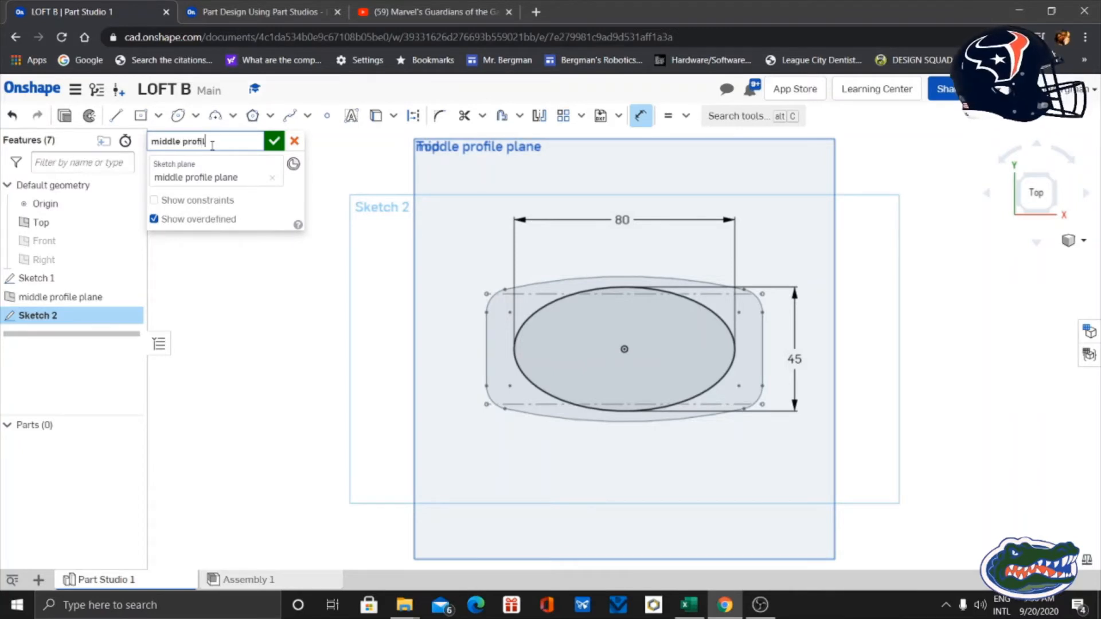
click(276, 147)
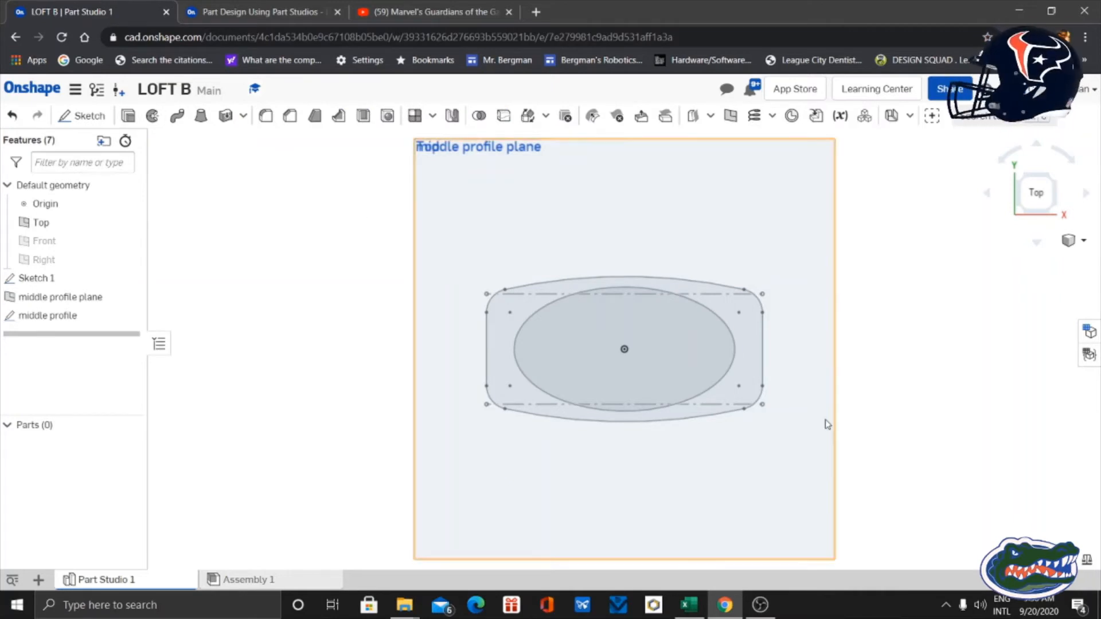
- Inspect the two profiles, read the reference plane instructions on the Step 8 slide, and return to the LOFT B document
mouse_move(987, 424)
right_down()
mouse_move(982, 342)
mouse_move(991, 424)
right_up()
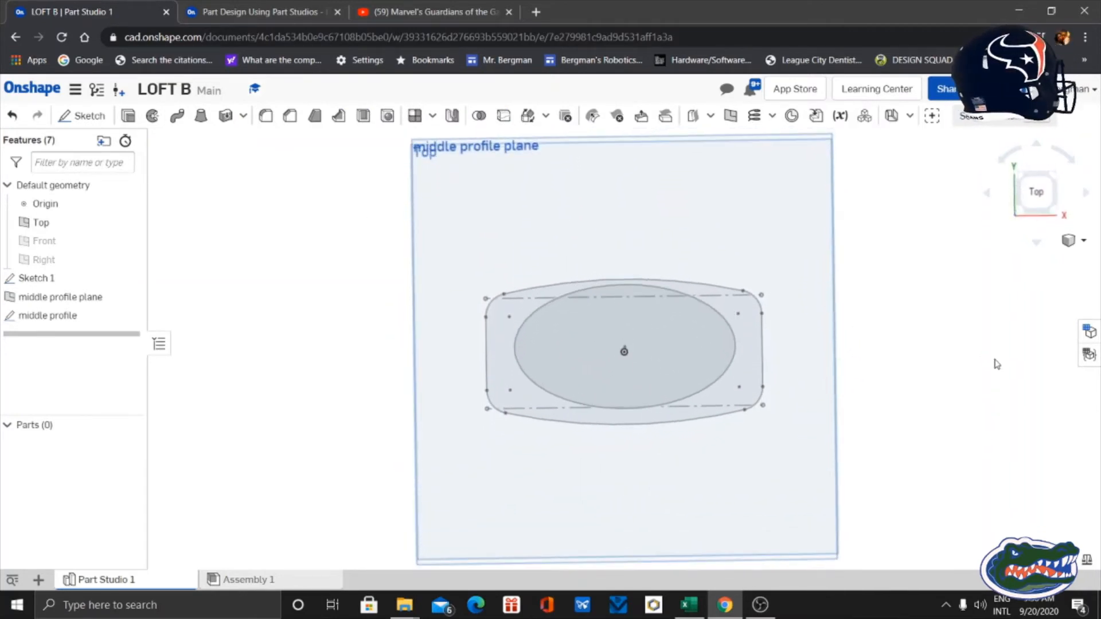
click(1036, 193)
click(217, 15)
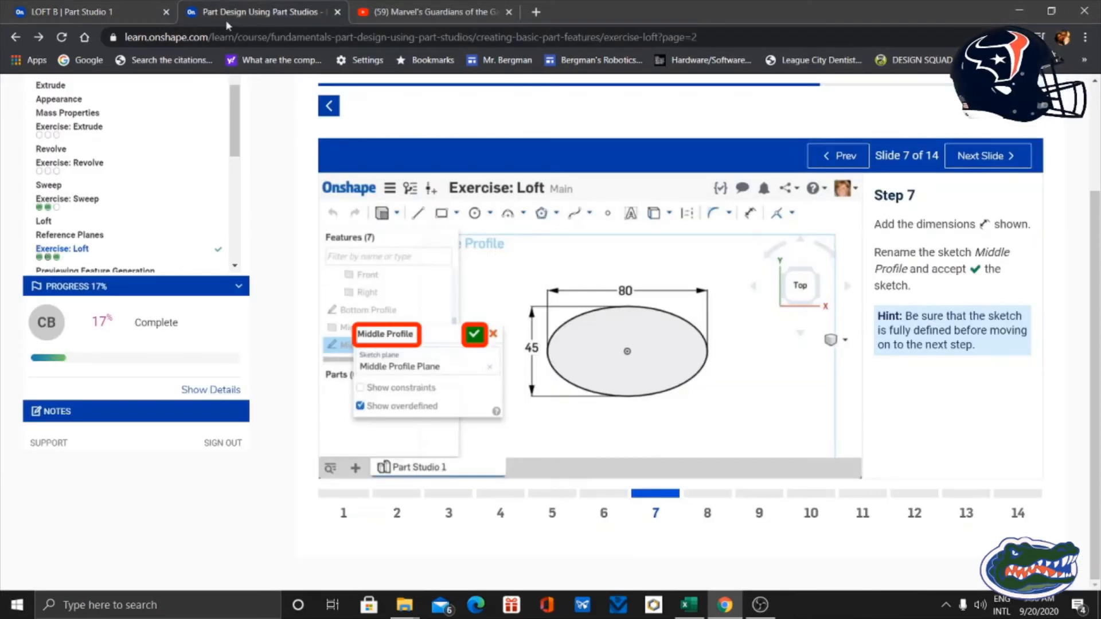
click(708, 515)
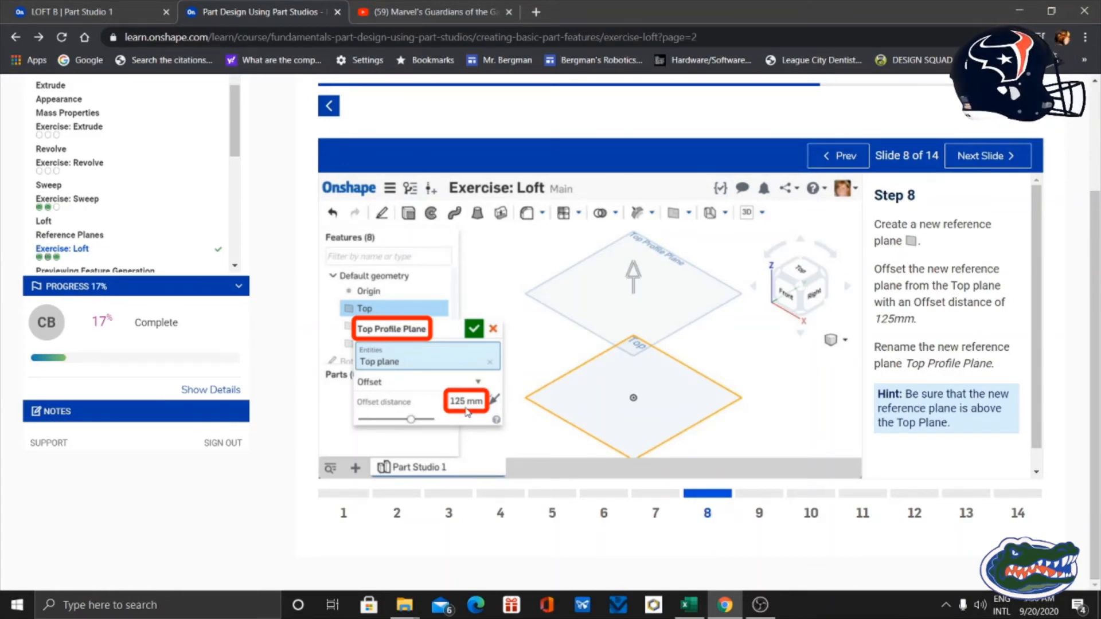
click(97, 13)
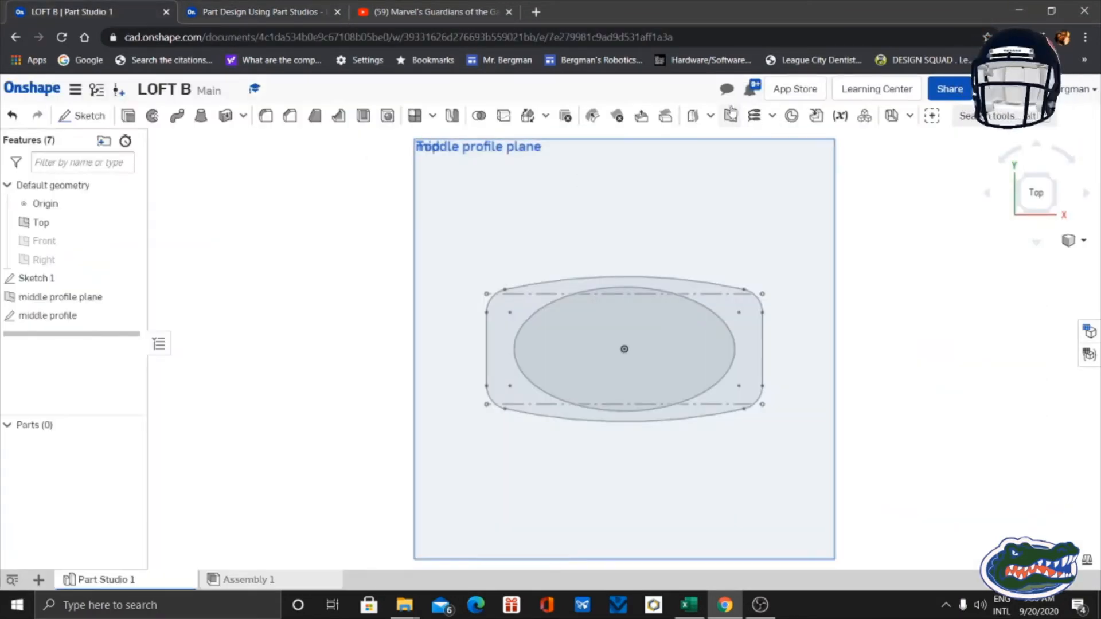
- Create a reference plane offset 125 mm from the Top plane
click(731, 115)
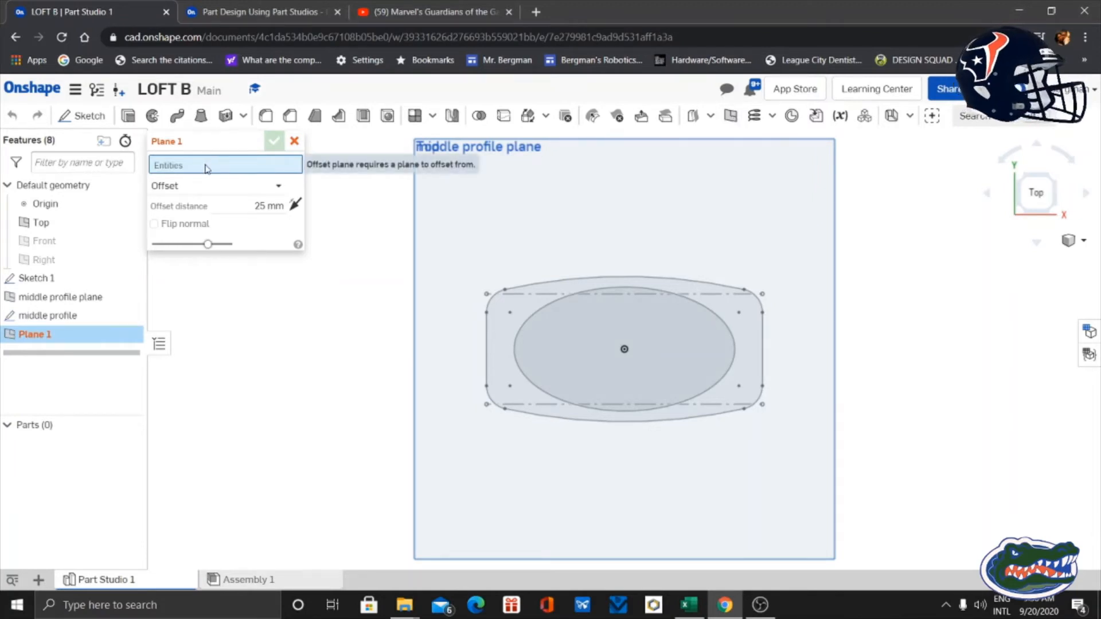
click(68, 223)
click(253, 219)
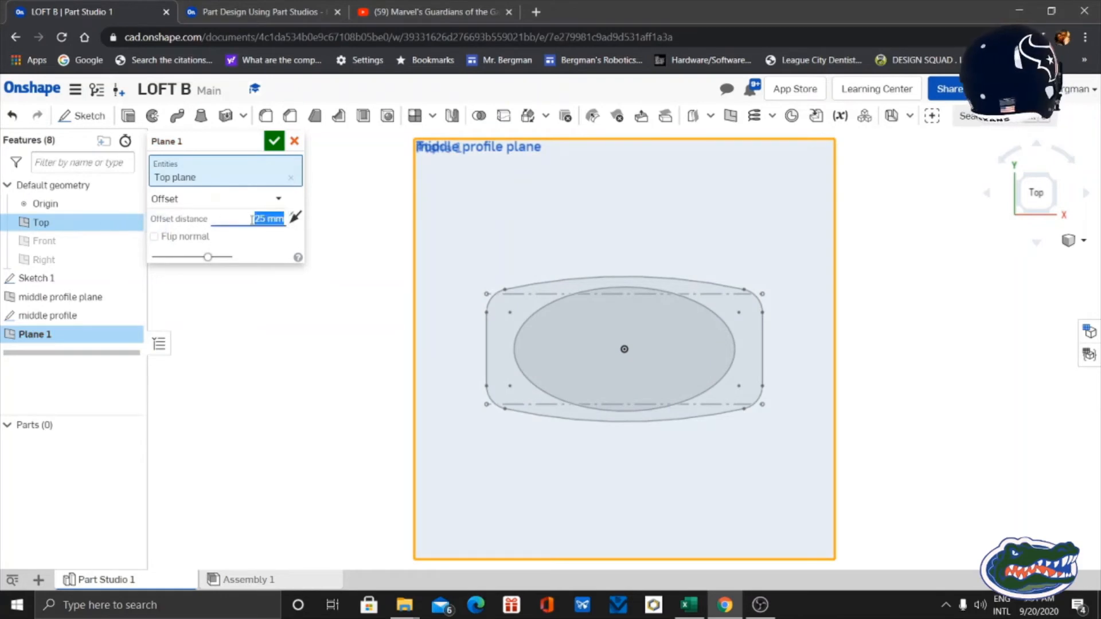
text(125)
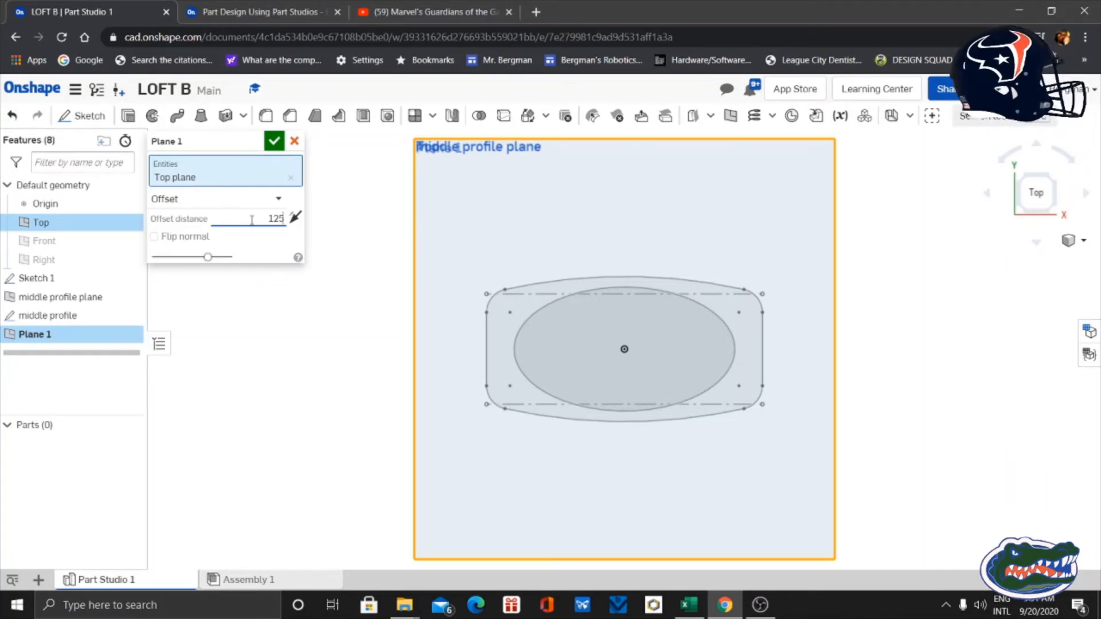
- Check the required plane name on the Step 8 slide, rename the new offset plane "top profile plane" and accept it
click(238, 12)
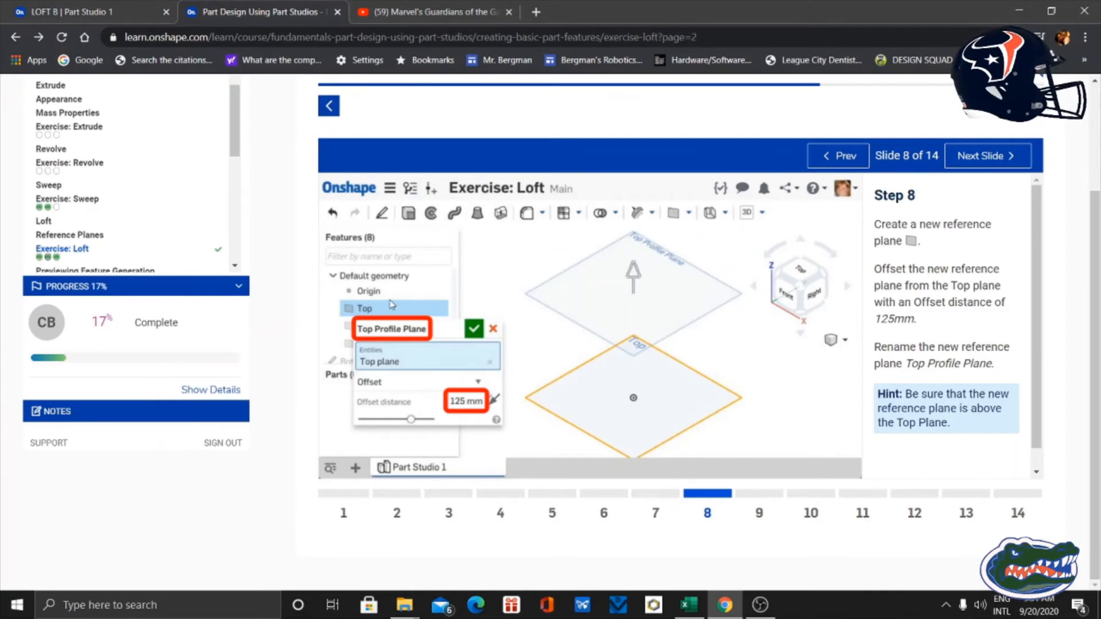
click(112, 18)
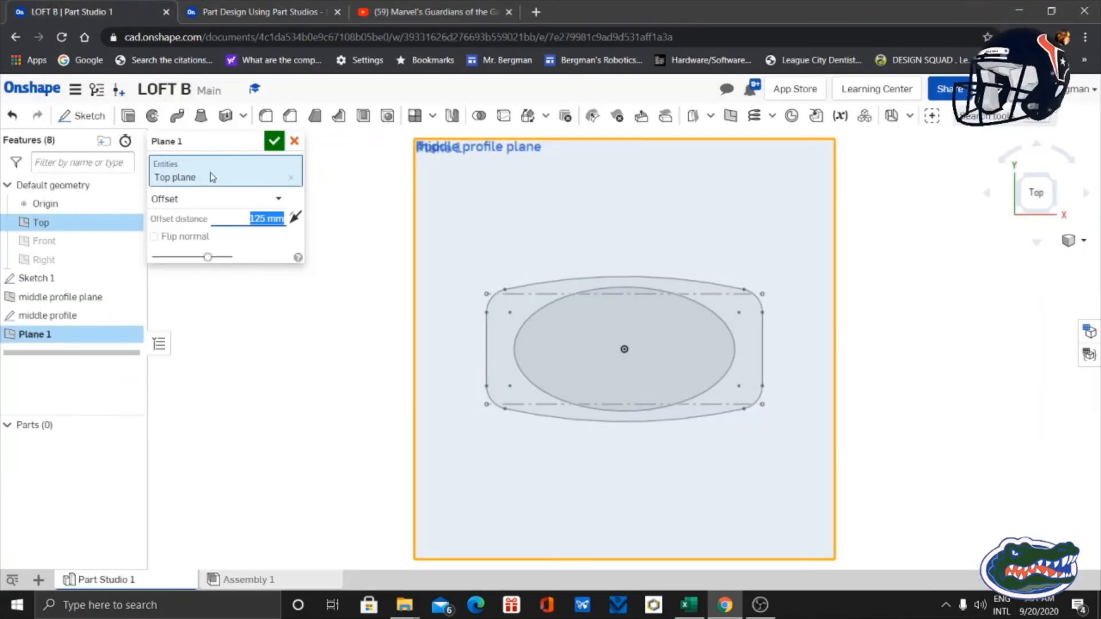
click(255, 141)
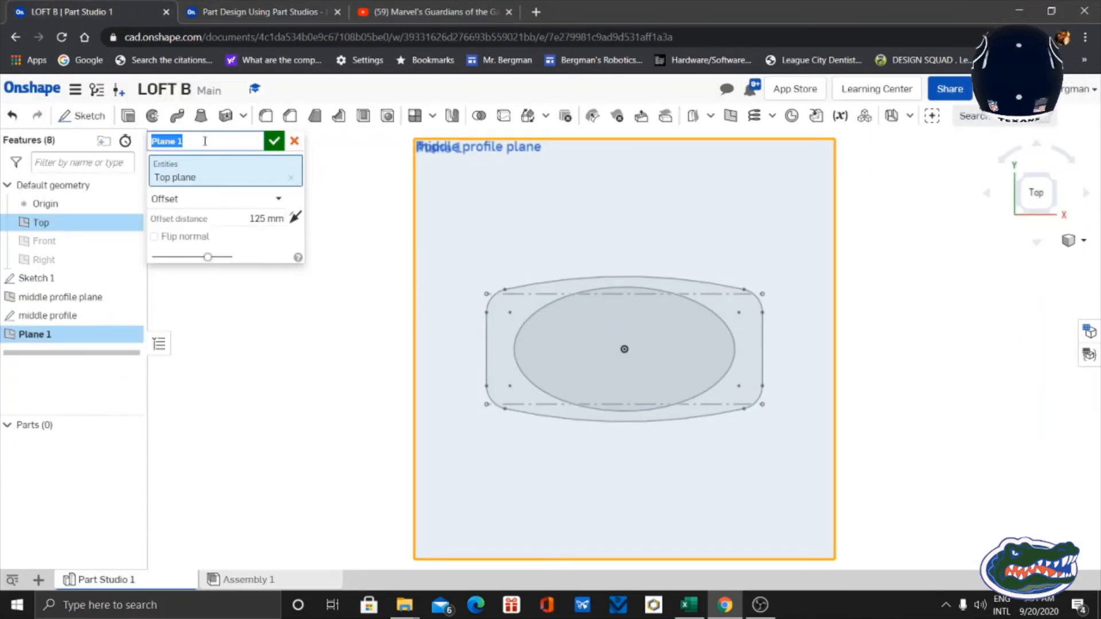
text(top)
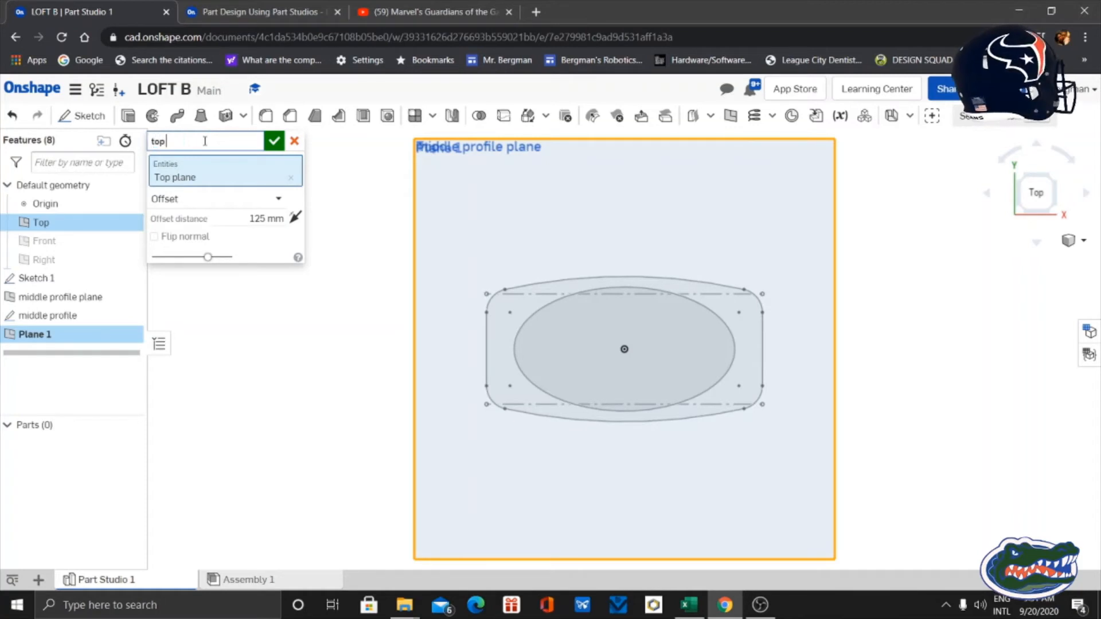
text( profile)
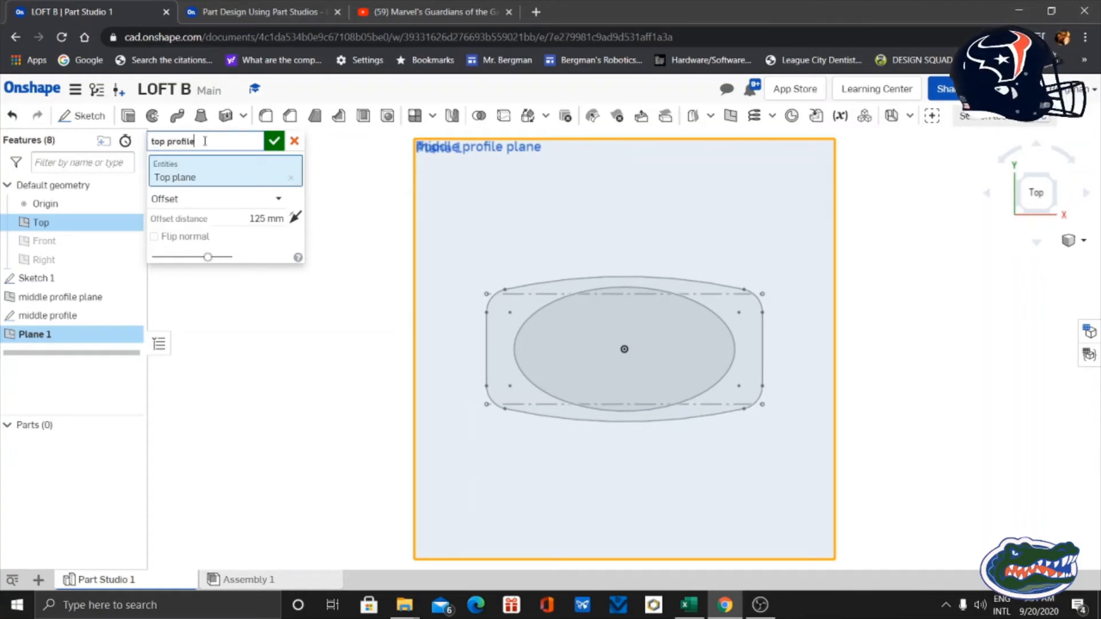
text( pla)
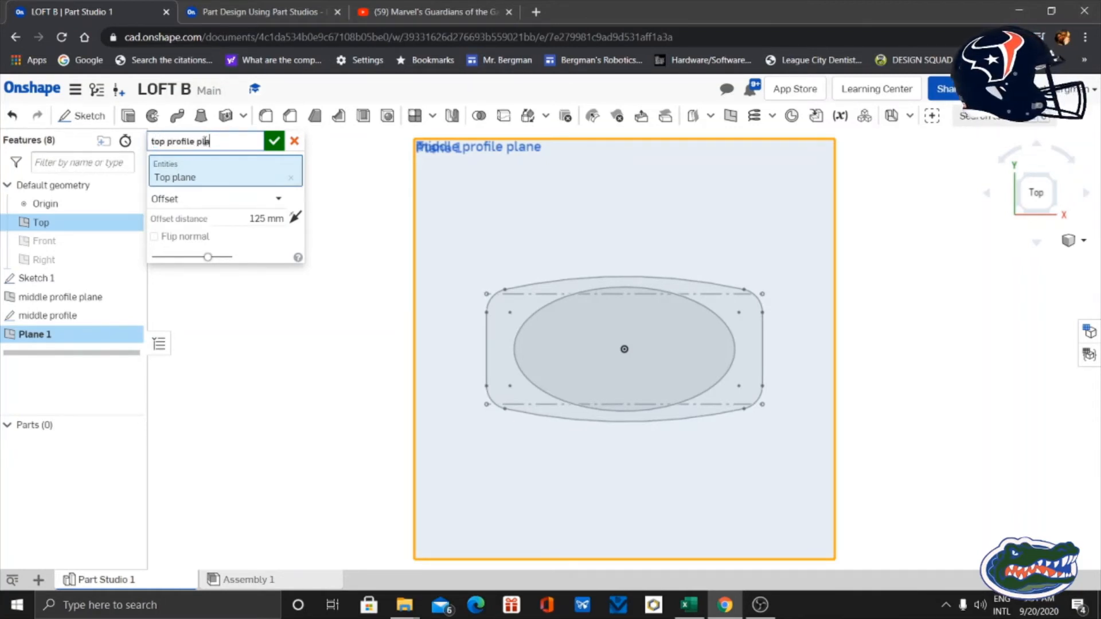
text(ne)
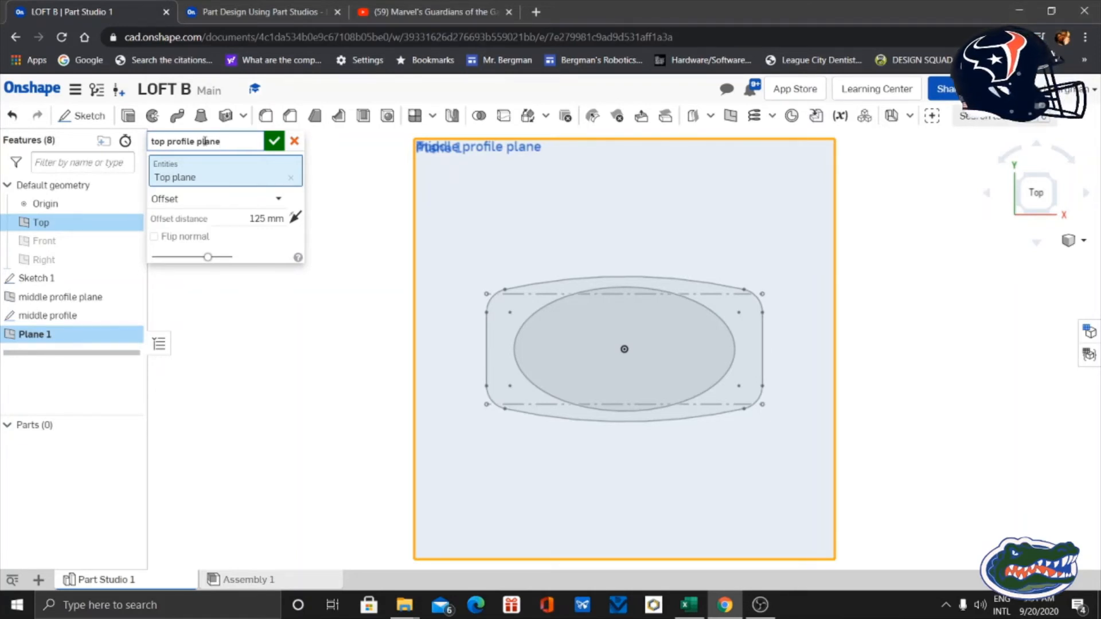
click(274, 141)
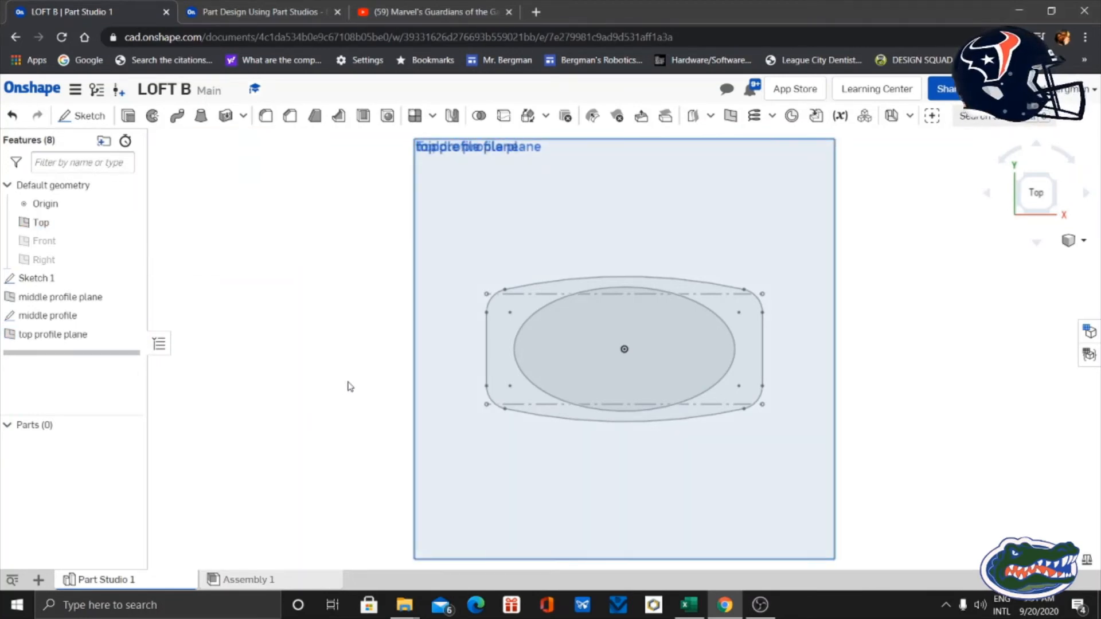
- Start a new sketch on the top profile plane and view it from the top
scroll(347, 385, down, 2)
right_drag(317, 404, 344, 384)
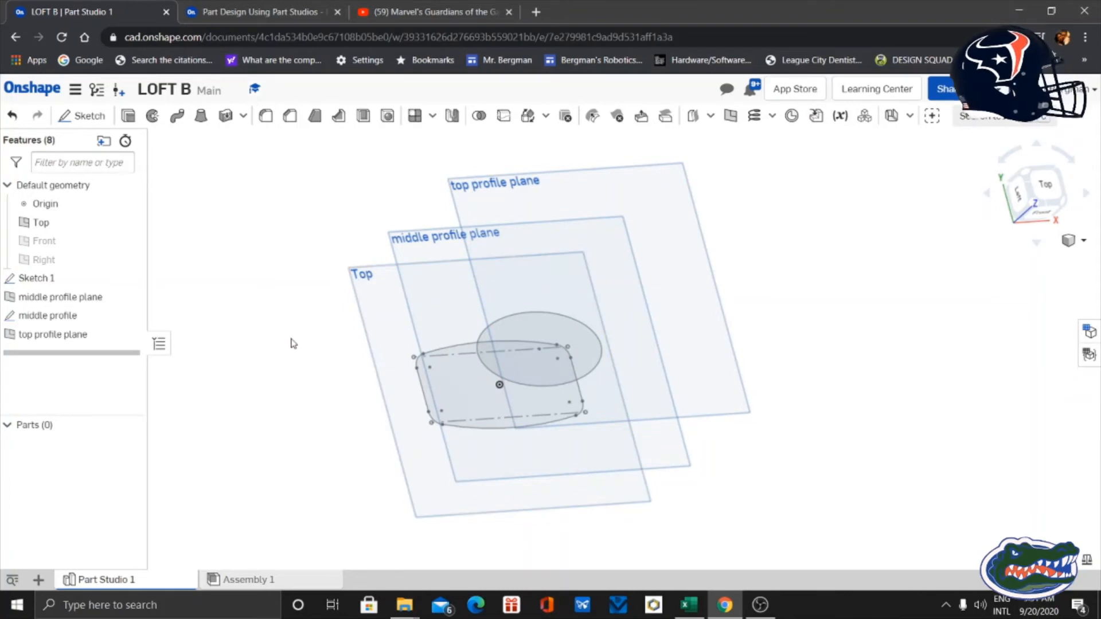
right_drag(292, 342, 277, 352)
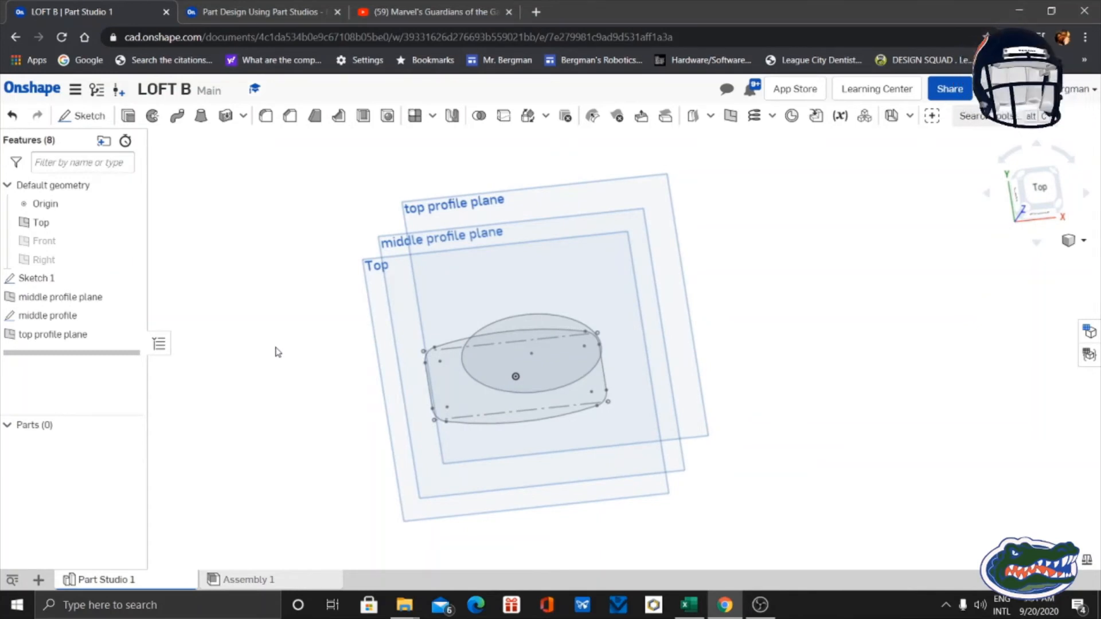
right_drag(278, 352, 281, 352)
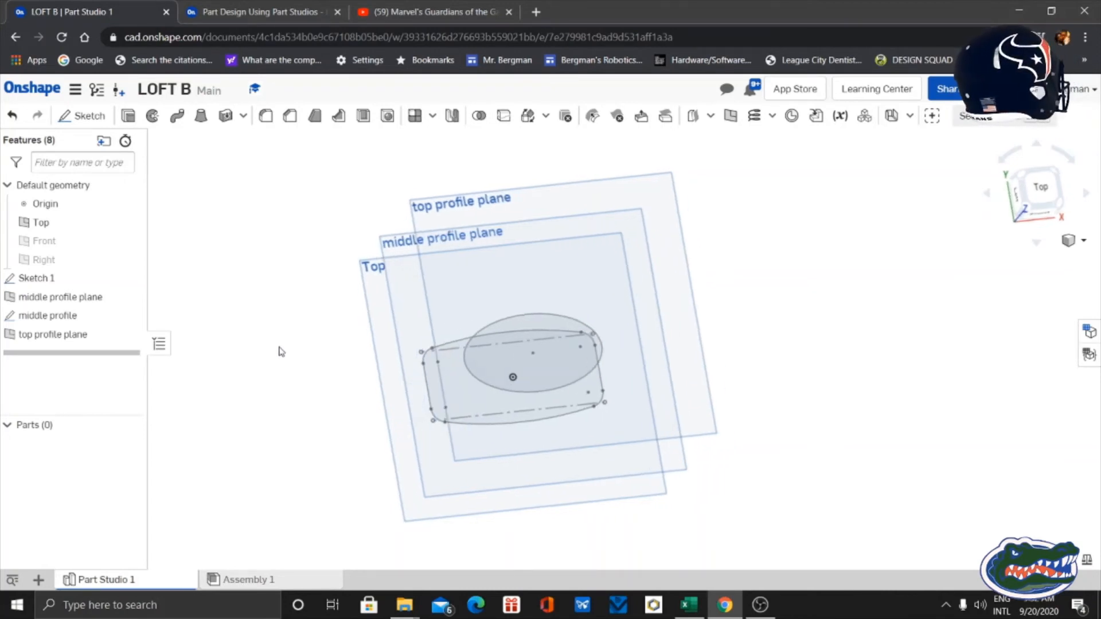
click(86, 117)
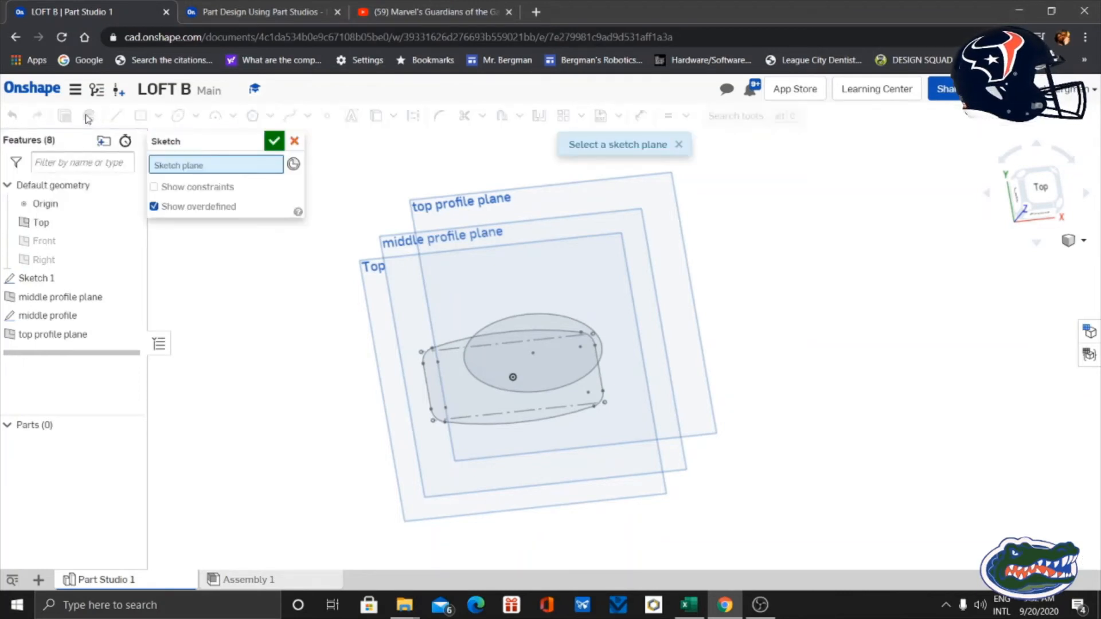
click(640, 198)
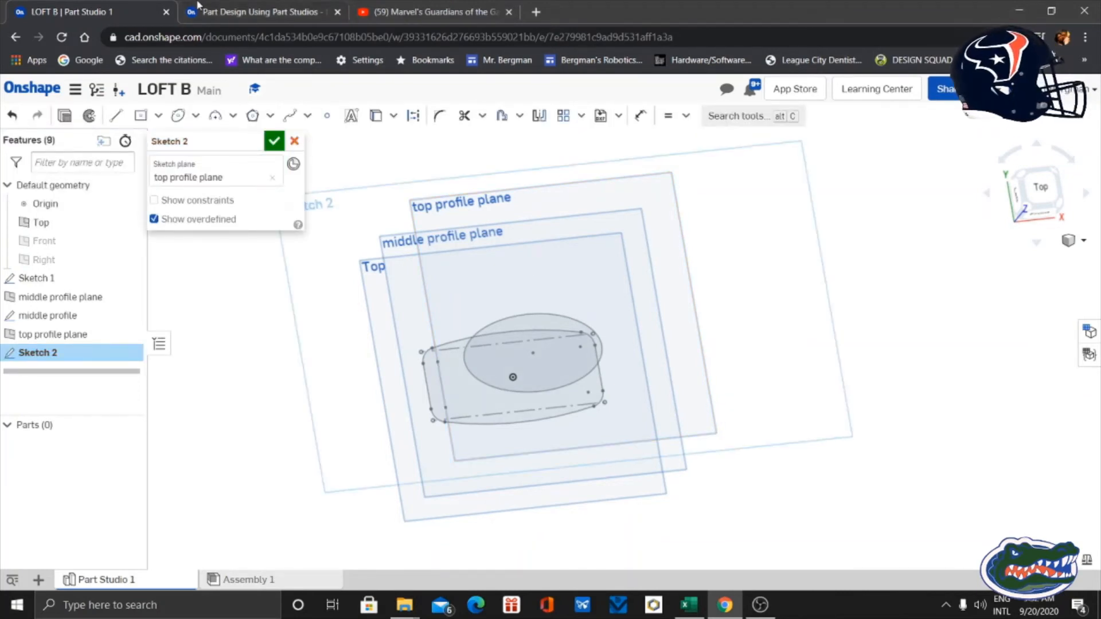
click(1049, 192)
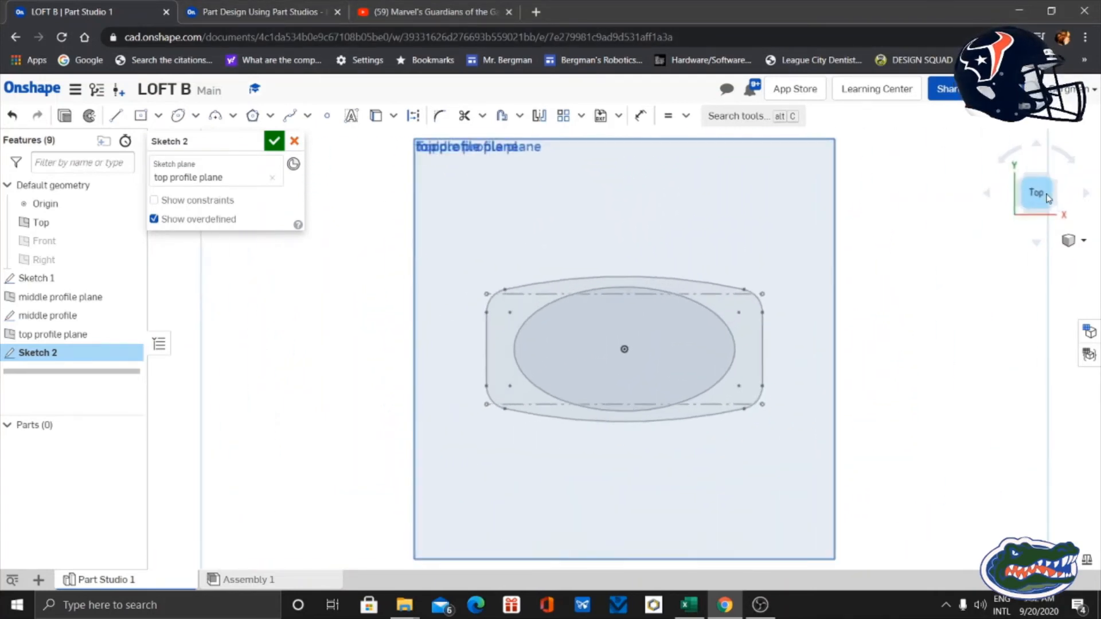
- Read the Step 9 slide, then sketch a center point circle about 39 mm in diameter, centered on the origin
click(276, 19)
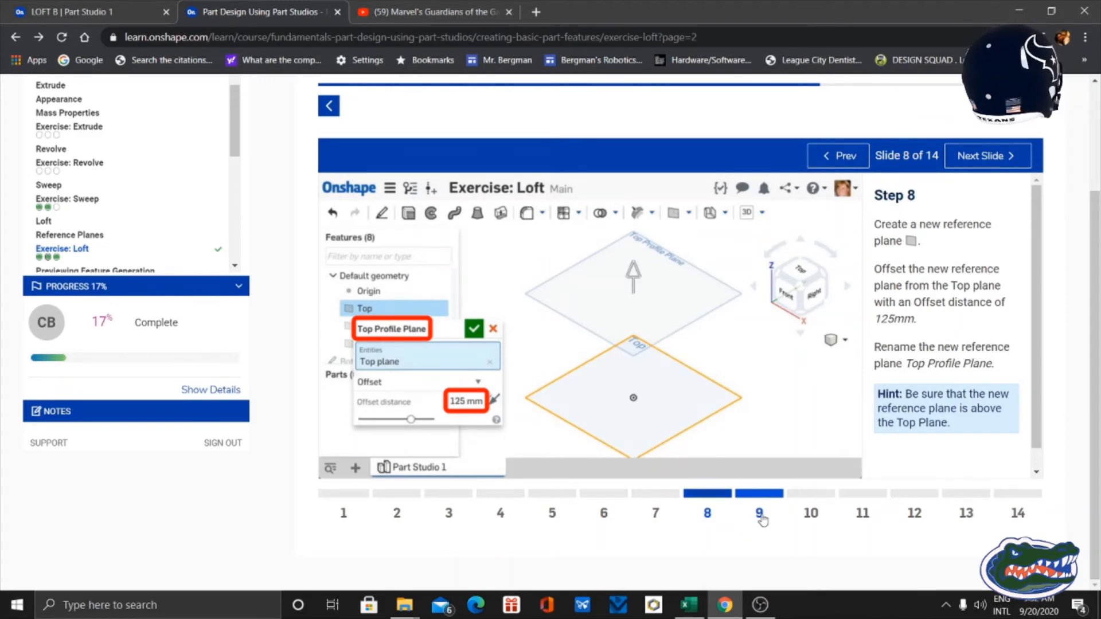
click(760, 517)
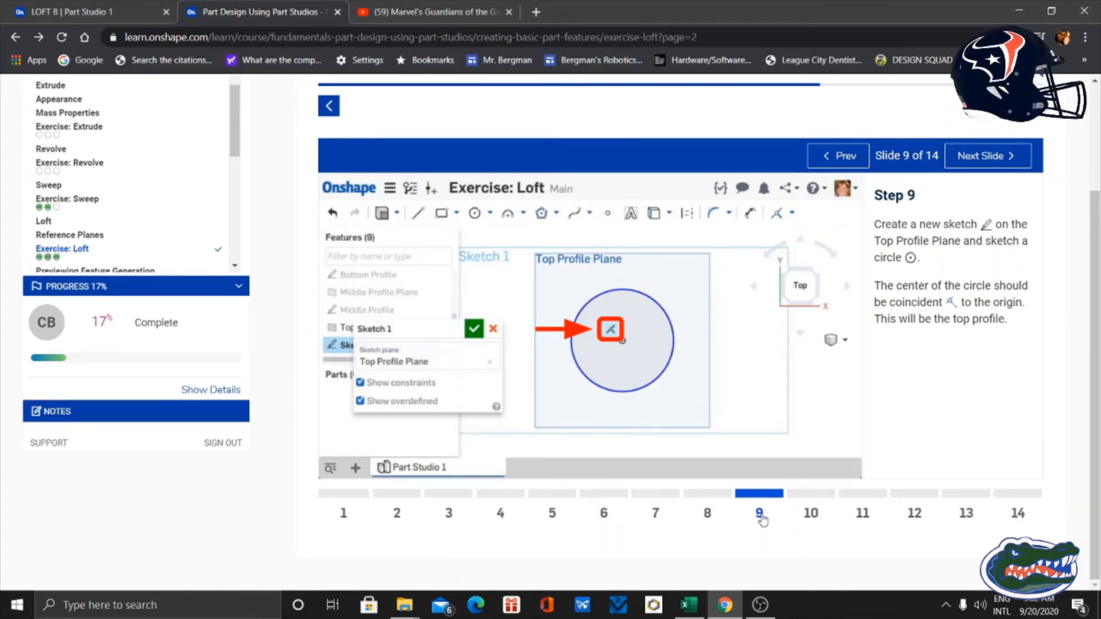
click(140, 12)
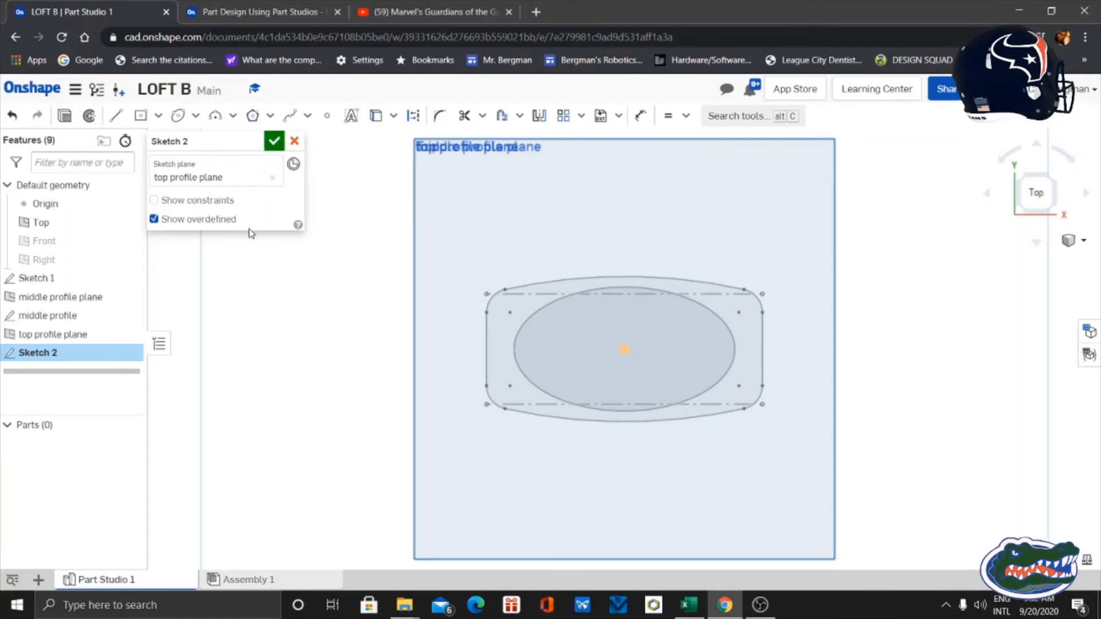
mouse_move(369, 337)
right_down()
mouse_move(376, 312)
mouse_move(371, 336)
right_up()
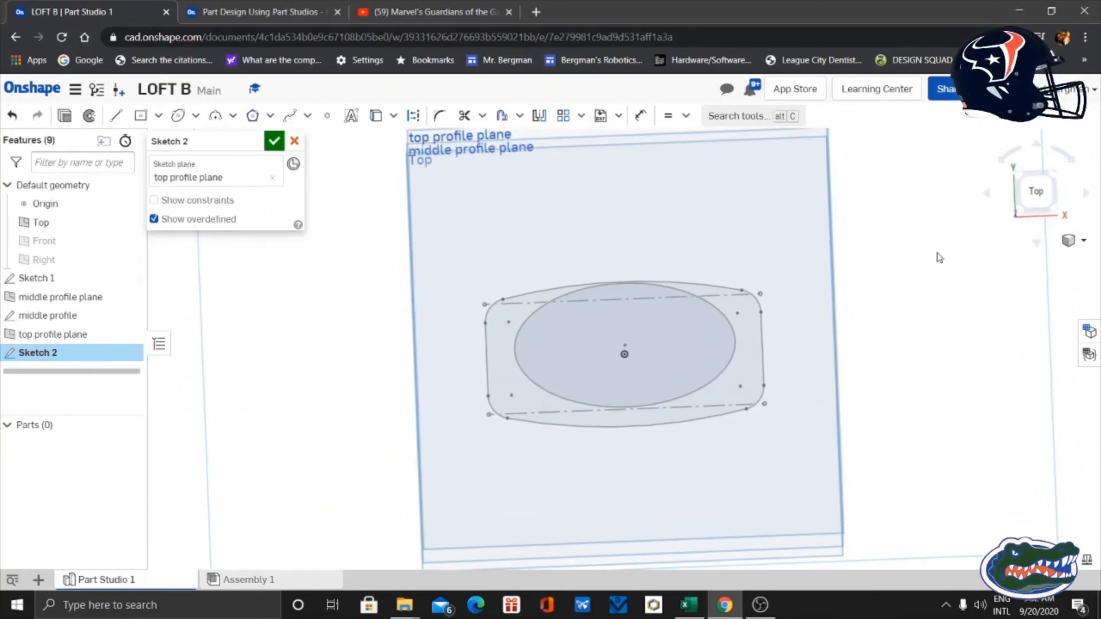
click(1036, 191)
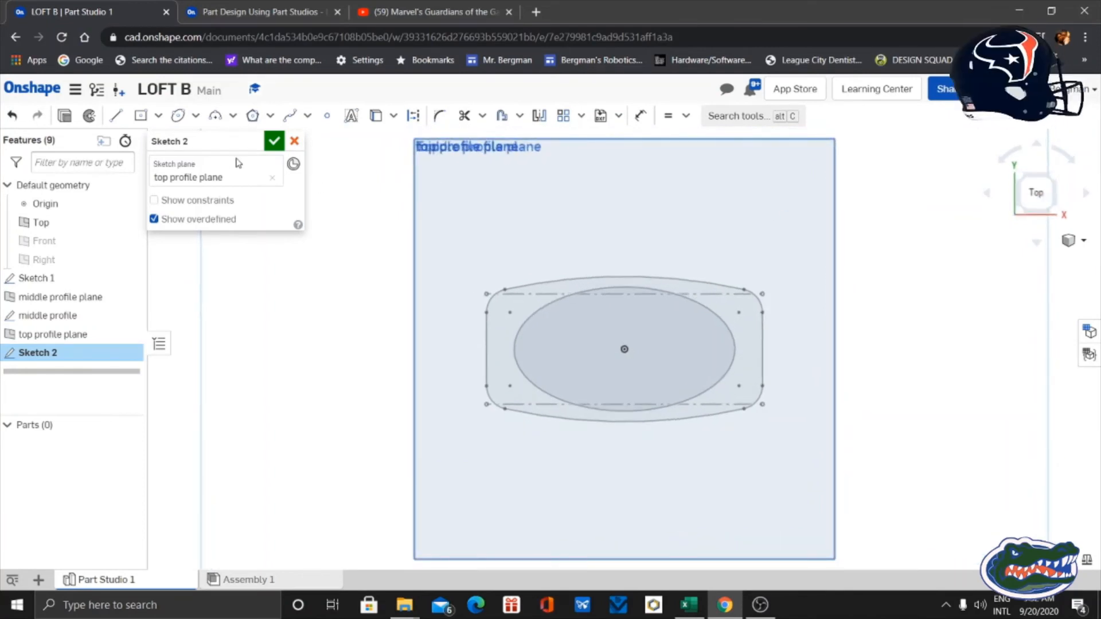
click(196, 117)
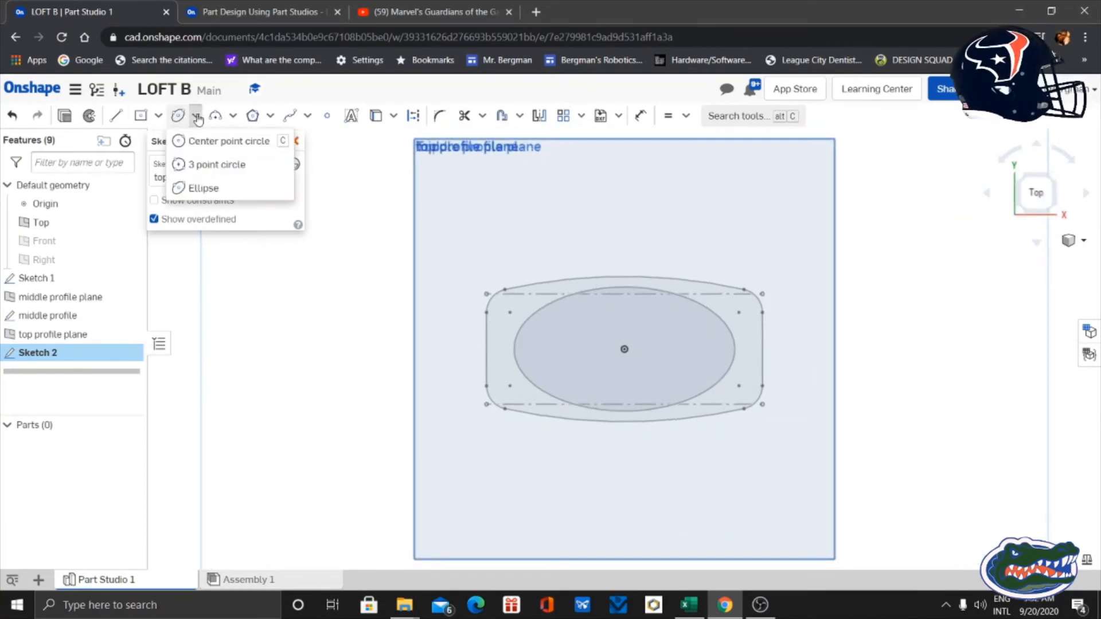
click(218, 141)
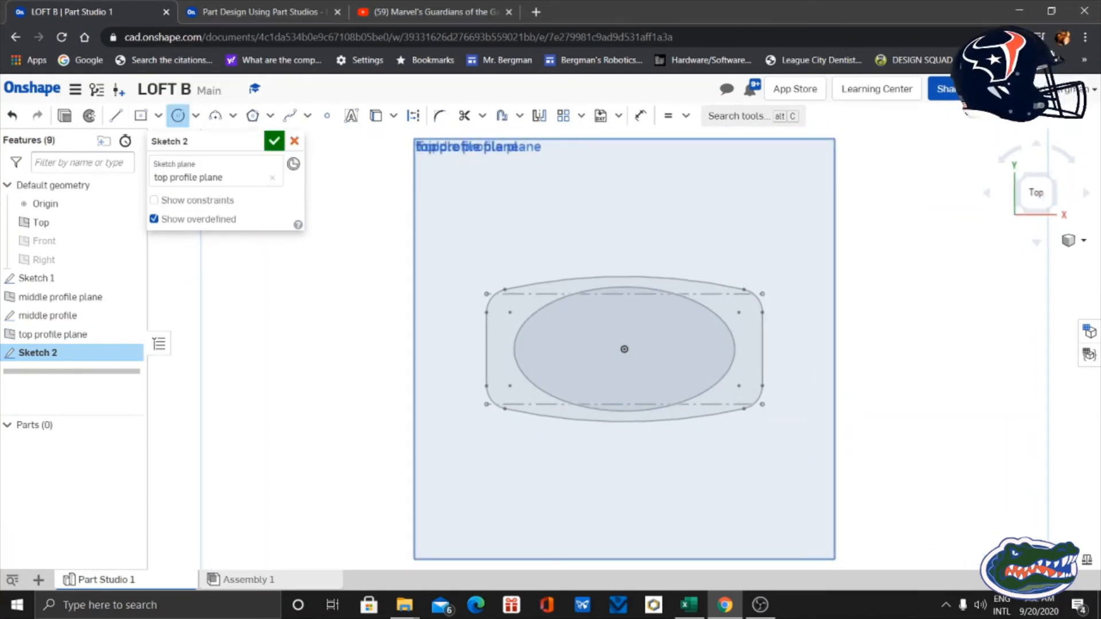
click(625, 347)
click(674, 371)
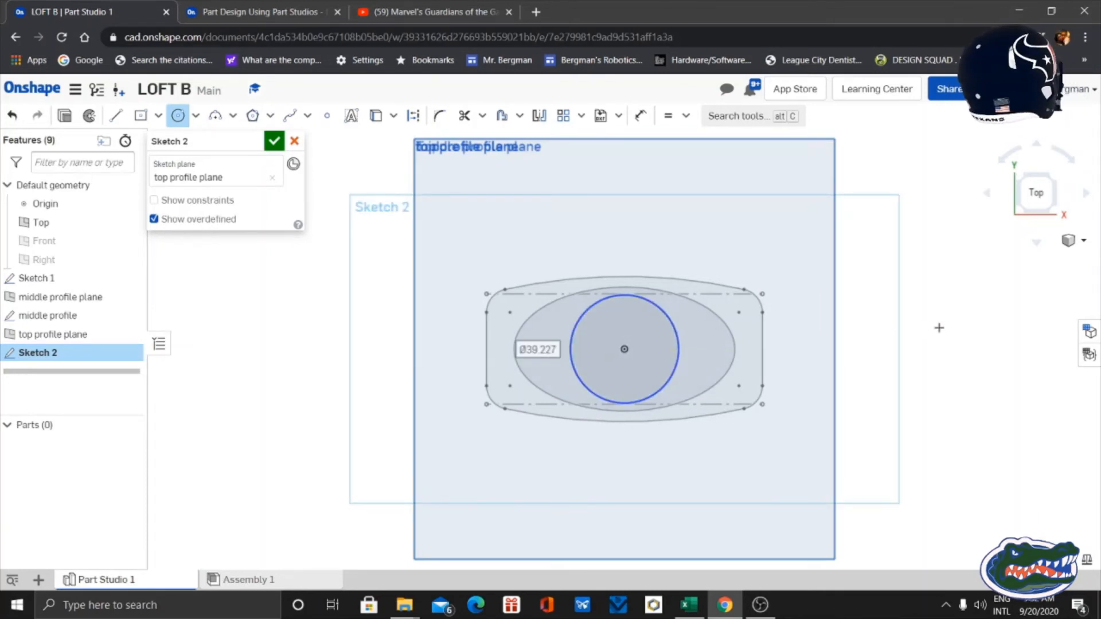
click(178, 116)
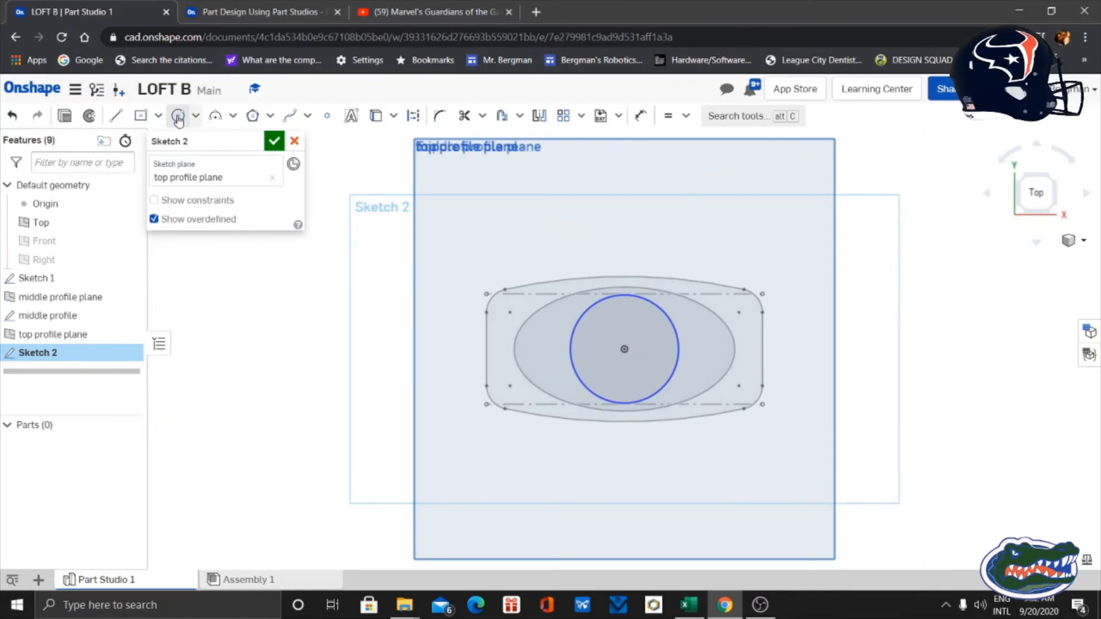
- Read the Step 10 slide, then dimension the circle's diameter and set it to 40 mm
click(270, 11)
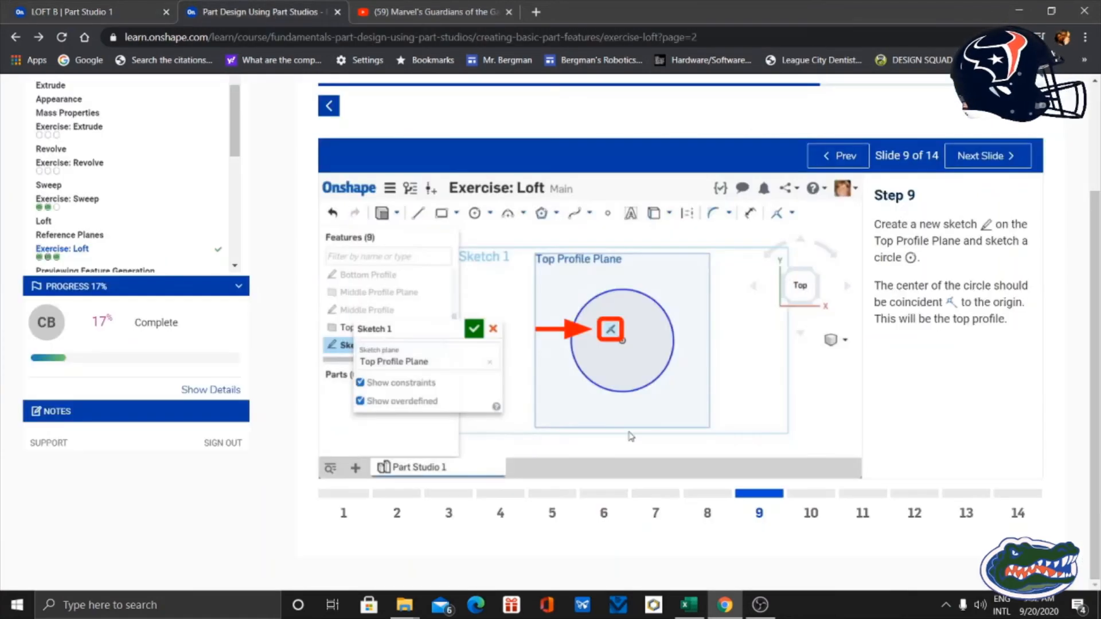
click(812, 514)
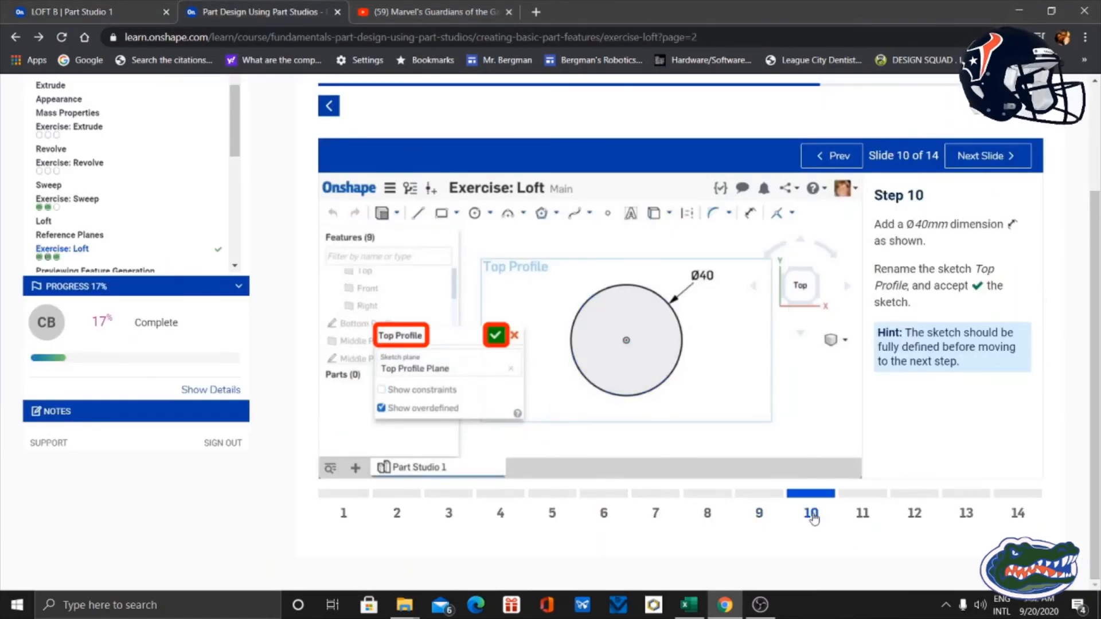
click(103, 17)
click(641, 115)
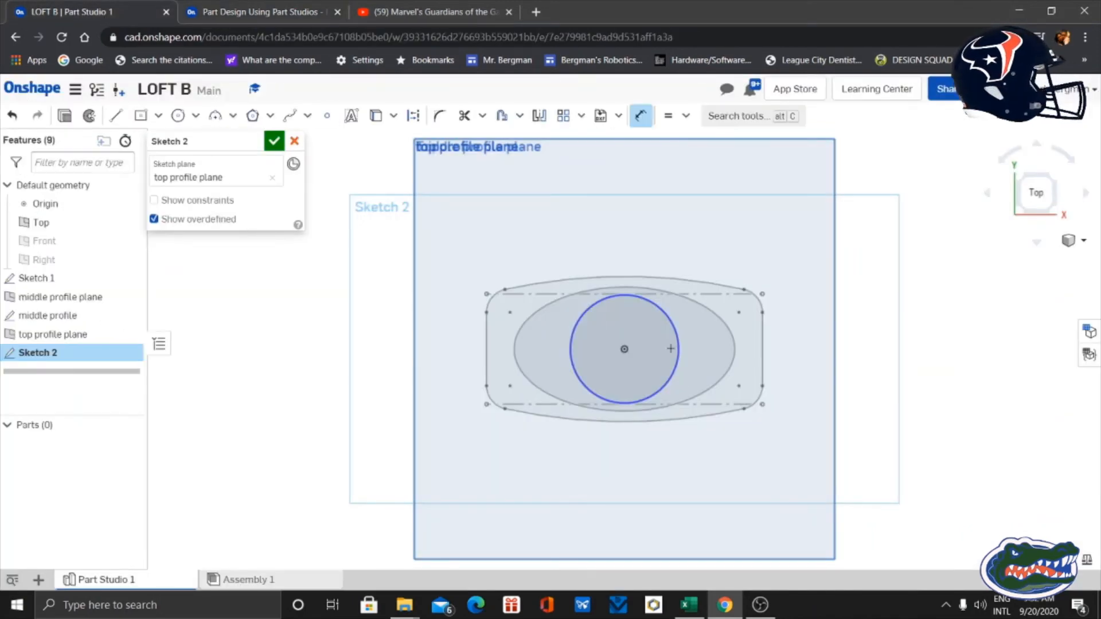
click(677, 366)
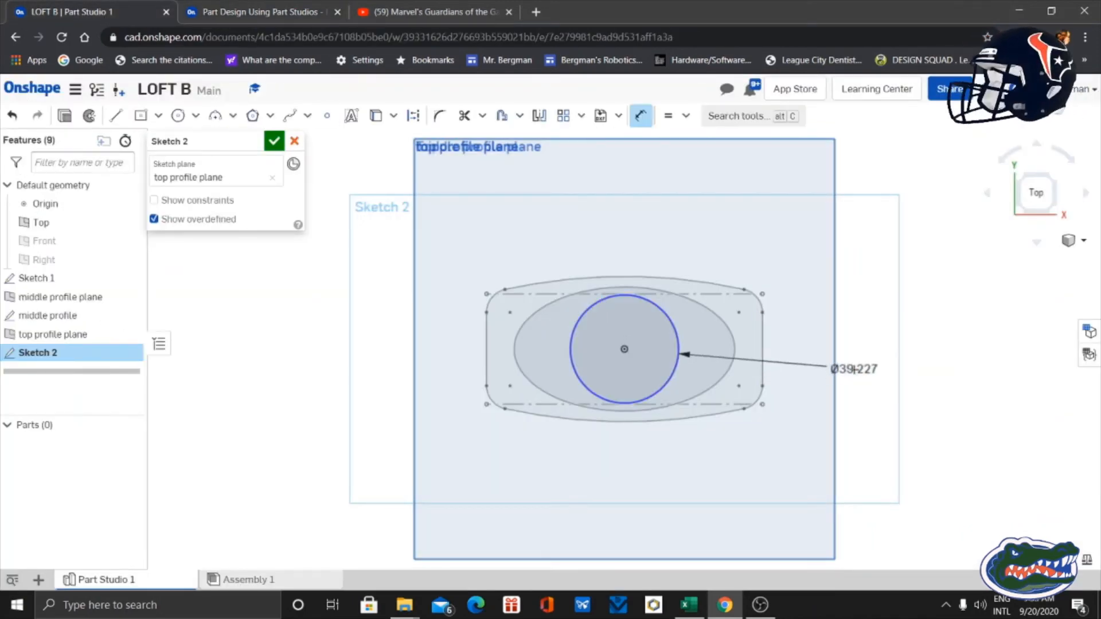
click(849, 370)
text(40)
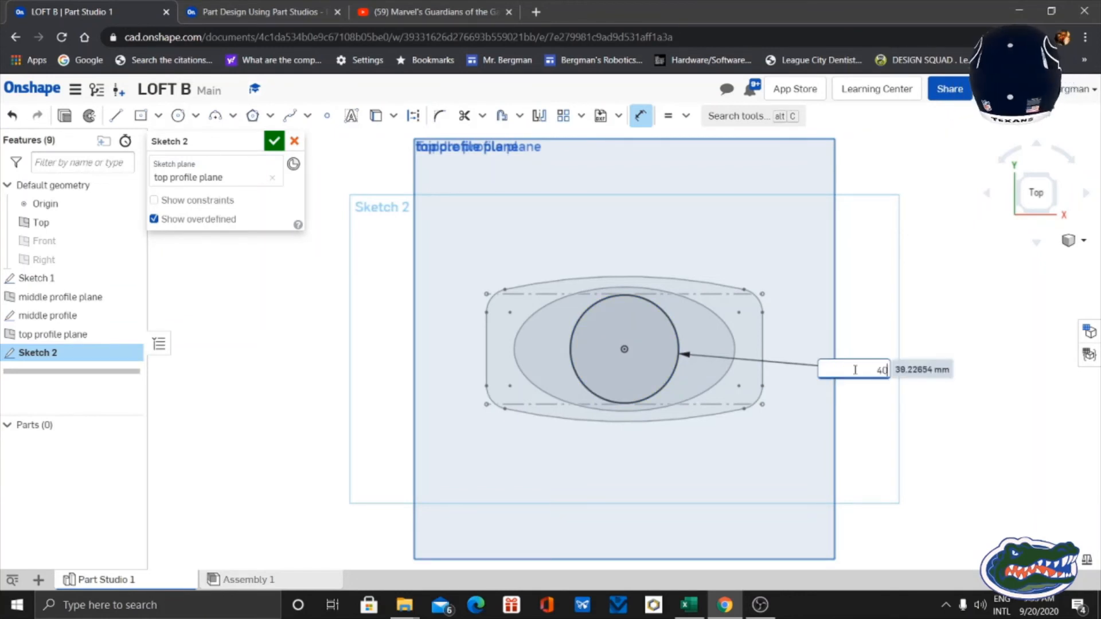
key(Return)
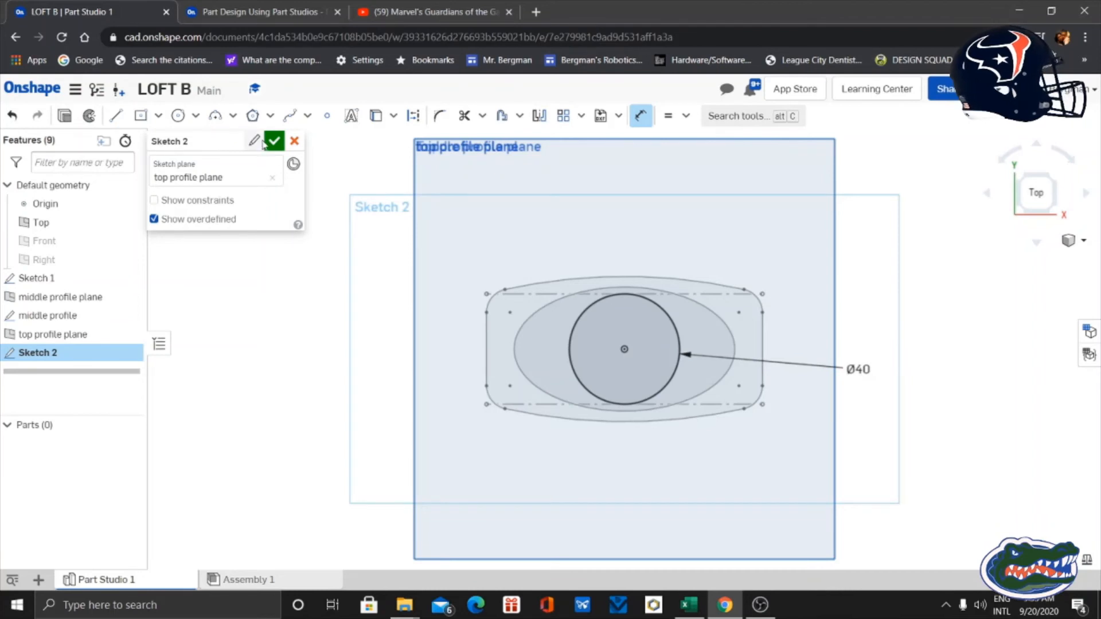
- Check the required sketch name on the Step 10 slide, rename the circle sketch "top profile" and accept it
click(267, 12)
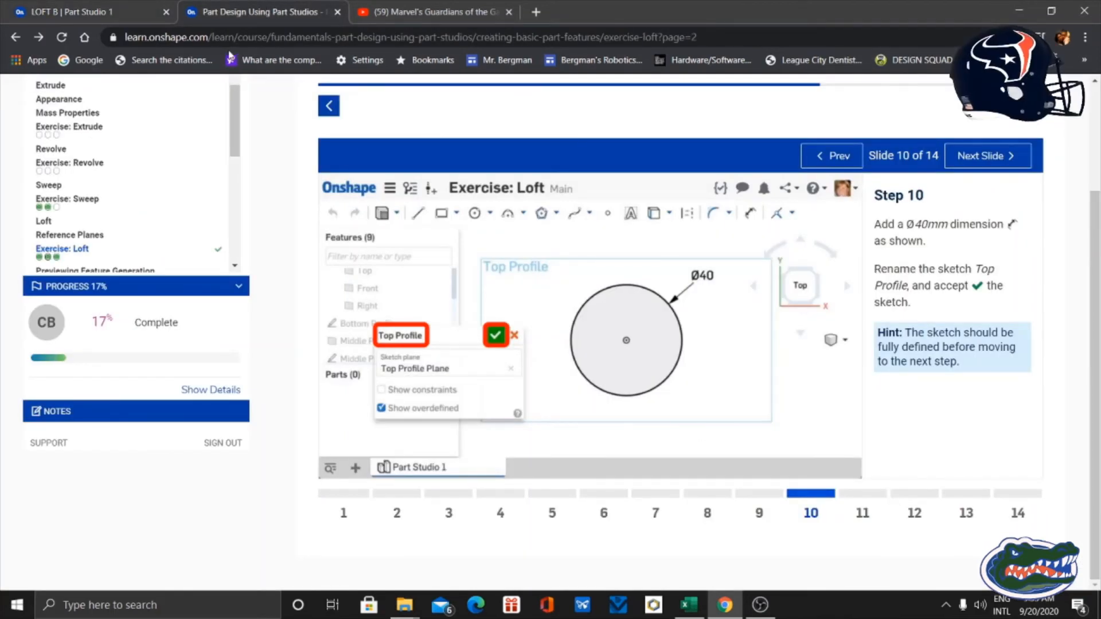
click(127, 9)
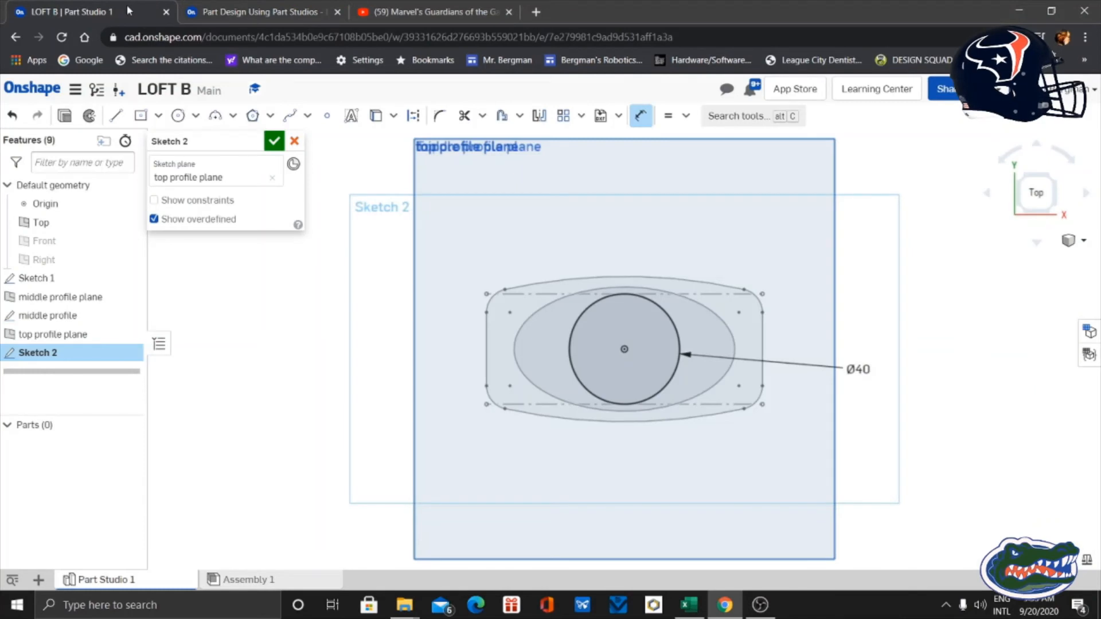
click(255, 143)
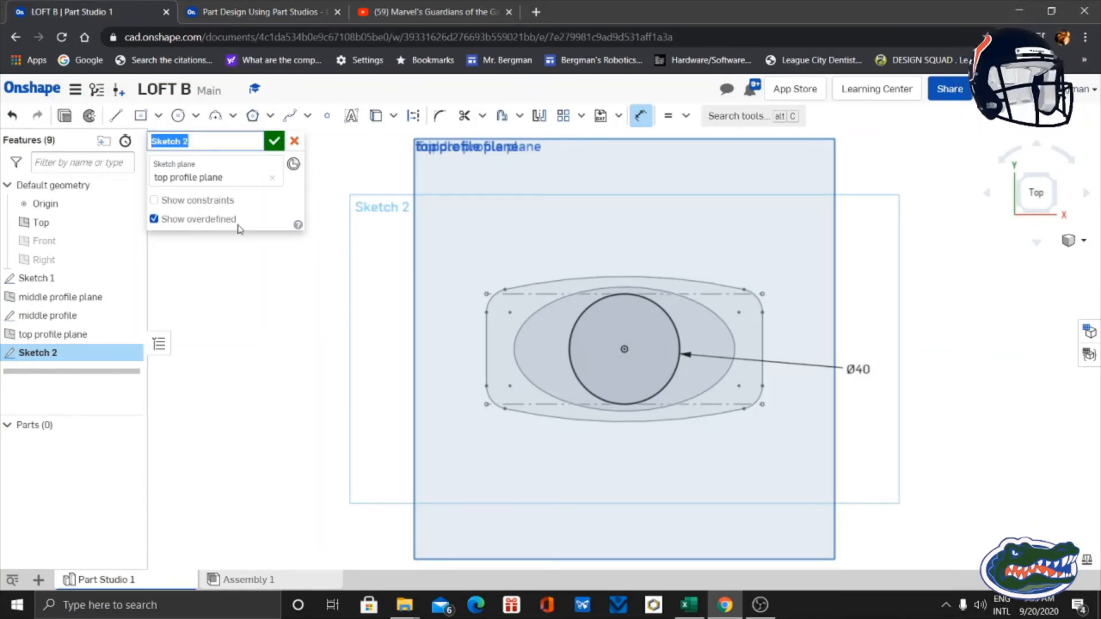
text(top pr)
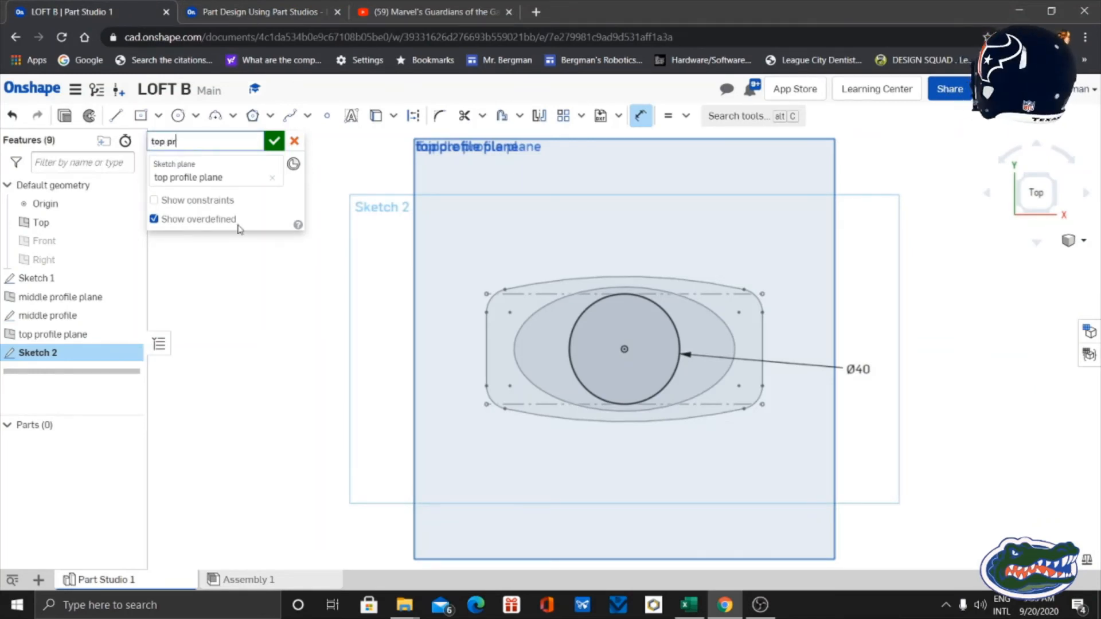
text(ofile)
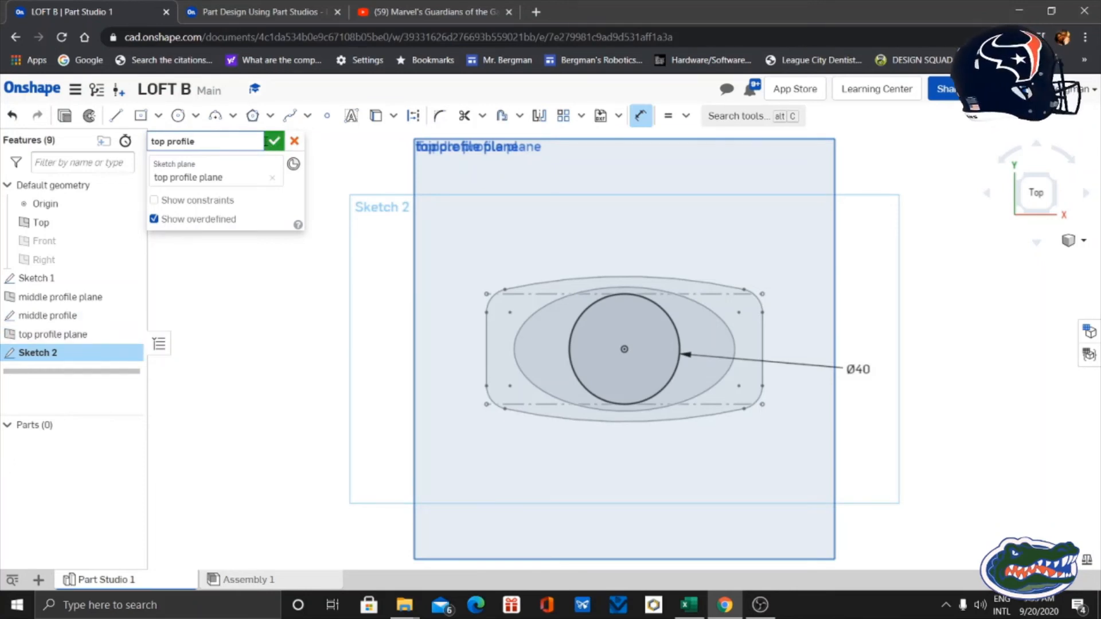
click(275, 141)
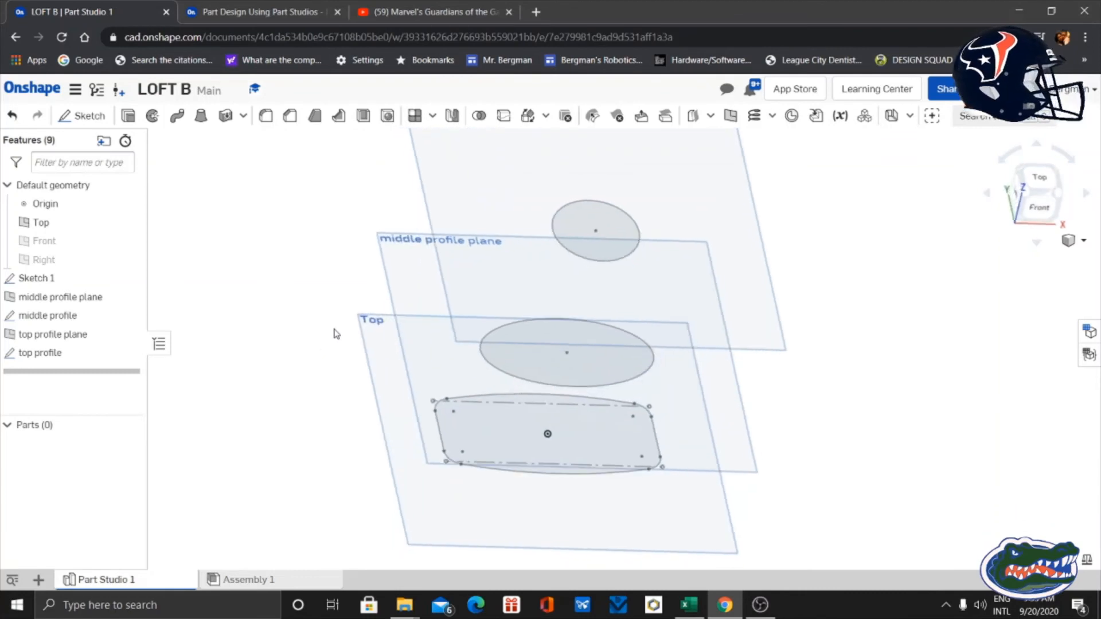
- Read the Step 11 slide, then loft a new solid through the bottom, middle and top profiles in that order
right_drag(349, 326, 314, 332)
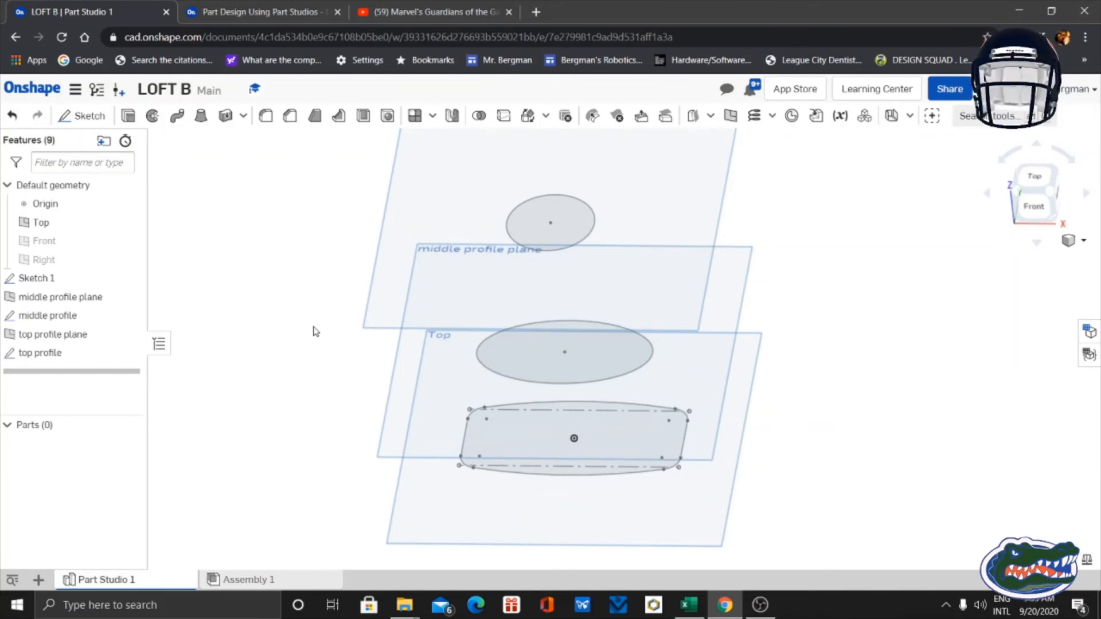
click(305, 13)
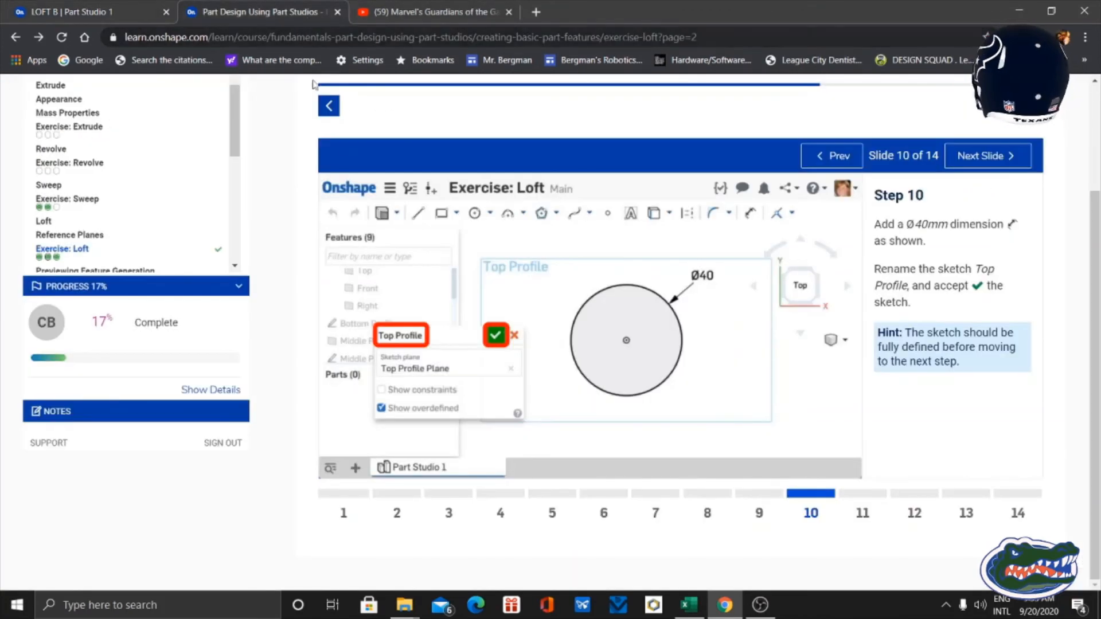
click(863, 513)
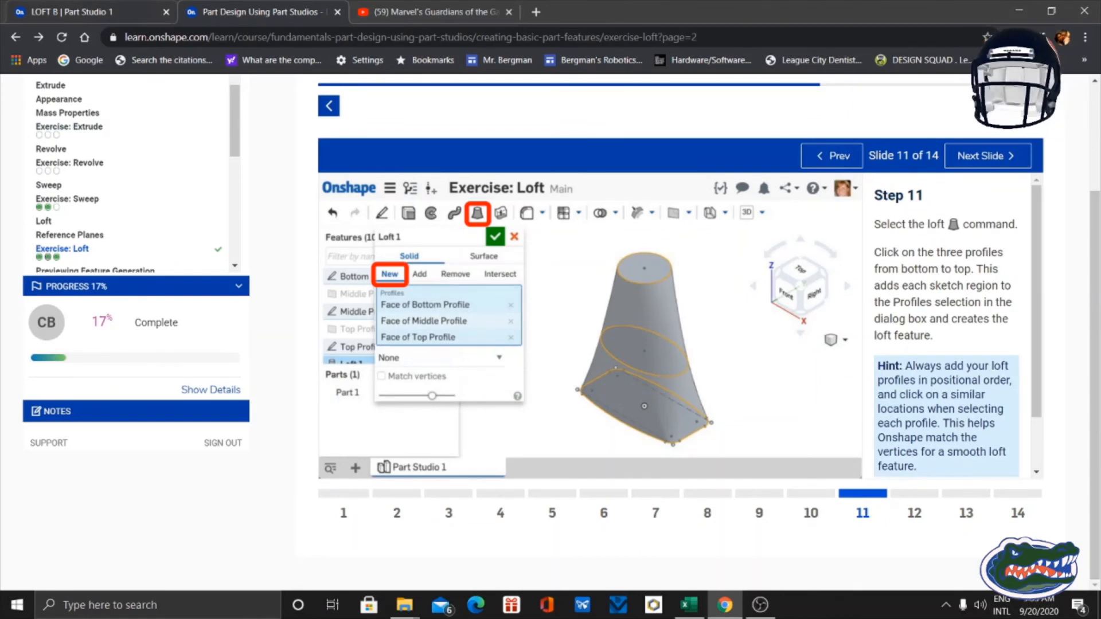
click(123, 13)
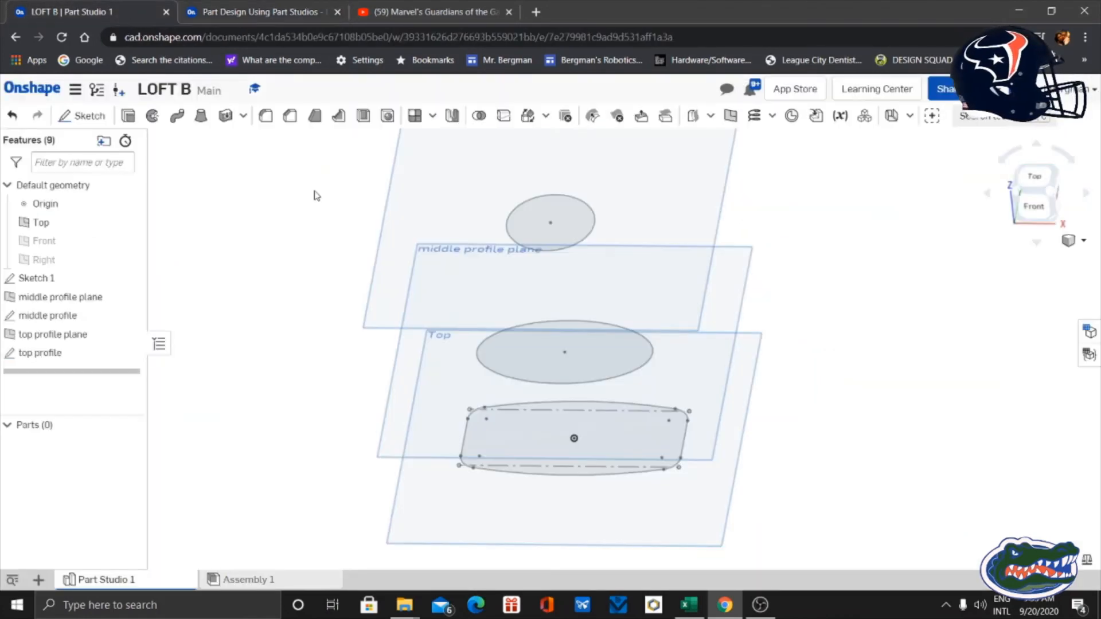
scroll(314, 199, down, 1)
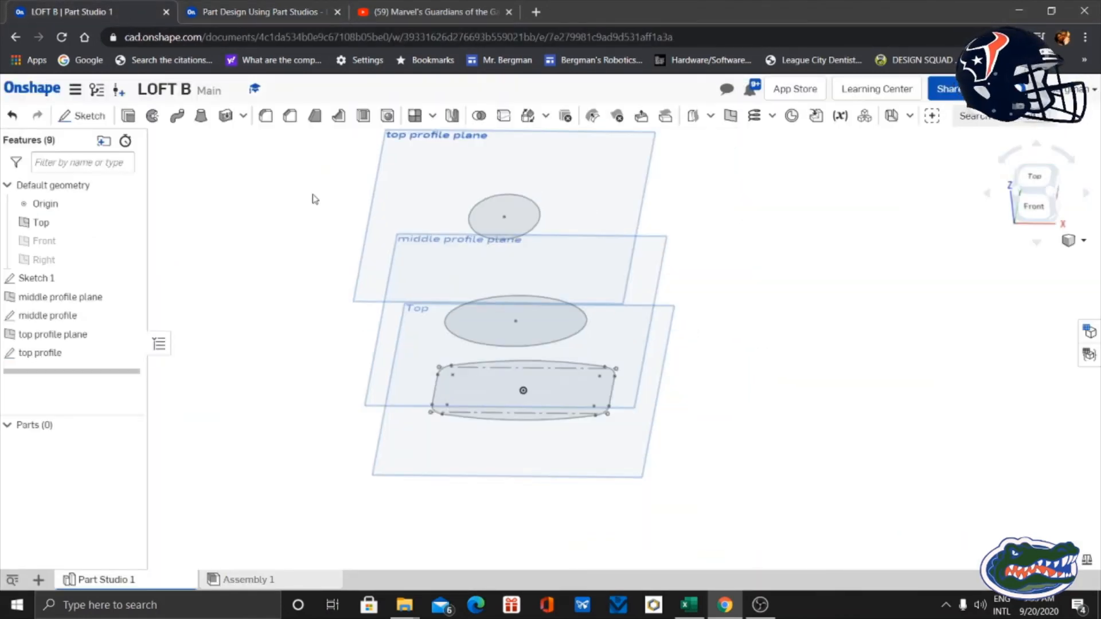
middle_drag(315, 198, 336, 253)
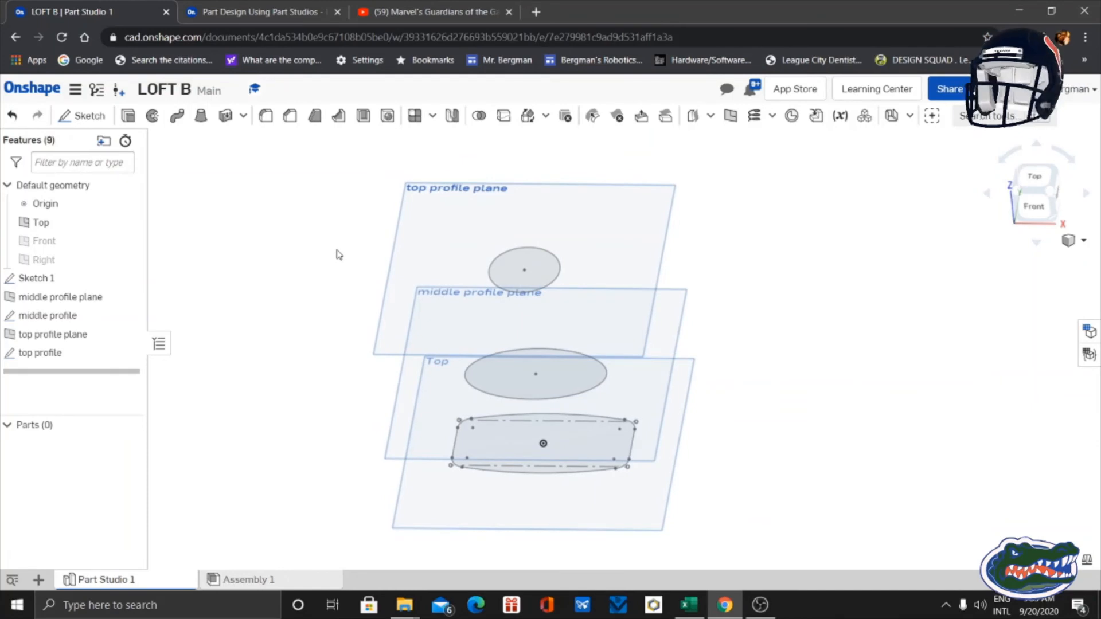
click(202, 119)
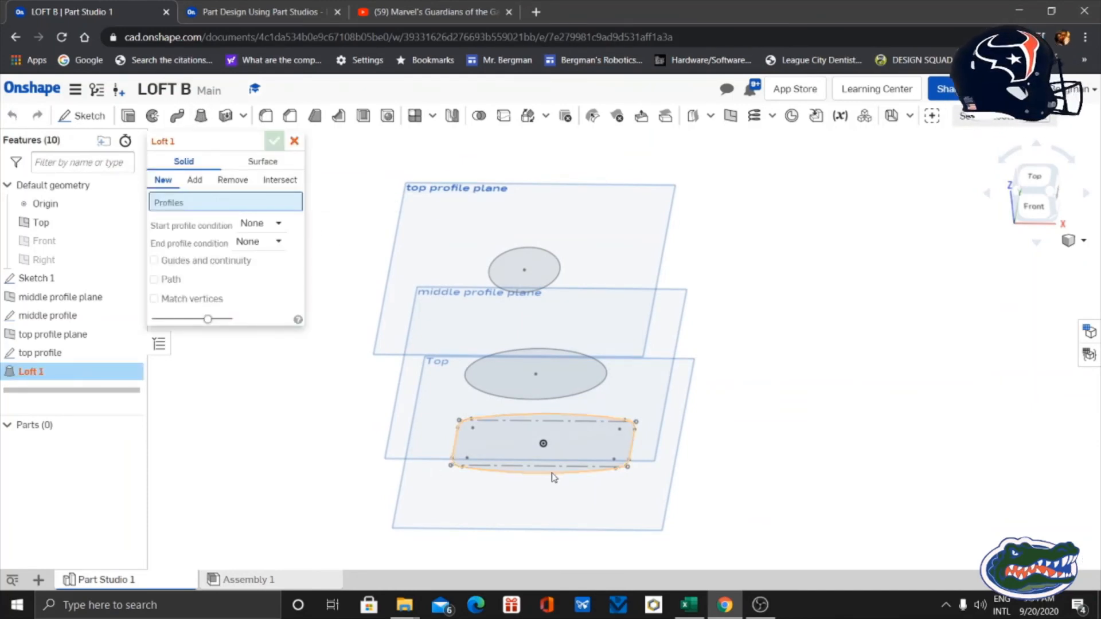
click(552, 474)
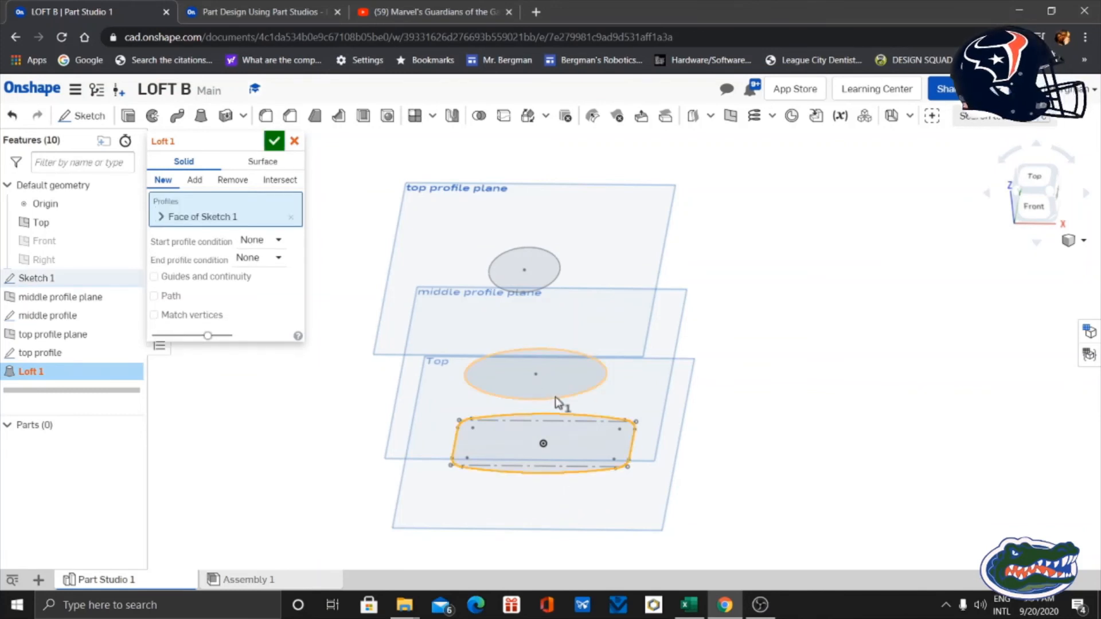
click(556, 401)
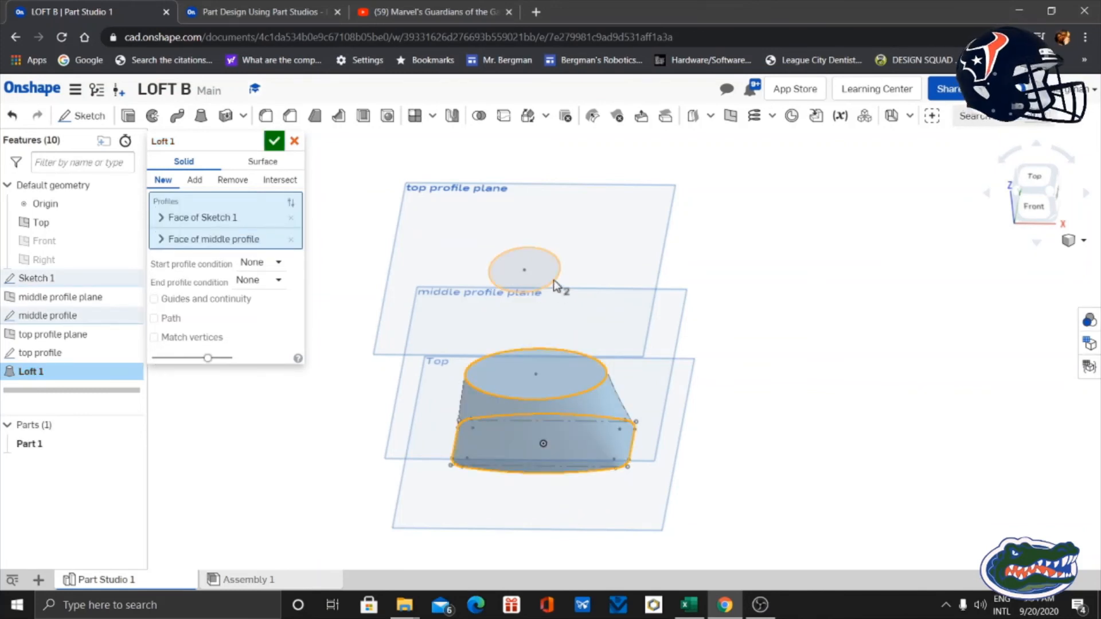
click(555, 284)
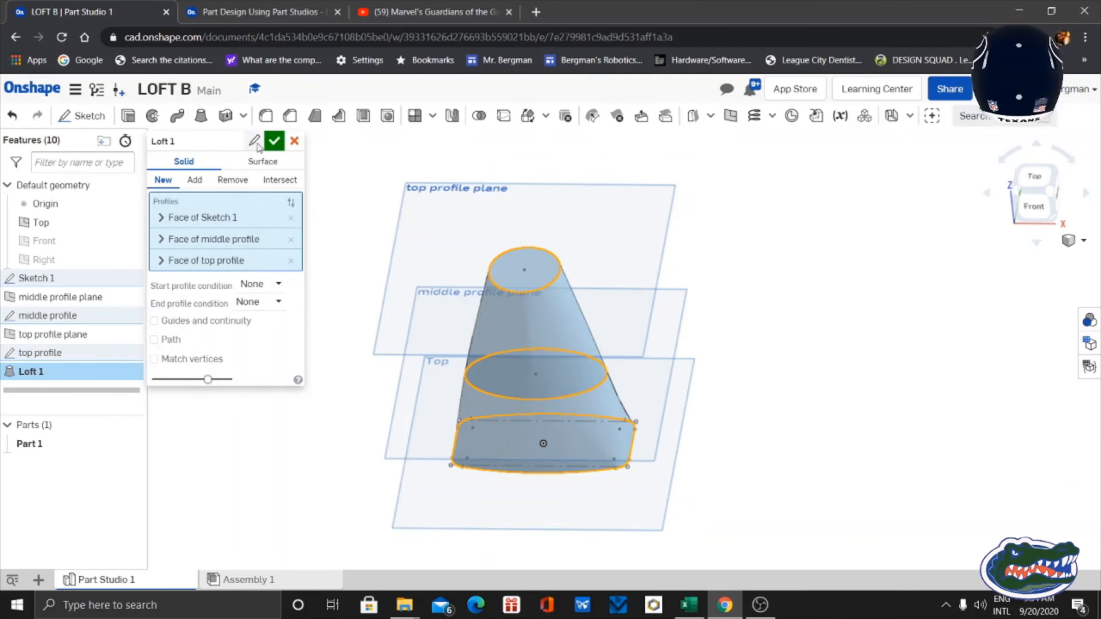
- Check the Step 11 and Step 12 slides for naming instructions, then rename the loft "volcano" and accept it
click(251, 141)
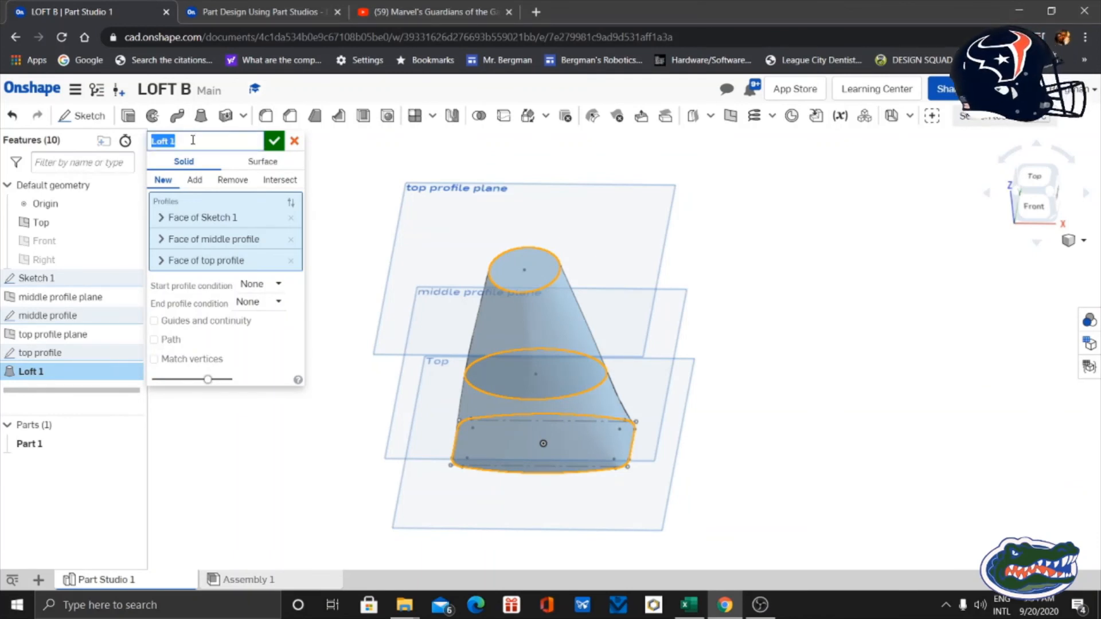
click(236, 13)
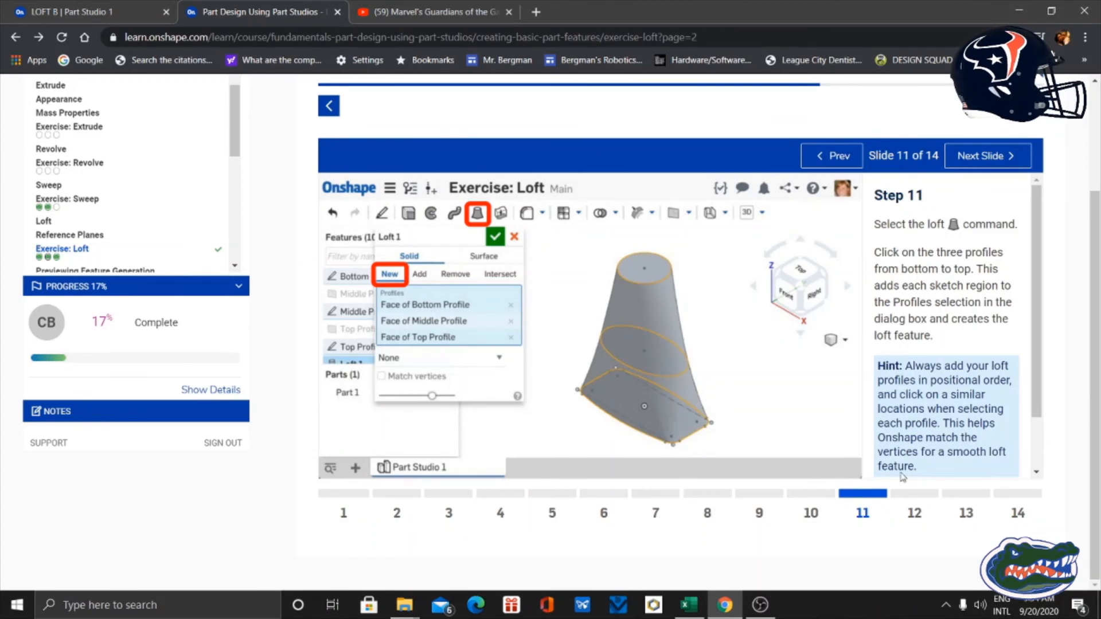
click(916, 514)
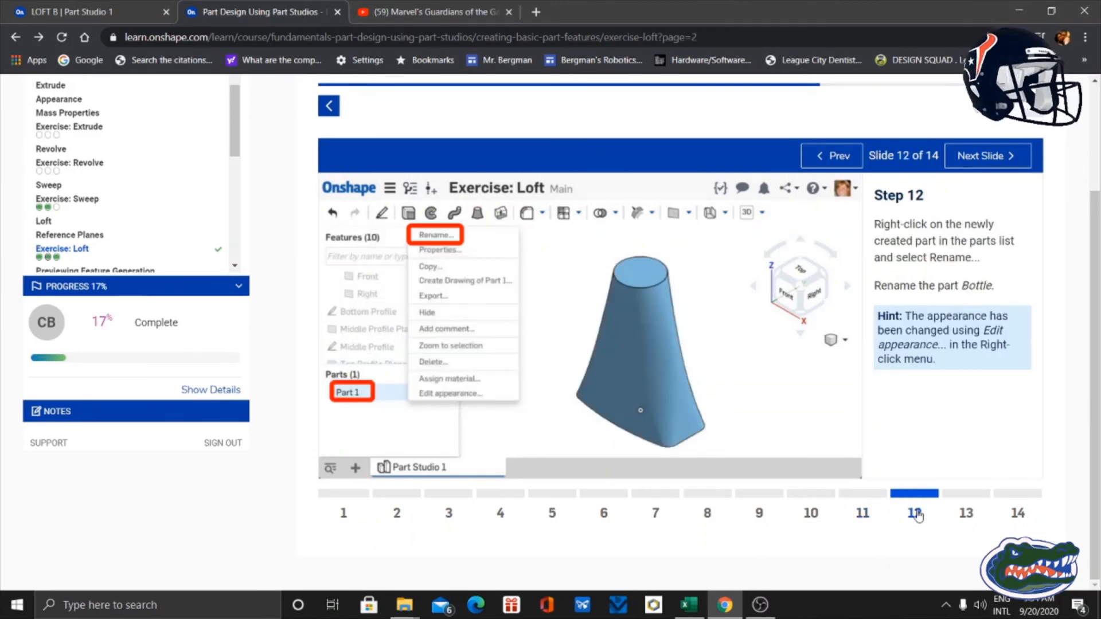
click(863, 515)
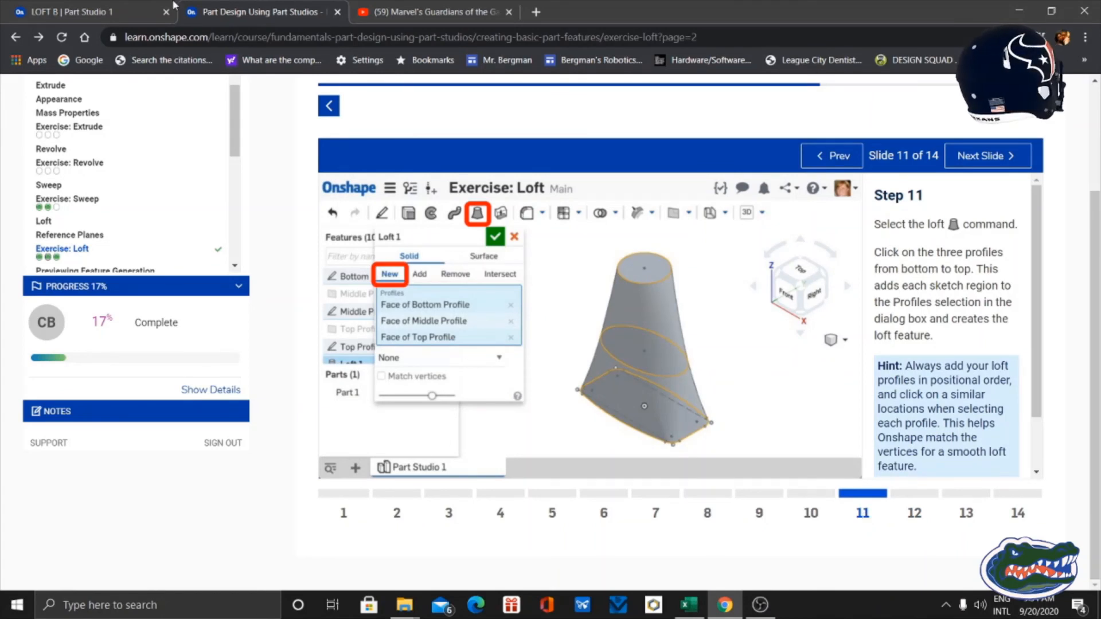
click(90, 12)
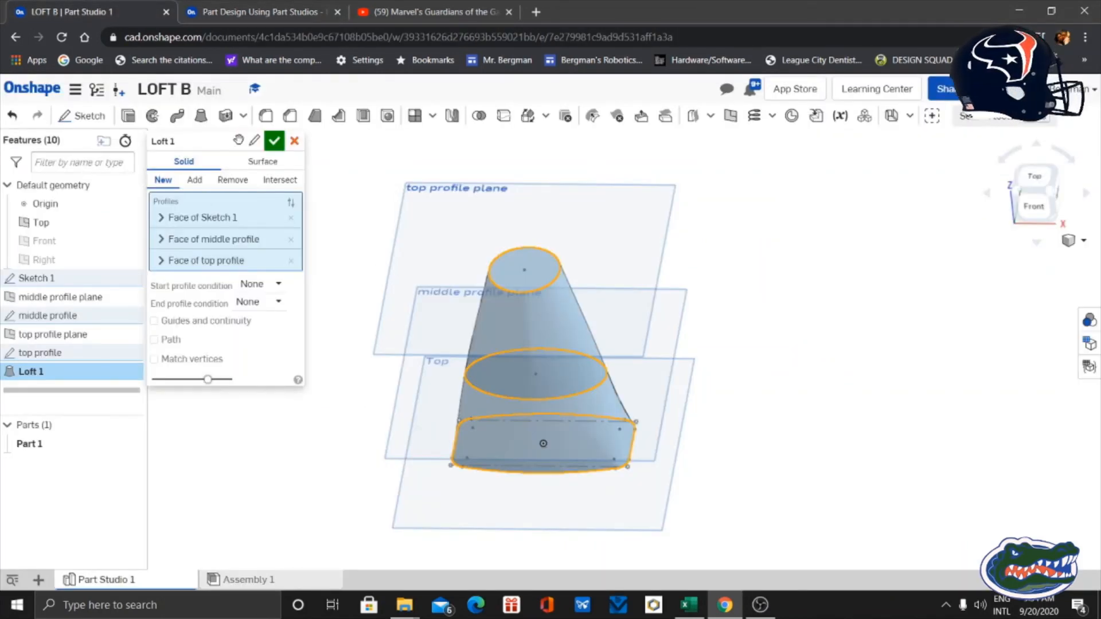
click(254, 142)
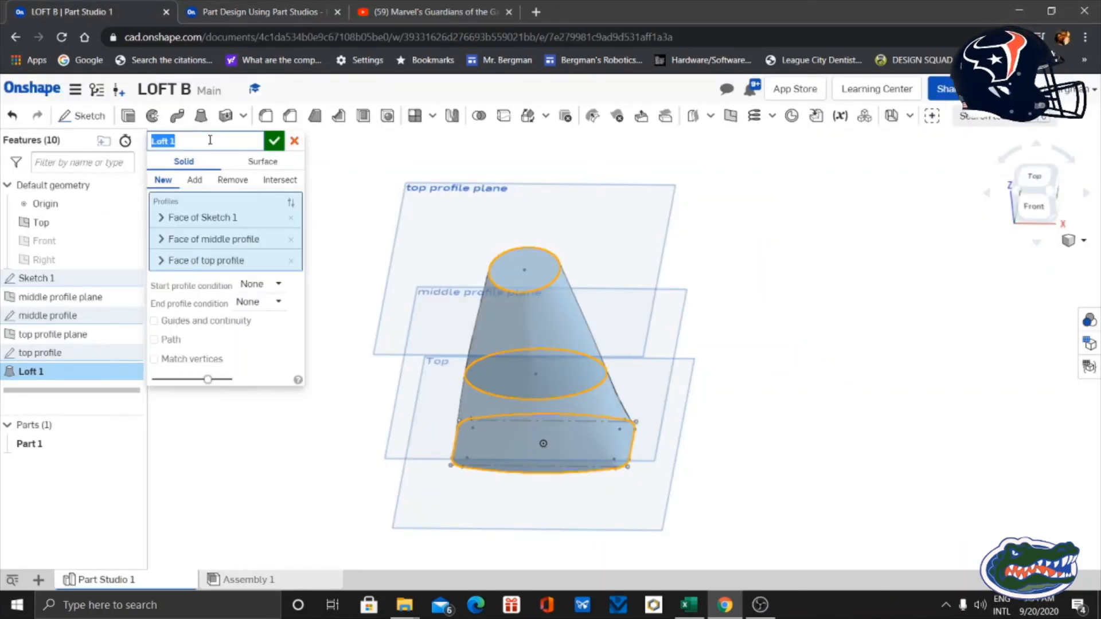
text(vo)
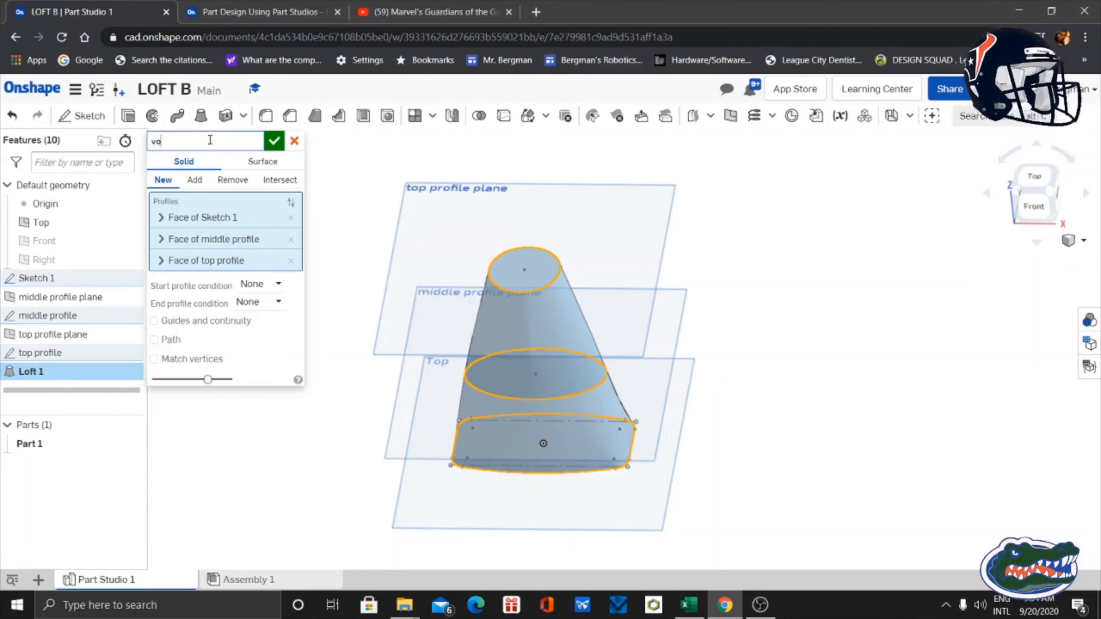
text(lcano)
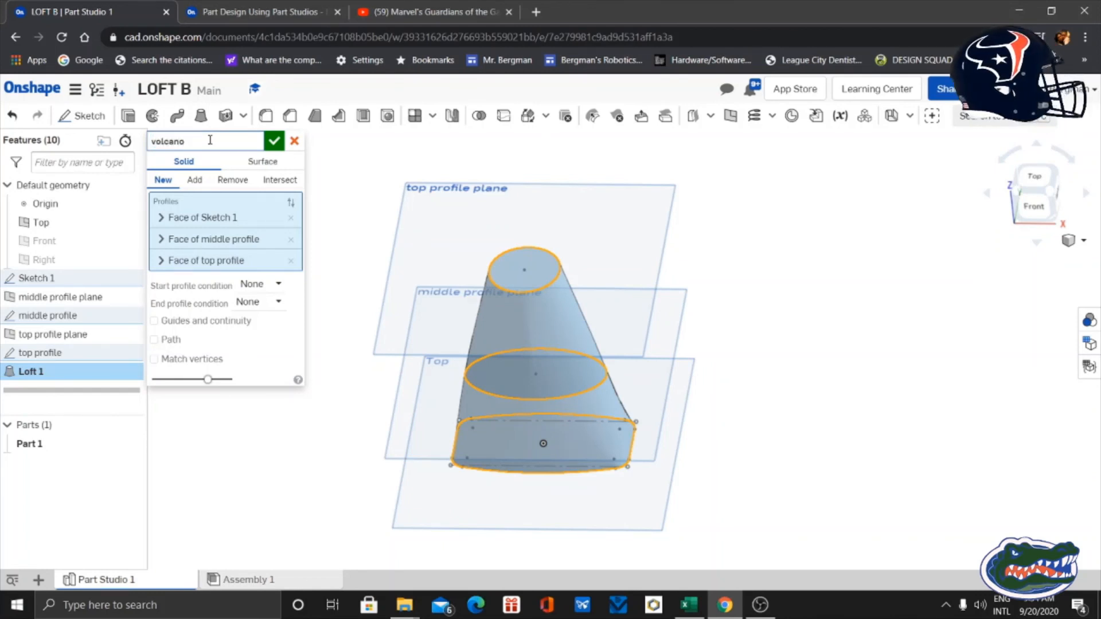
click(273, 142)
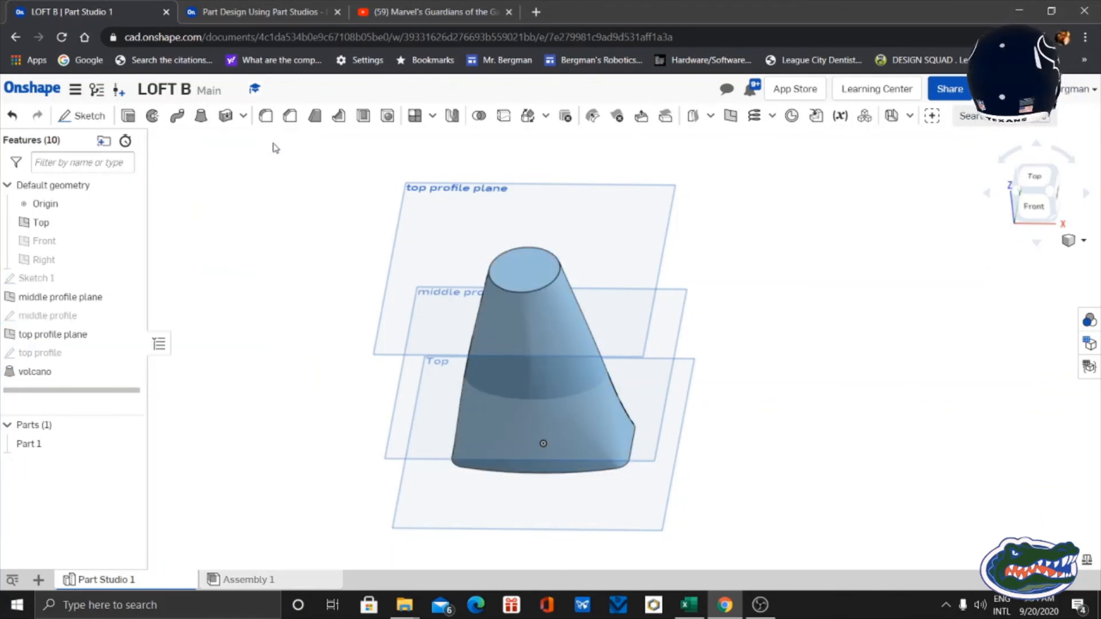
- Read the Step 12 and Step 13 slides, then open the material assignment for Part 1
click(246, 11)
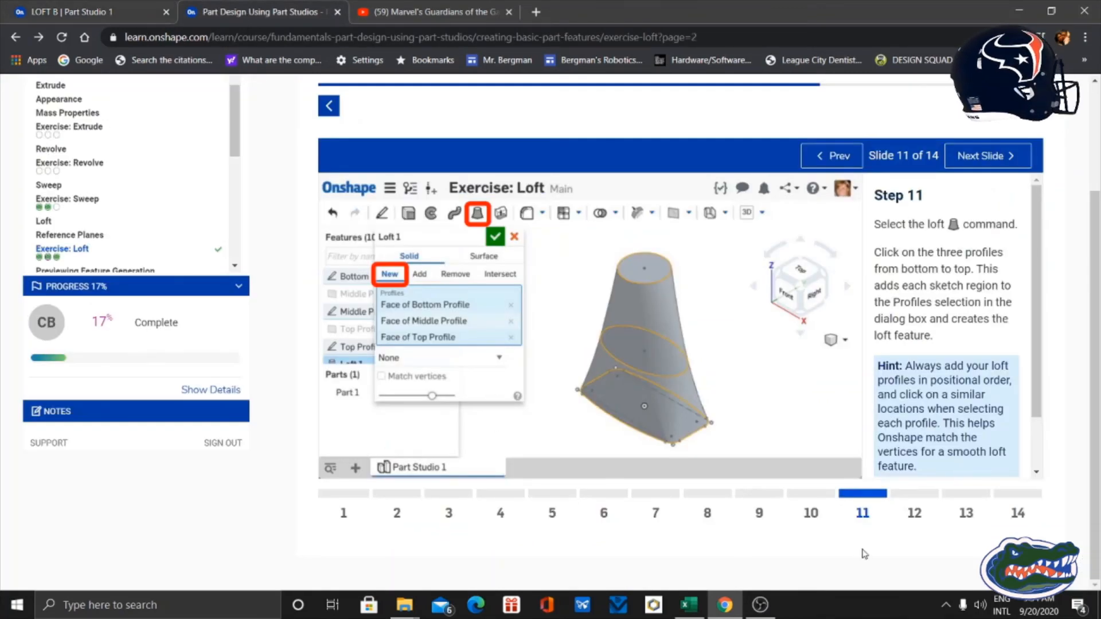
click(916, 514)
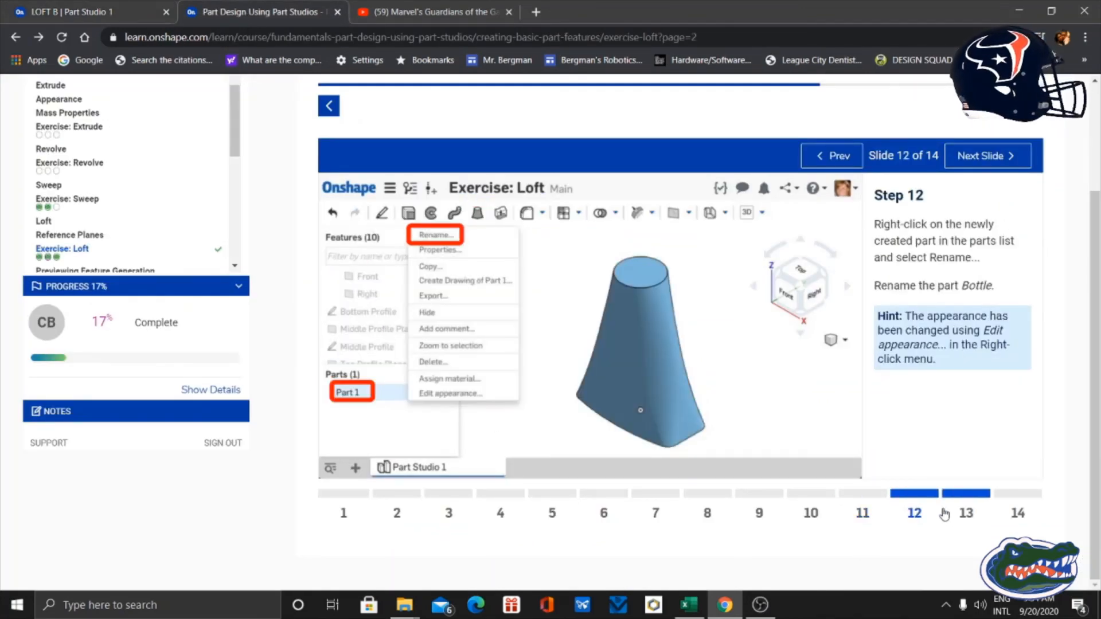
click(964, 515)
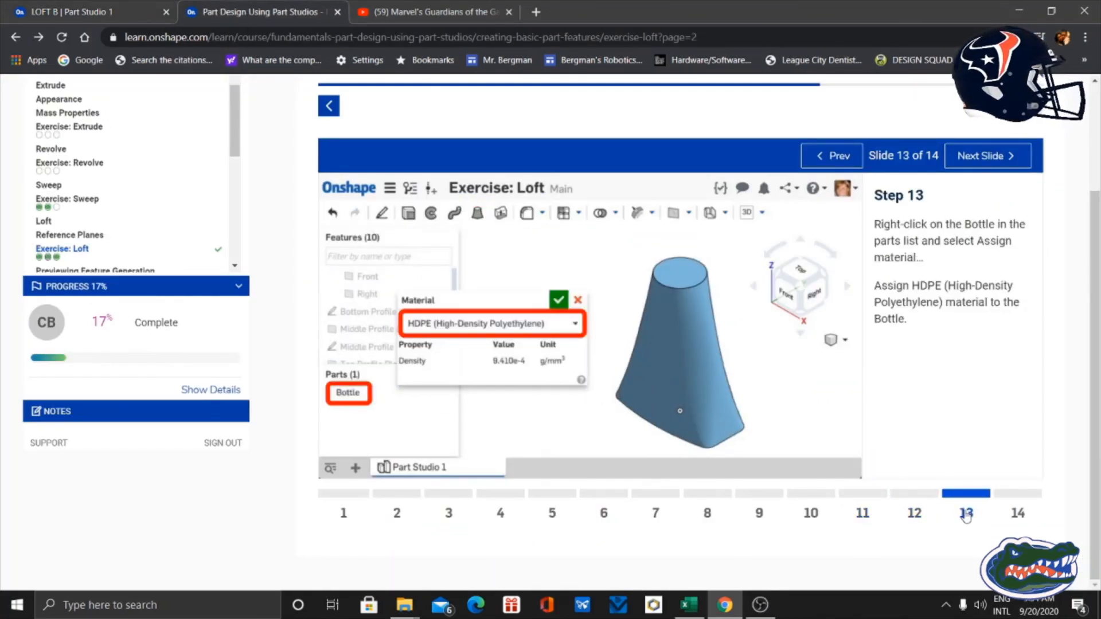
click(63, 10)
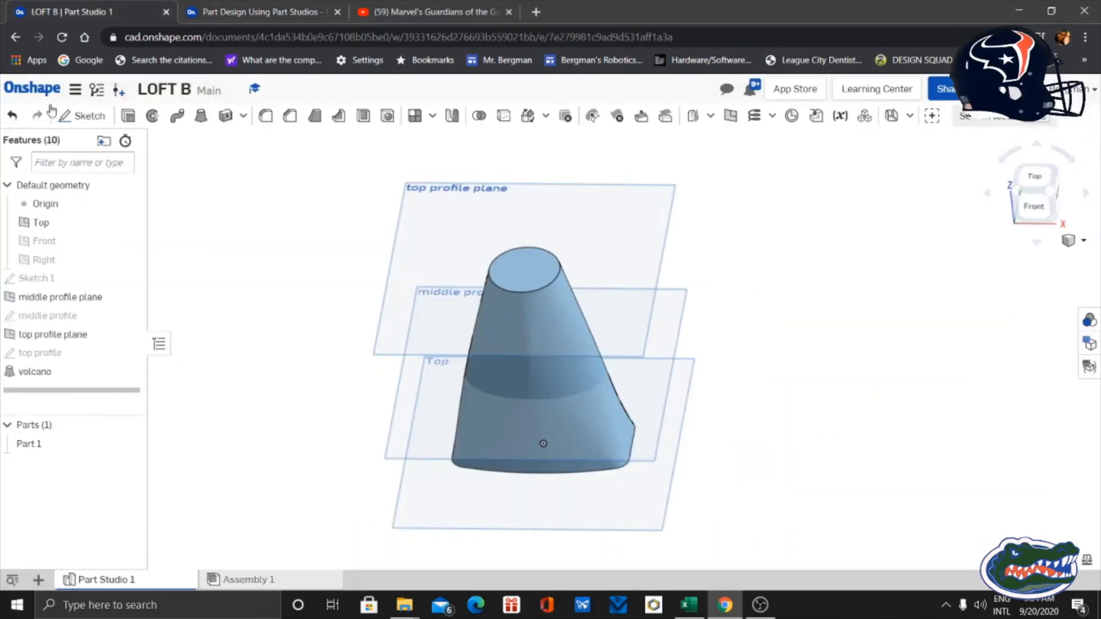
click(75, 92)
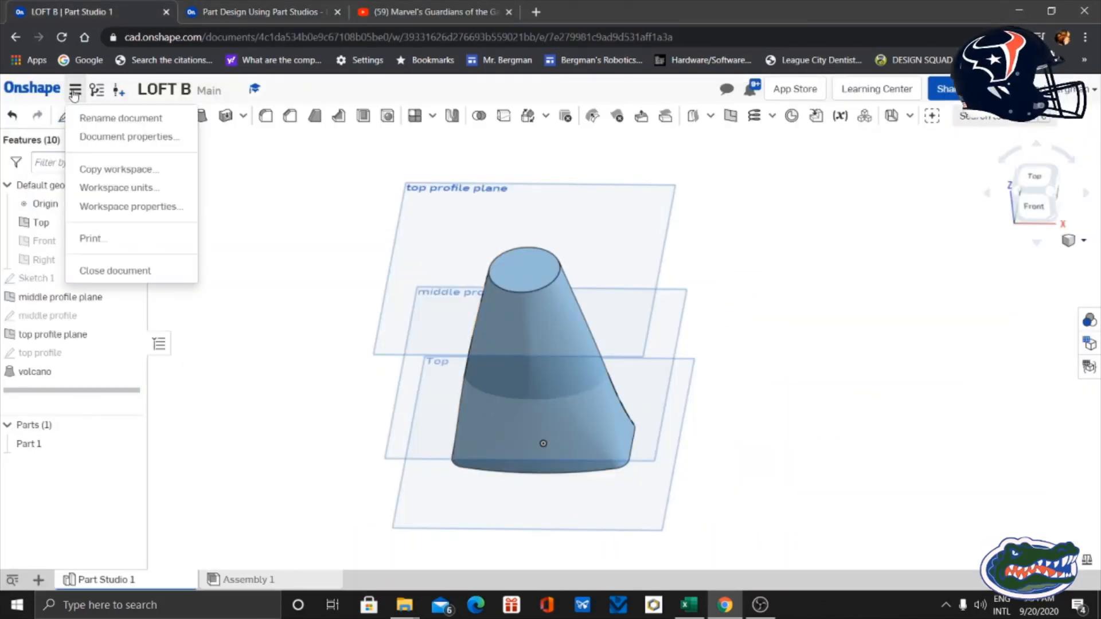
click(81, 445)
right_click(81, 446)
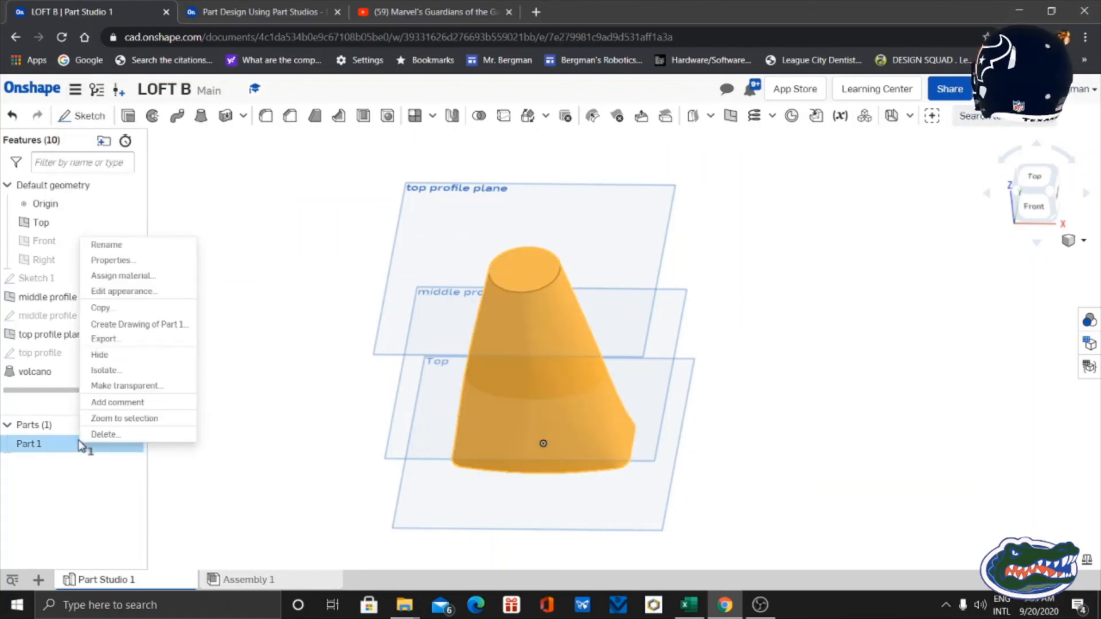
click(127, 276)
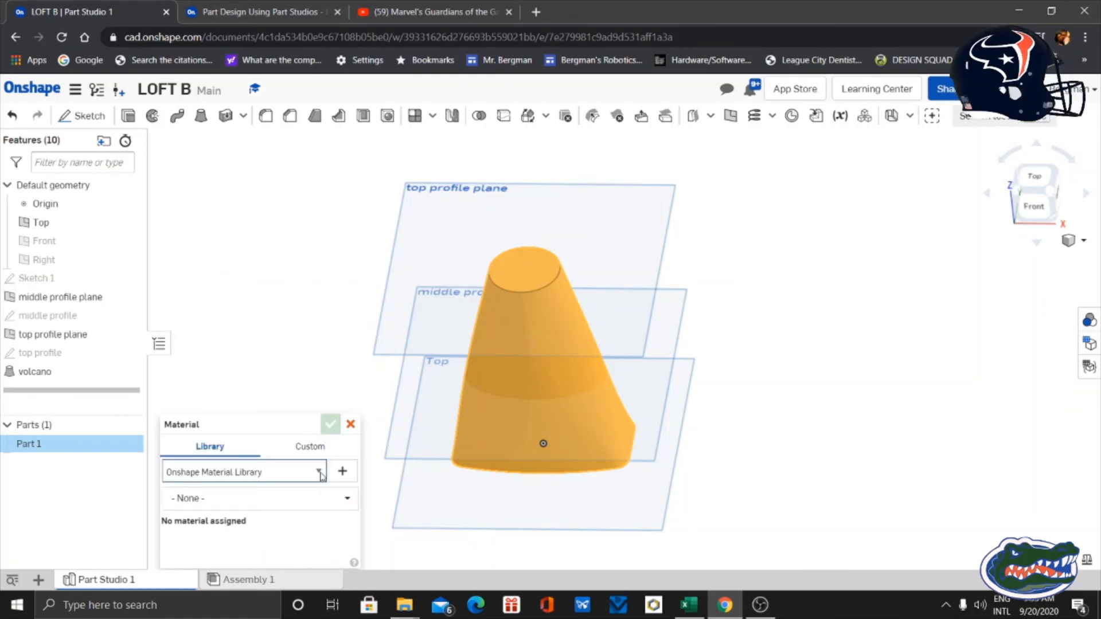
- Assign Medium Density Fiberboard (MDF) from the Onshape Material Library to Part 1 and accept the material
click(318, 472)
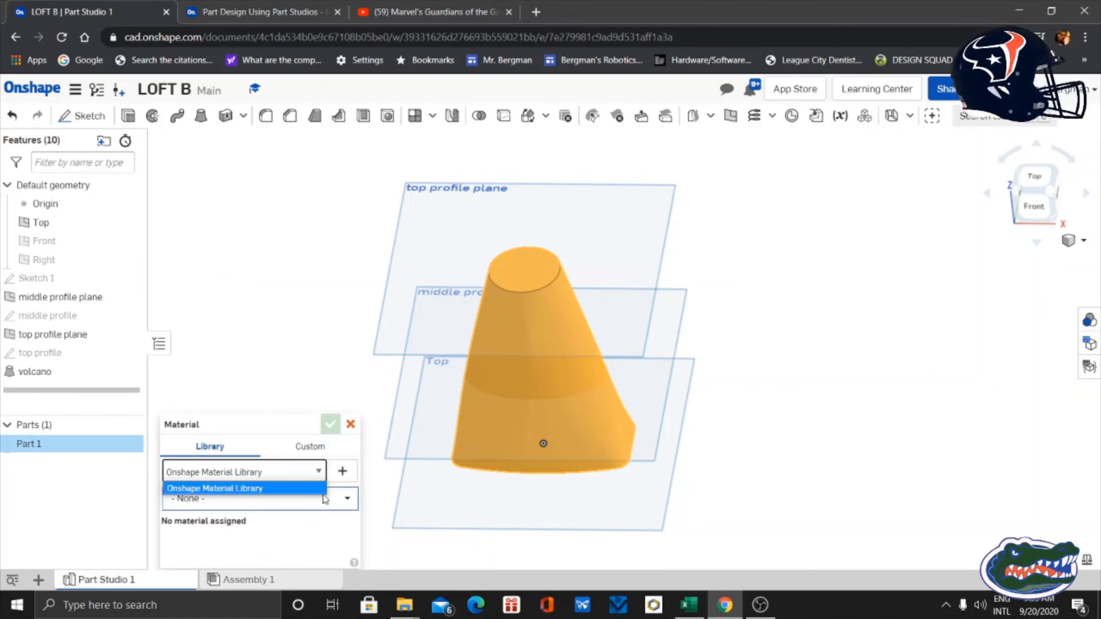
click(347, 498)
click(347, 498)
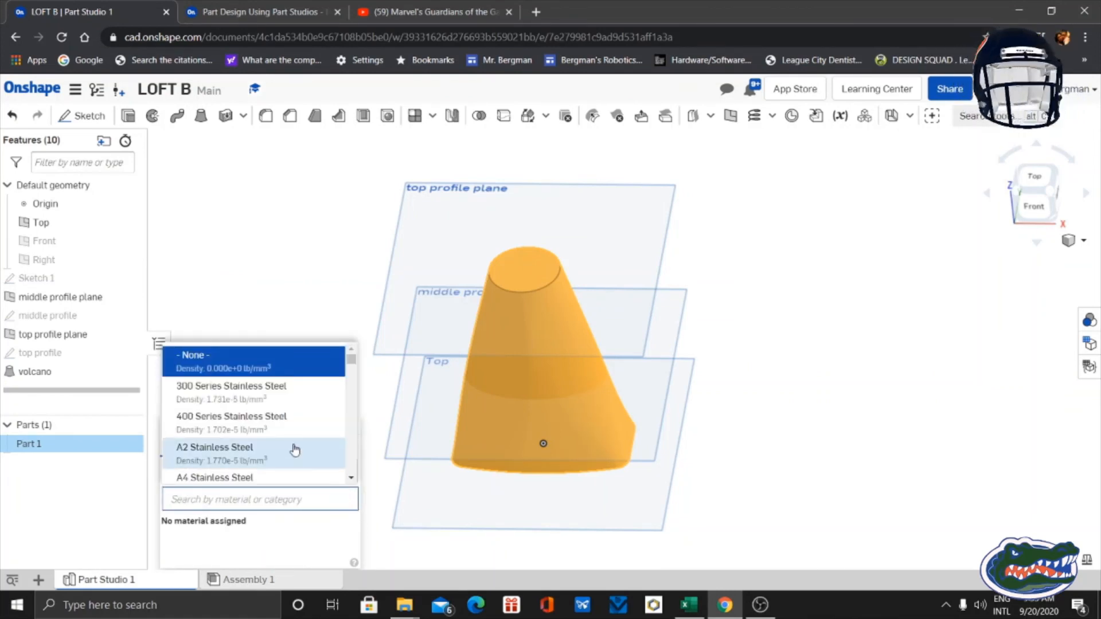
scroll(295, 449, down, 10)
scroll(295, 449, down, 5)
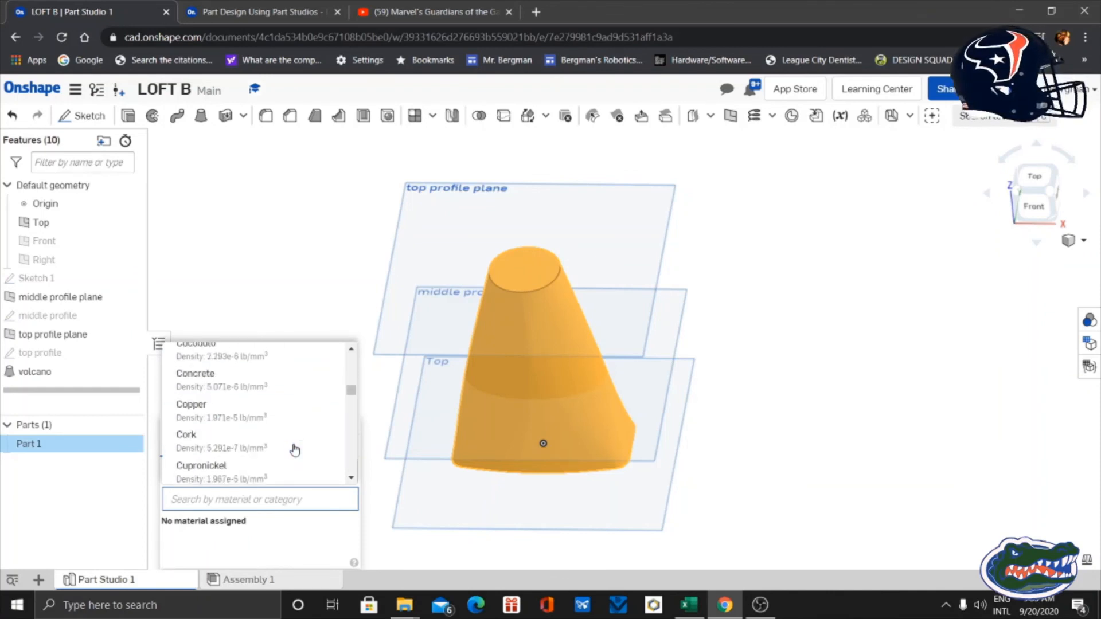
scroll(294, 449, down, 6)
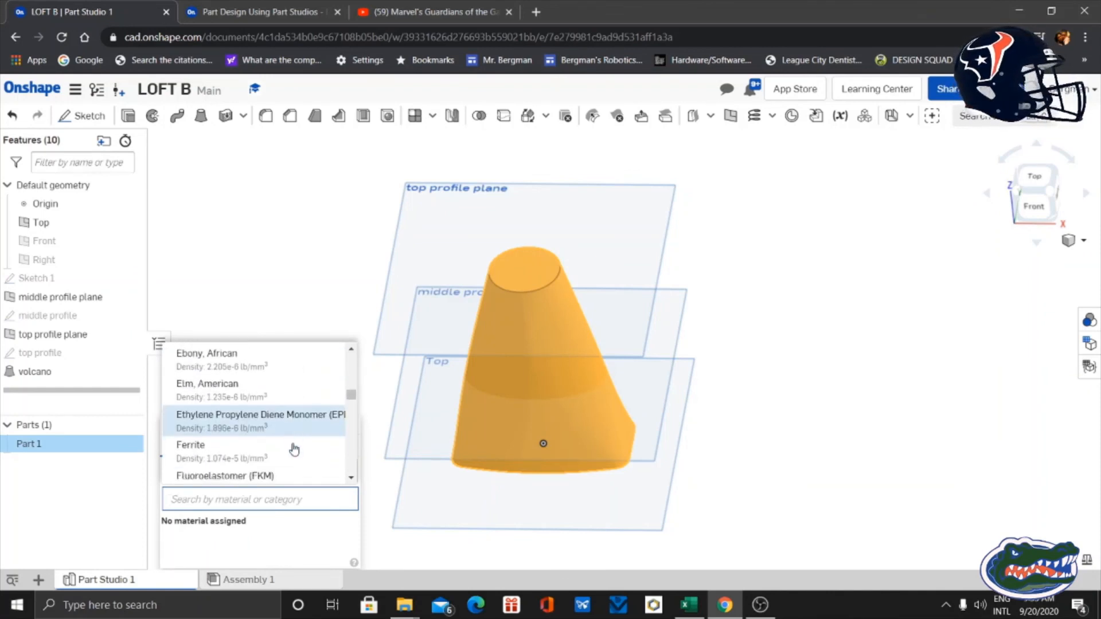
scroll(294, 449, down, 6)
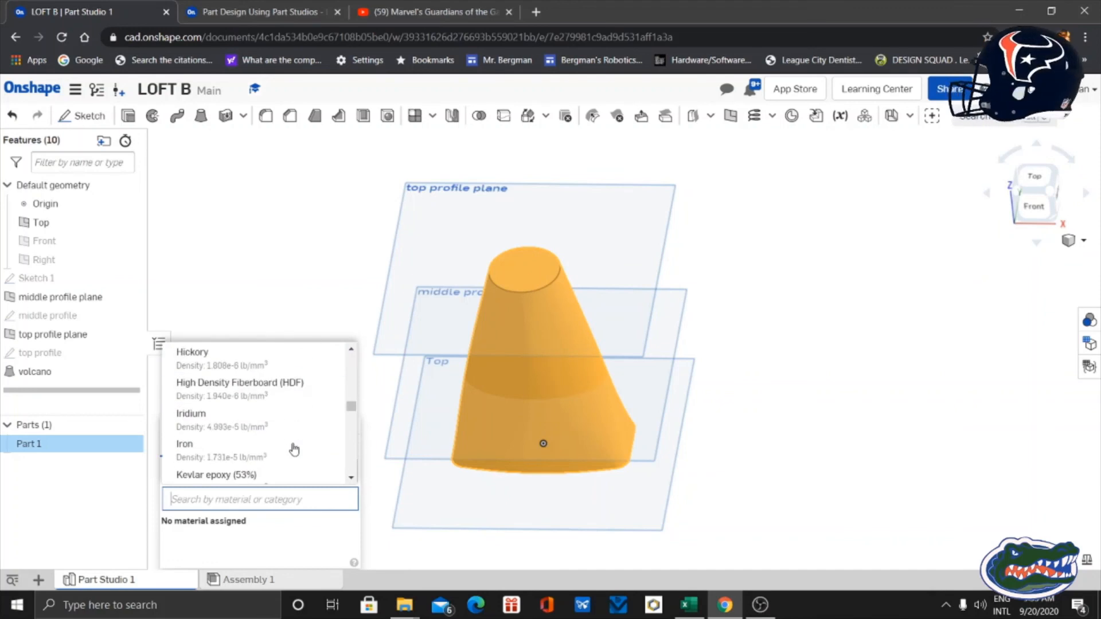
scroll(294, 449, down, 4)
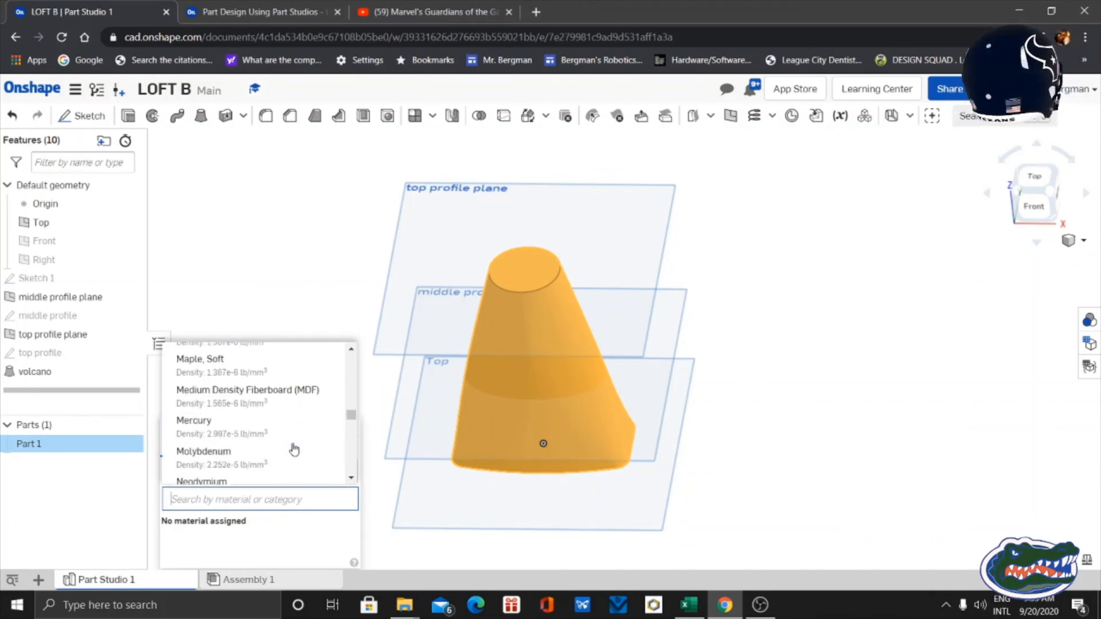
scroll(294, 449, up, 2)
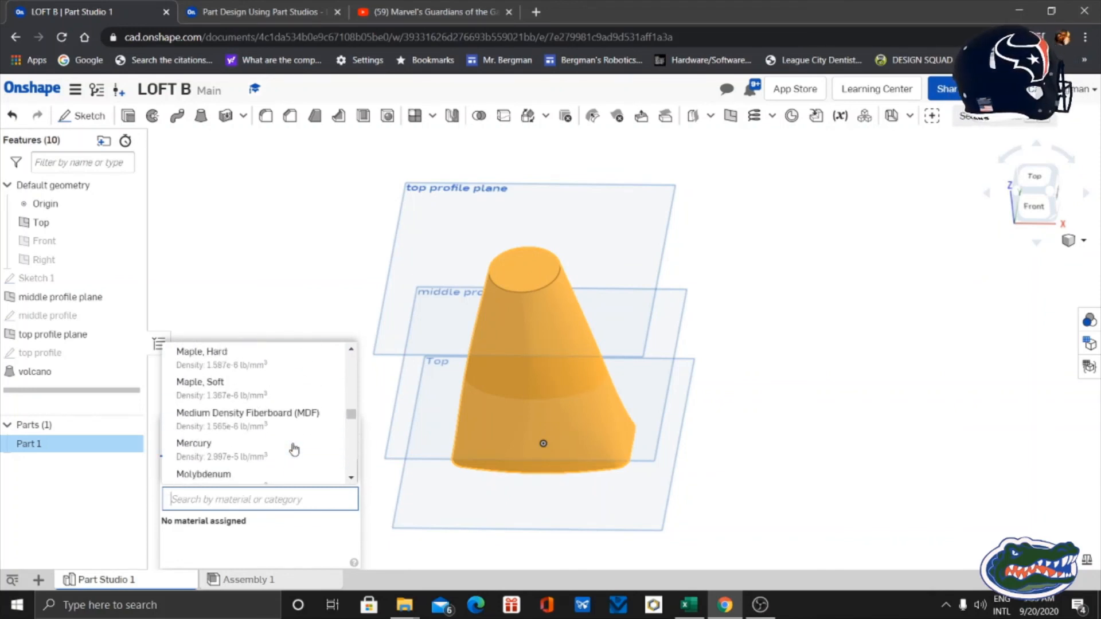
click(281, 418)
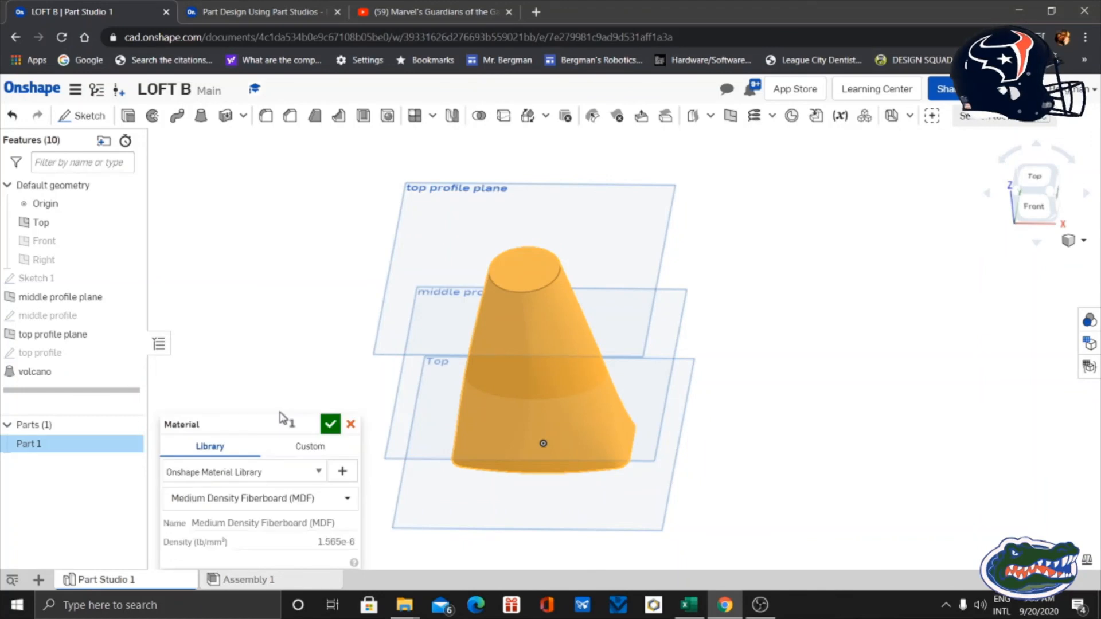
click(330, 426)
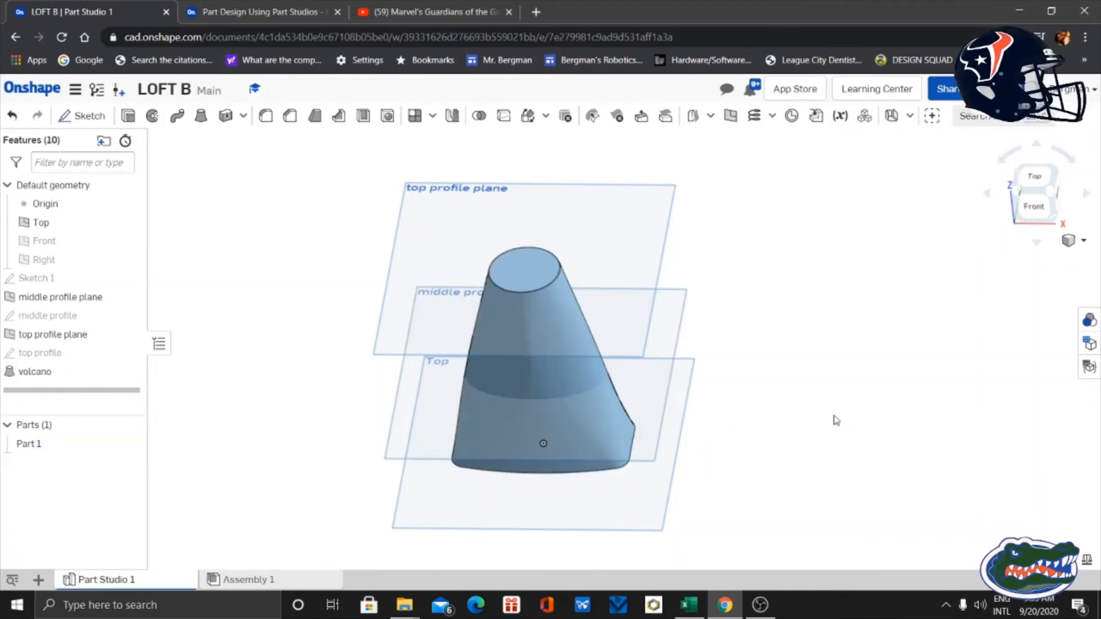
right_drag(825, 410, 849, 428)
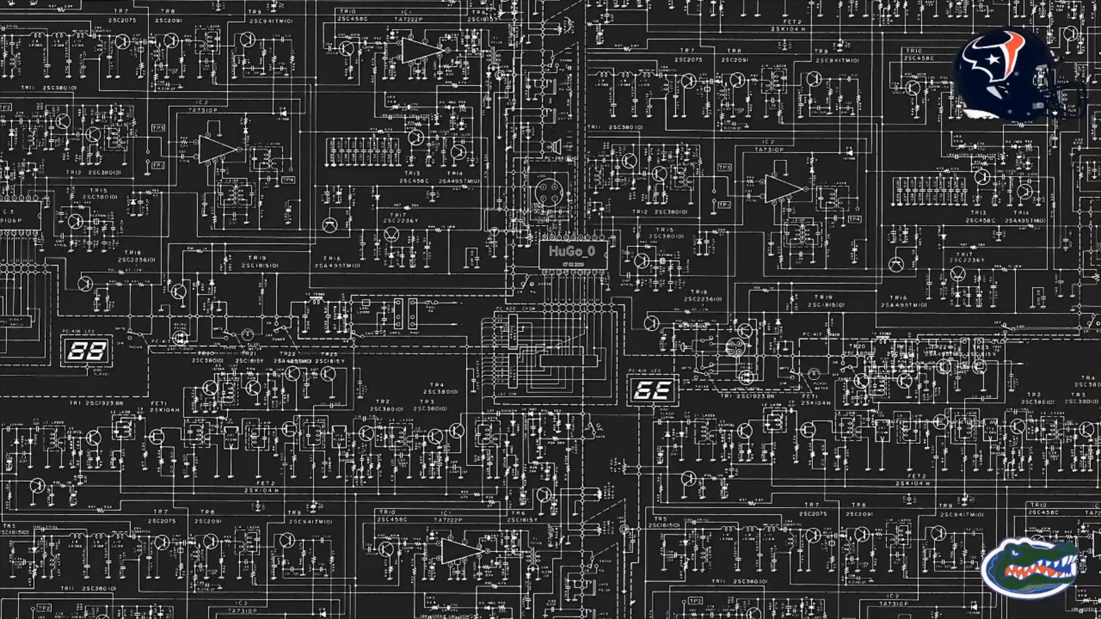